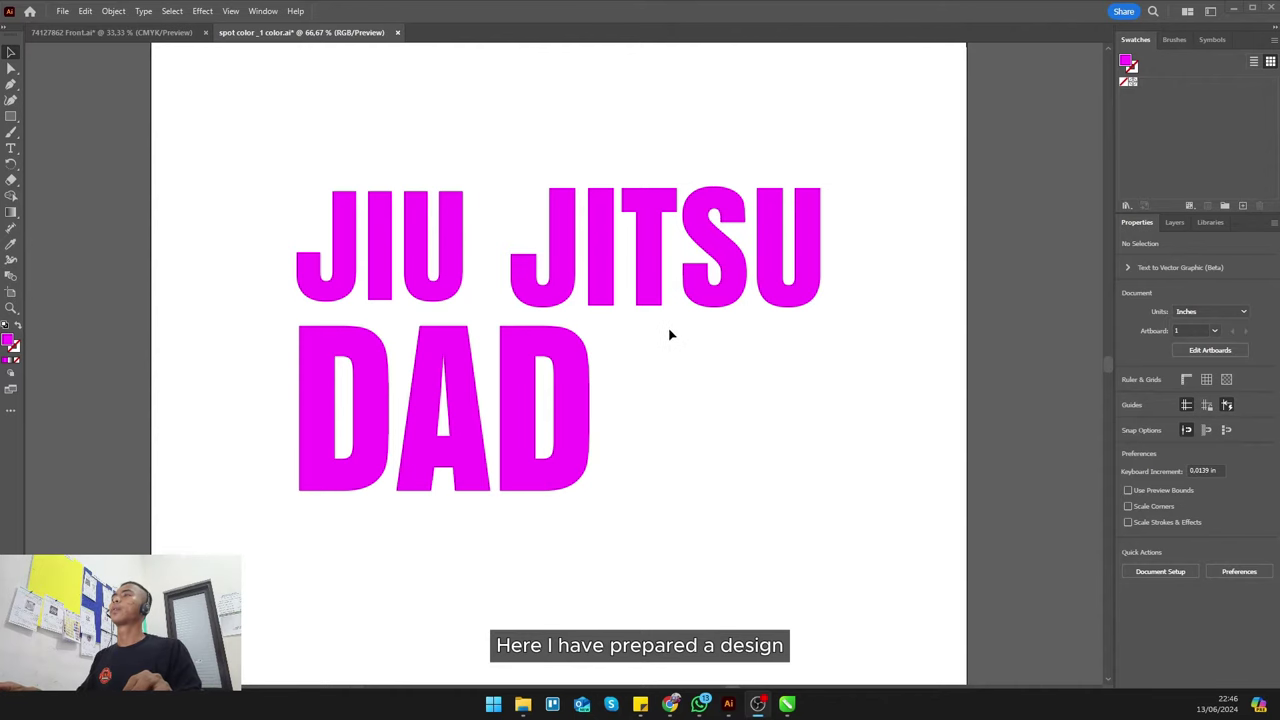
- Keep the document measurement units set to inches
scroll(633, 375, "down", 2)
scroll(357, 271, "up", 2)
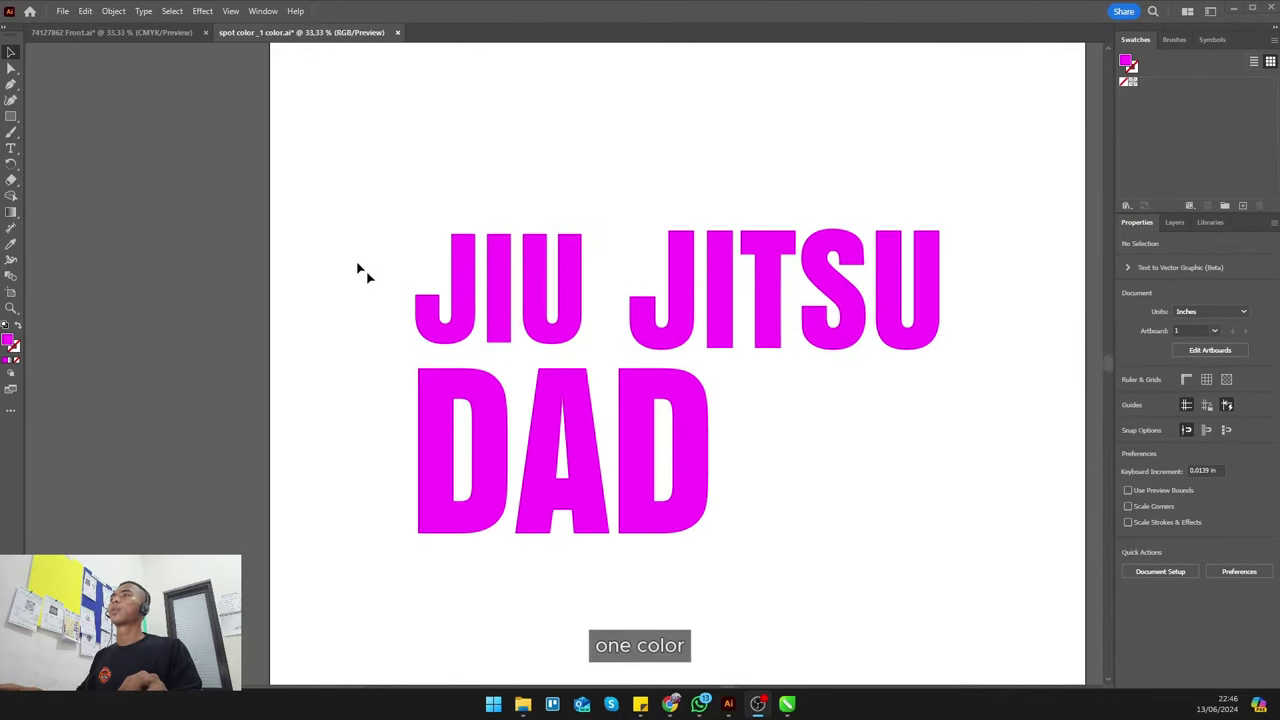
left_click_drag(697, 416, 1024, 562)
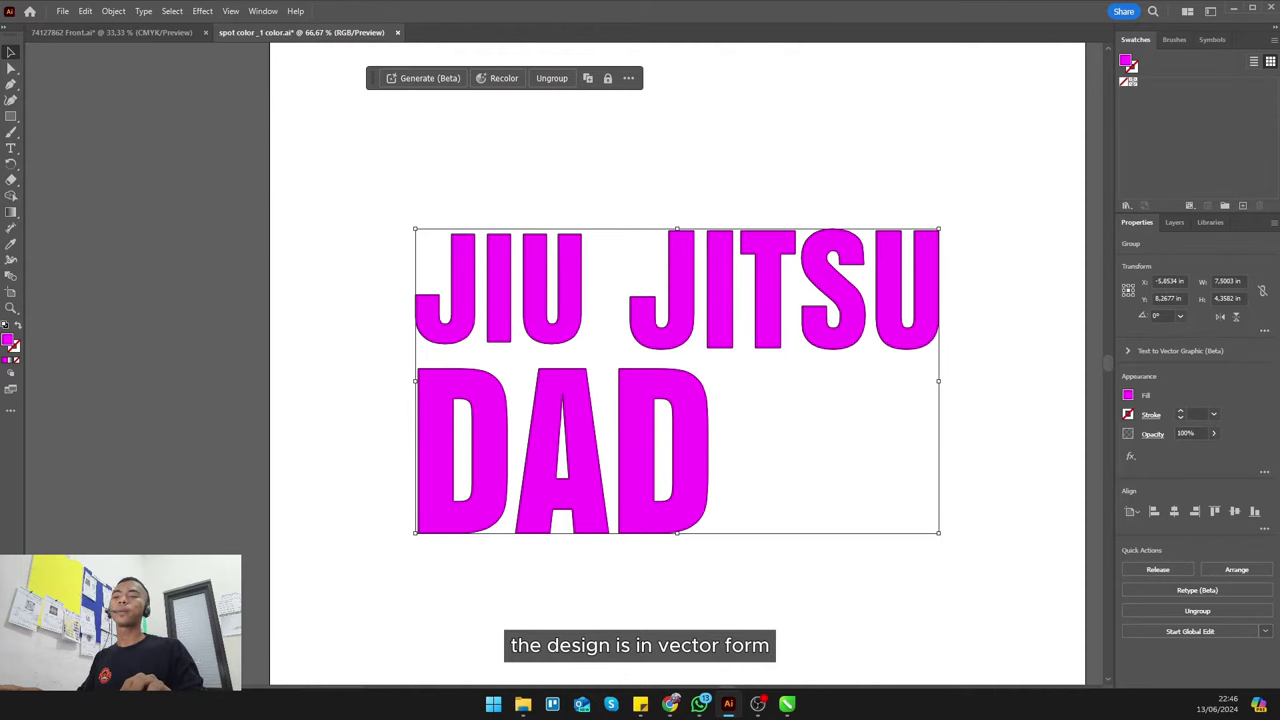
scroll(823, 486, "down", 1)
scroll(660, 480, "up", 1)
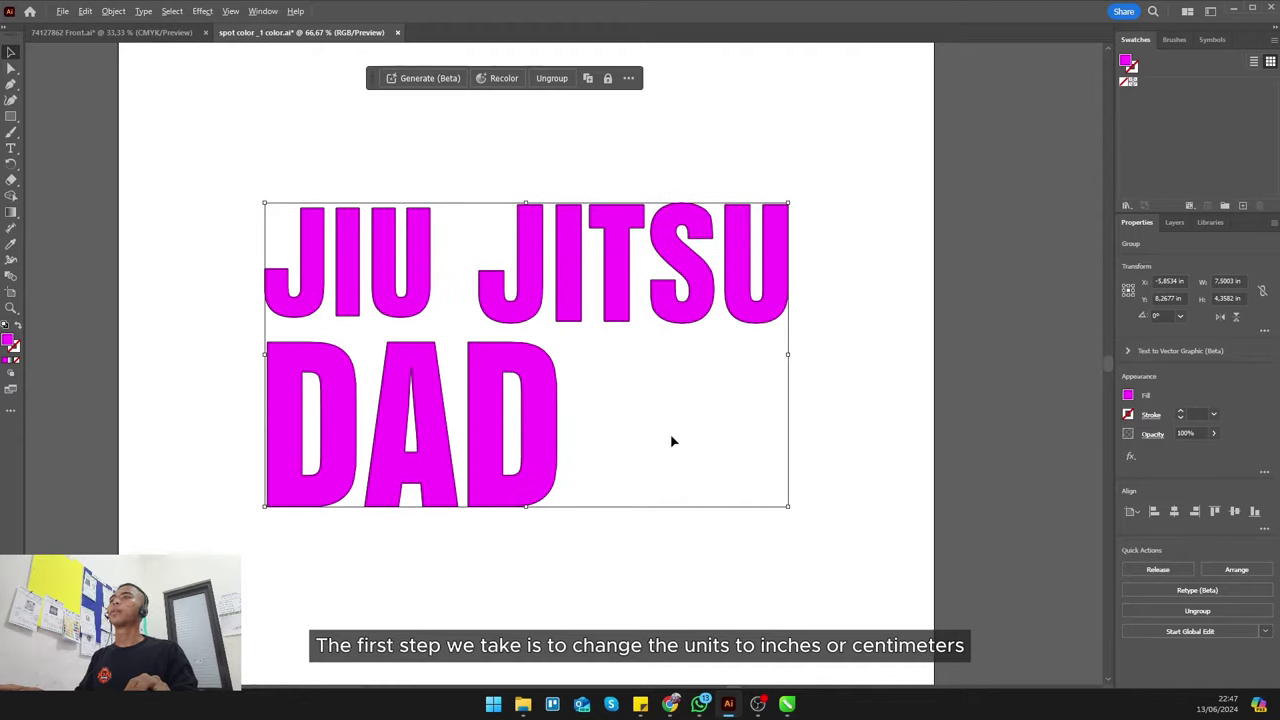
left_click(921, 397)
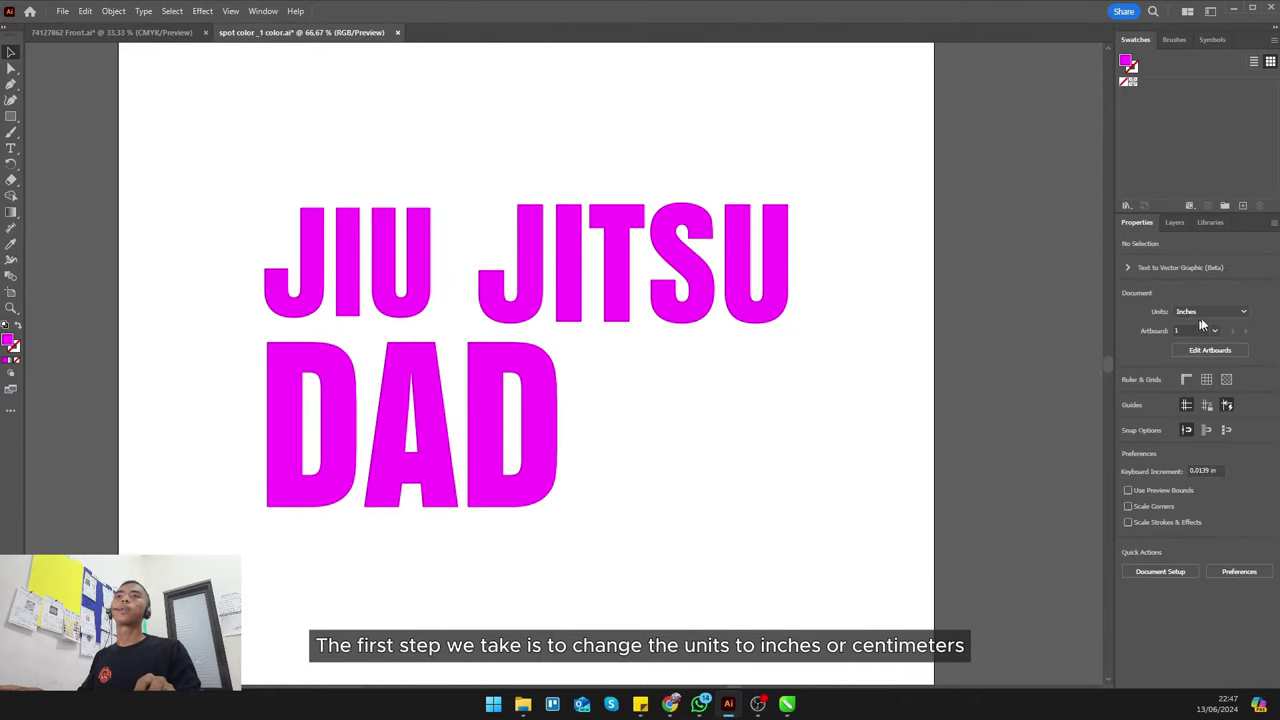
left_click(1208, 312)
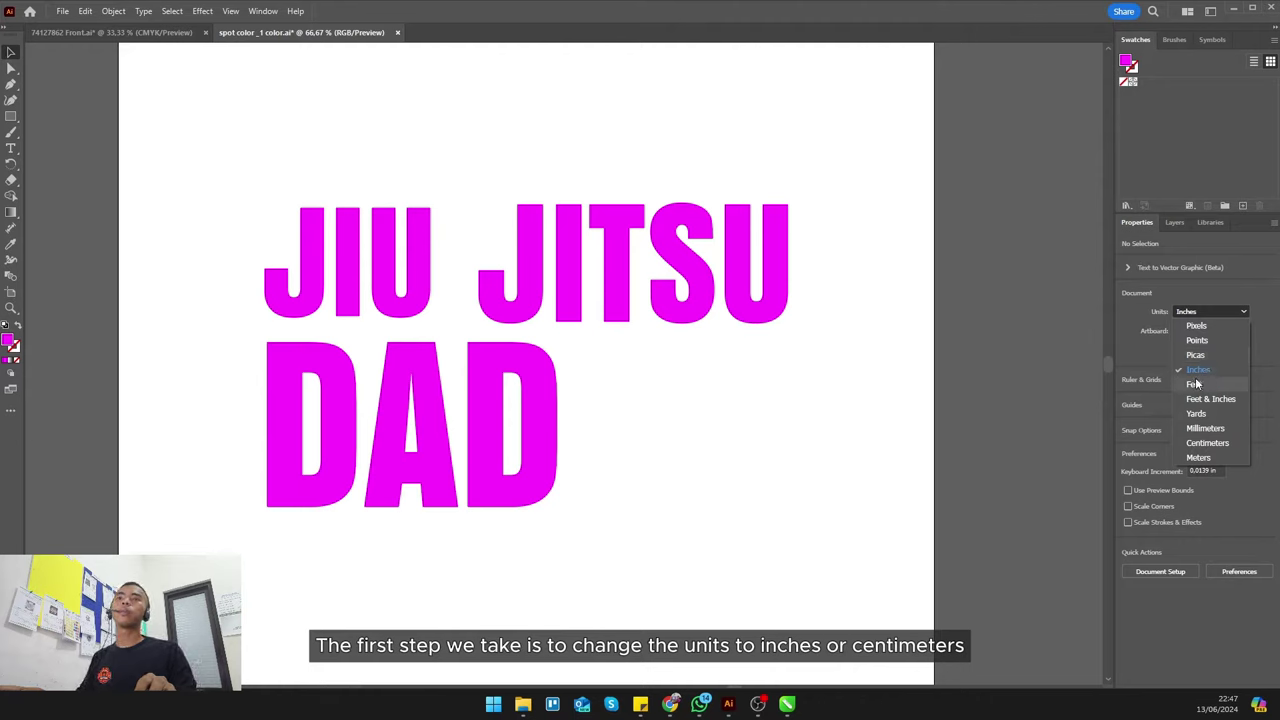
left_click(992, 382)
left_click(1220, 314)
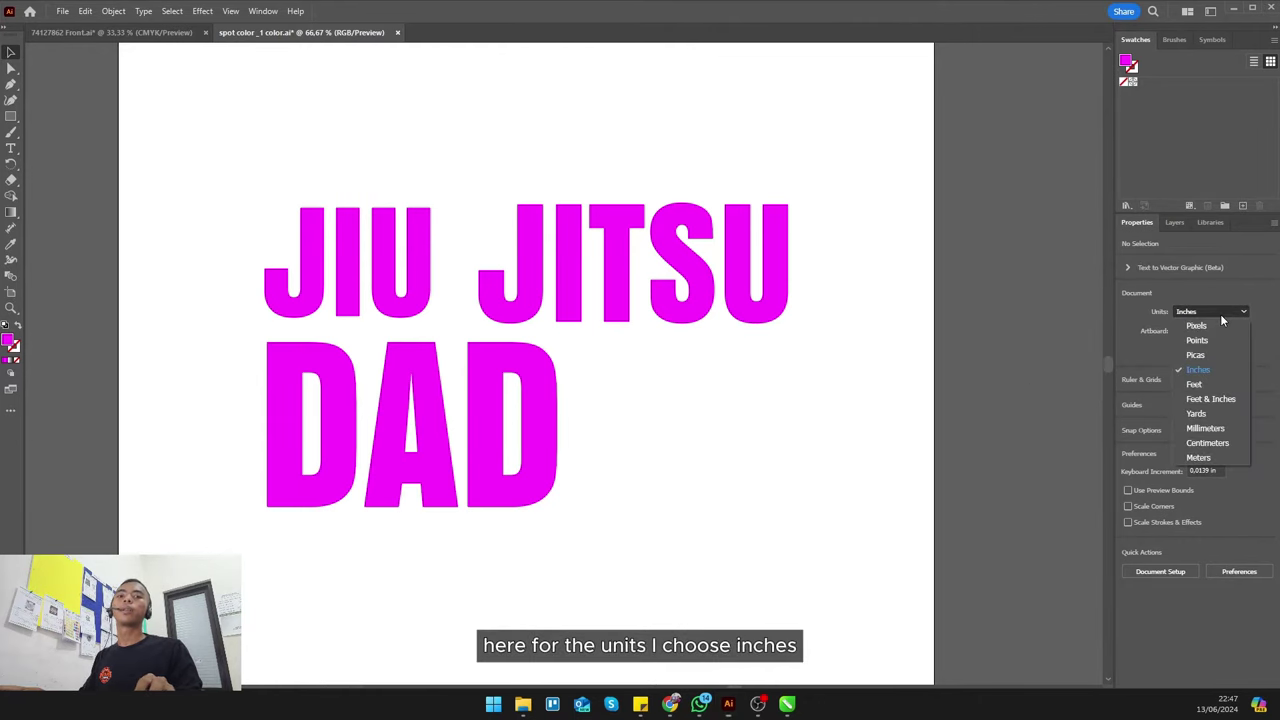
left_click(1210, 371)
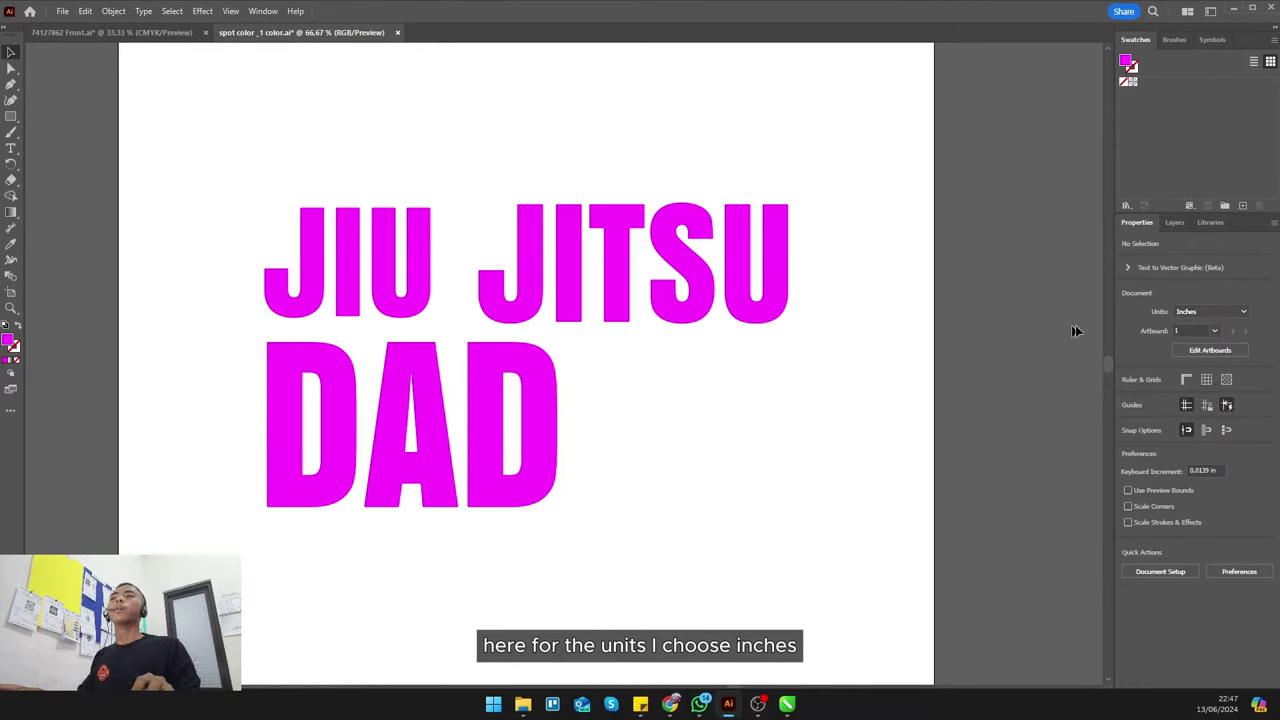
- Scale the JIU JITSU DAD group to 12 in wide (12 × 6.9729 in)
left_click_drag(220, 537, 951, 217)
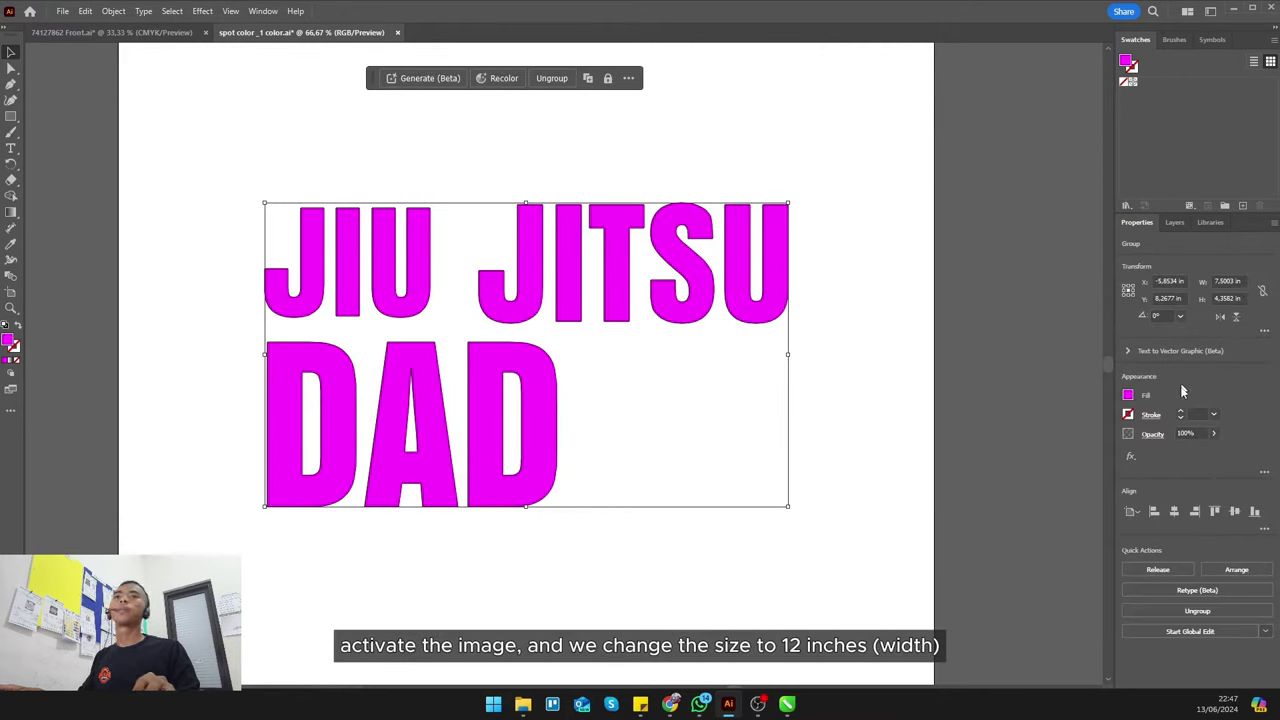
left_click(1230, 281)
type("12")
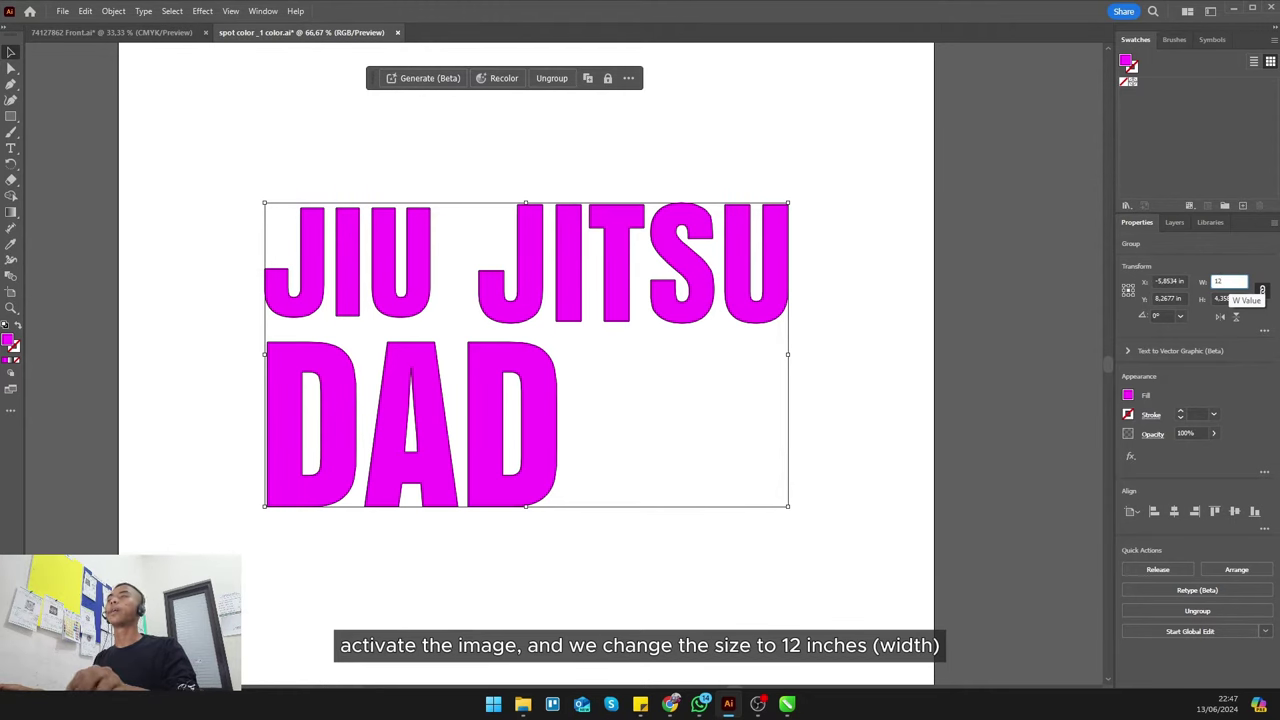
key("Return")
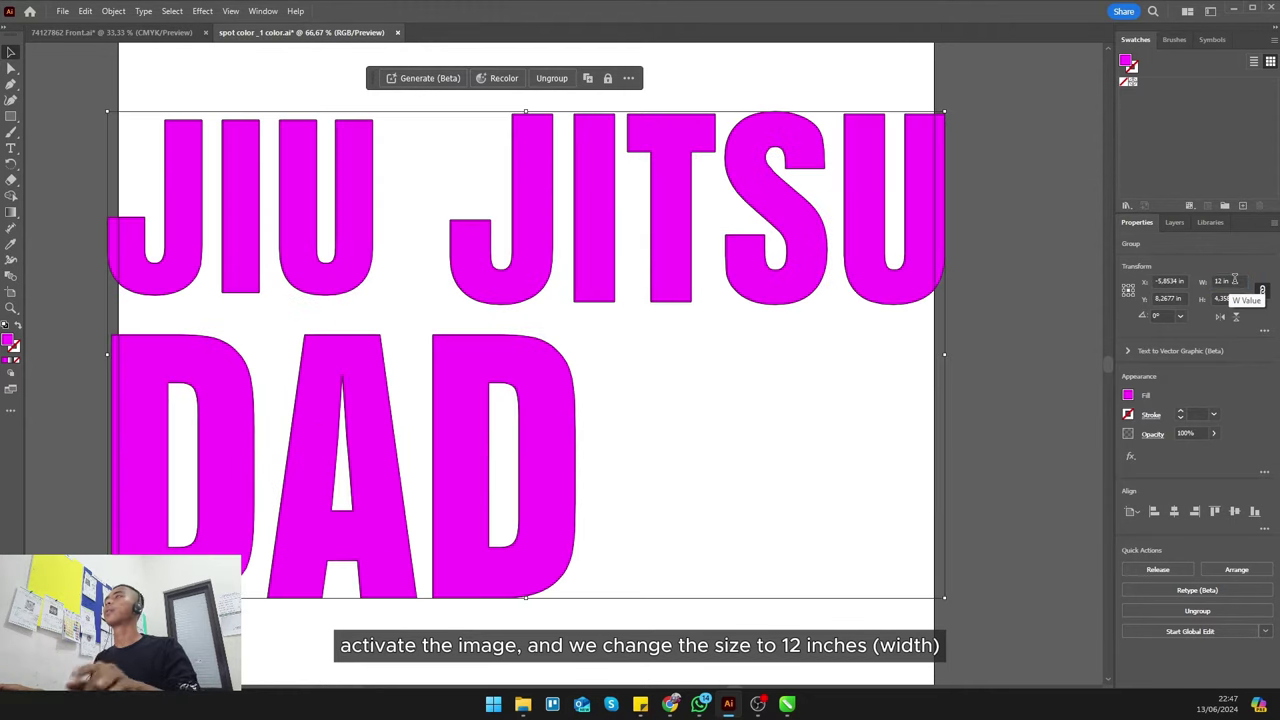
key("ctrl+0")
left_click(675, 290)
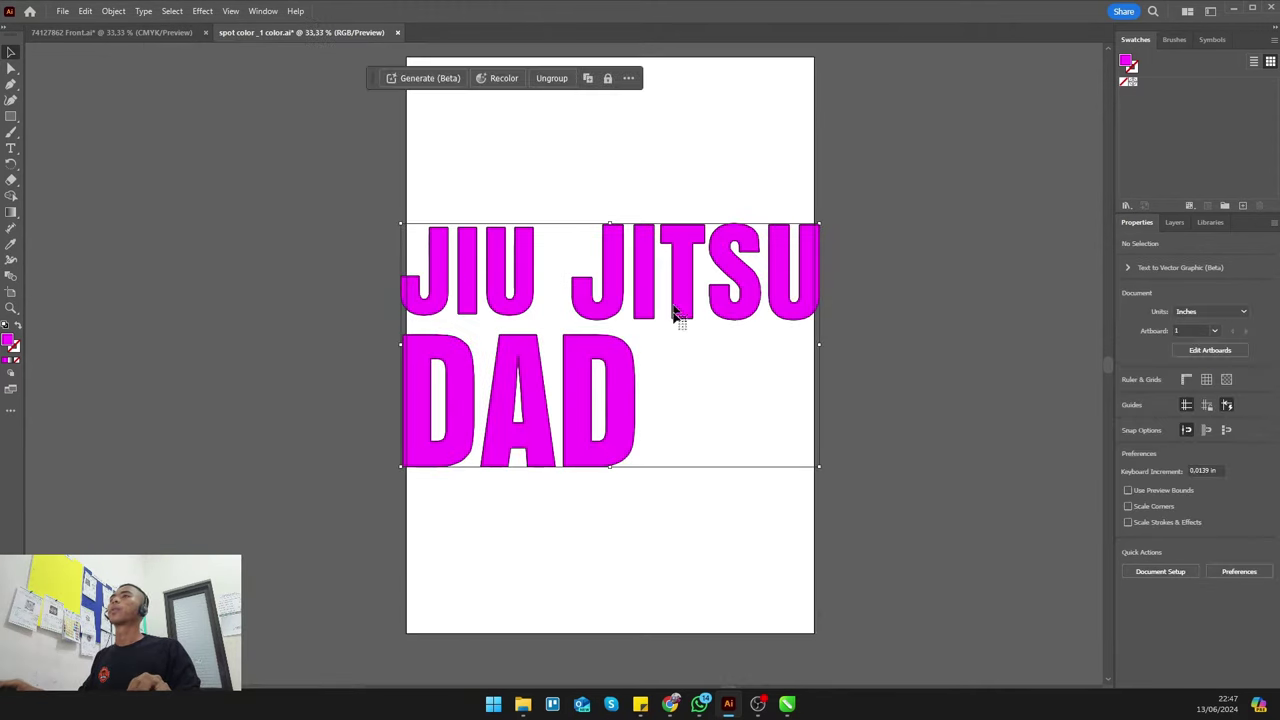
left_click_drag(677, 314, 881, 302)
left_click(881, 302)
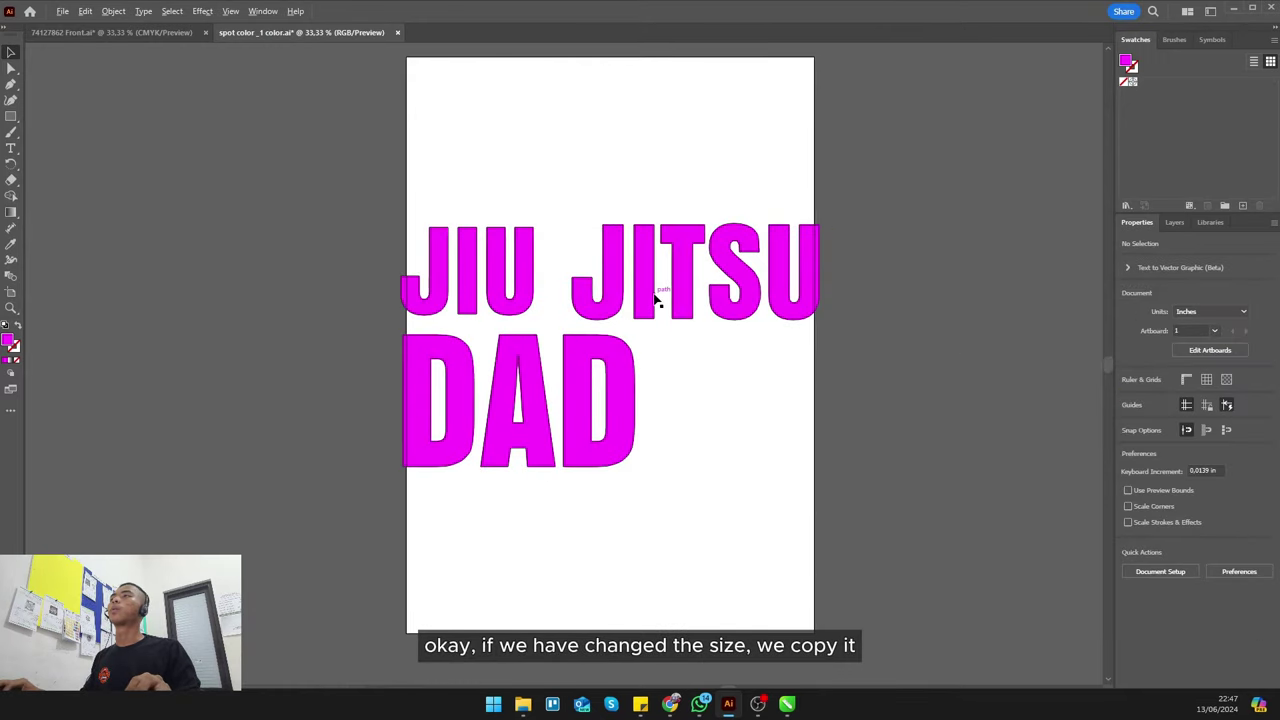
scroll(654, 300, "up", 1)
left_click(666, 296)
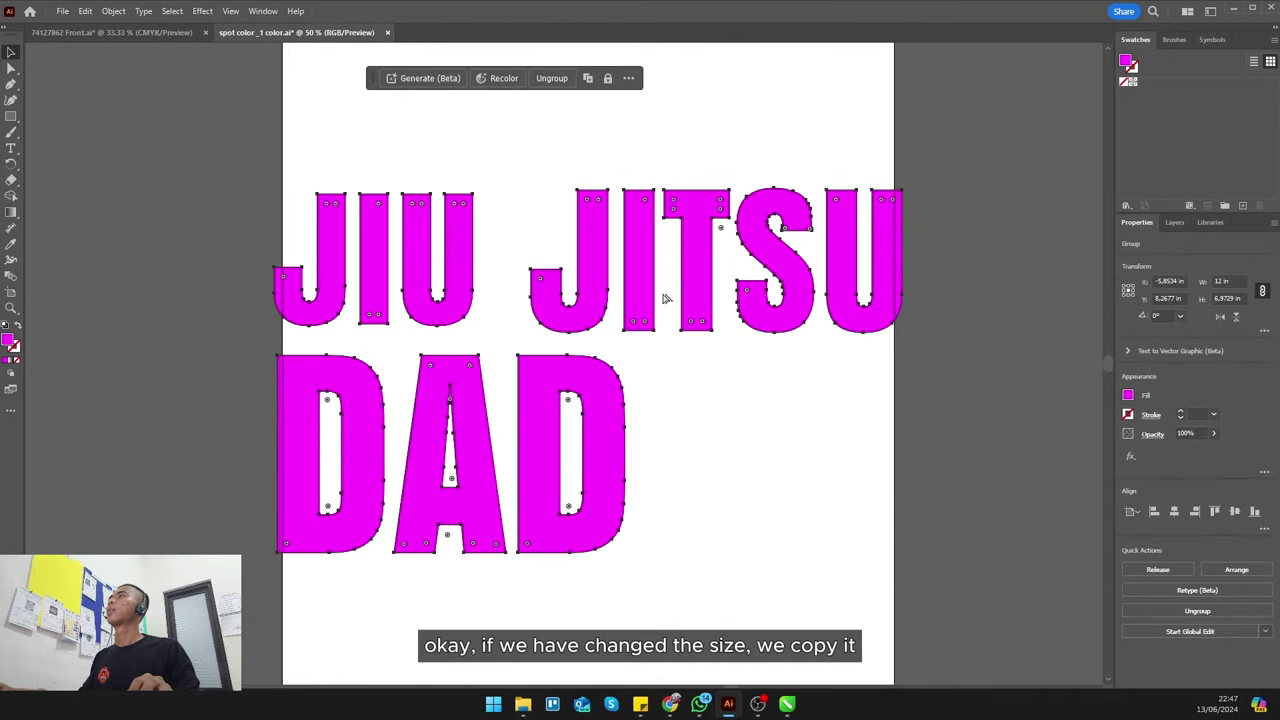
- Switch to the 74127862 Front.ai shirt template
left_click(162, 41)
scroll(485, 291, "down", 1)
scroll(485, 291, "down", 1)
scroll(485, 291, "up", 1)
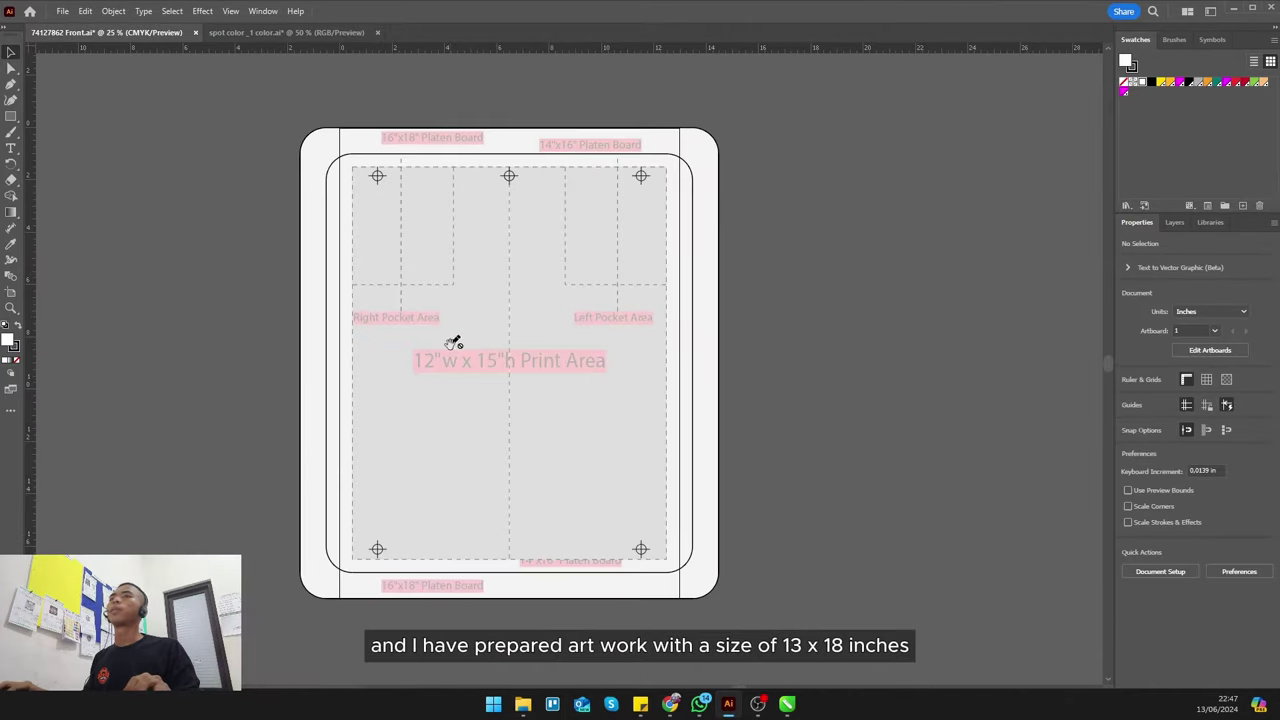
- Set the template artboard to 13 × 18 in and add a new top Layer 7
left_click(1210, 350)
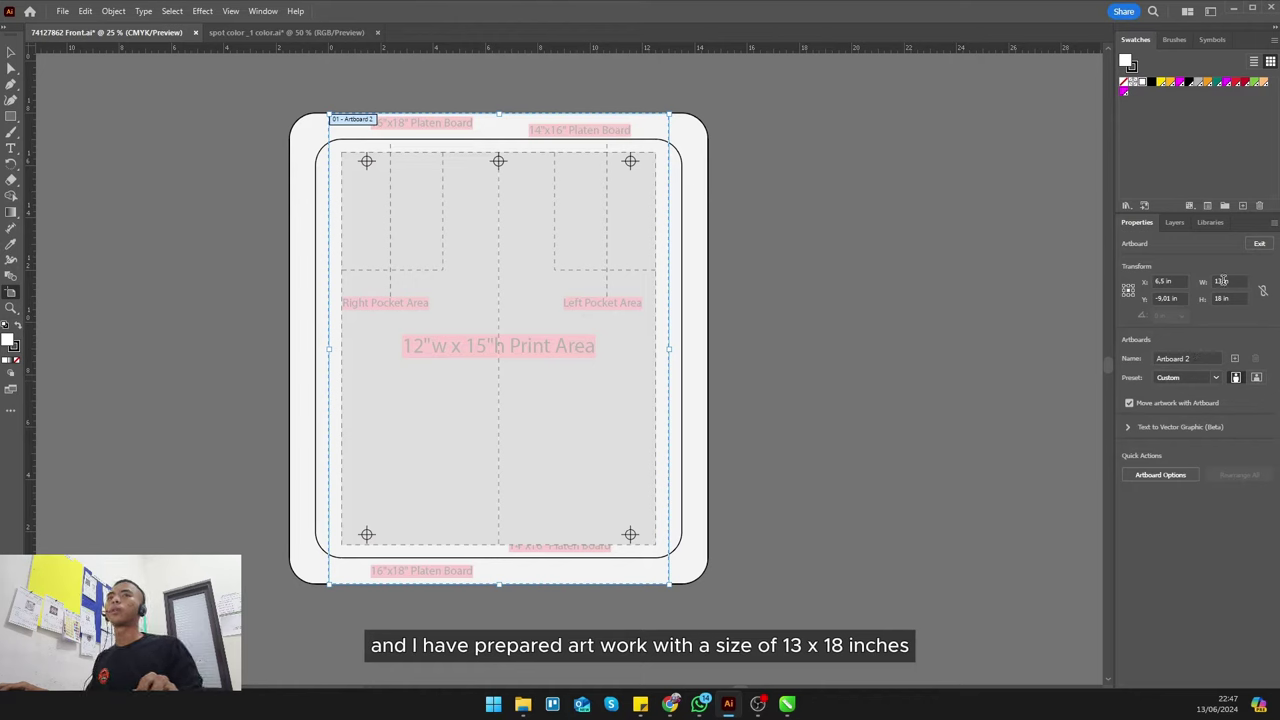
left_click(1229, 299)
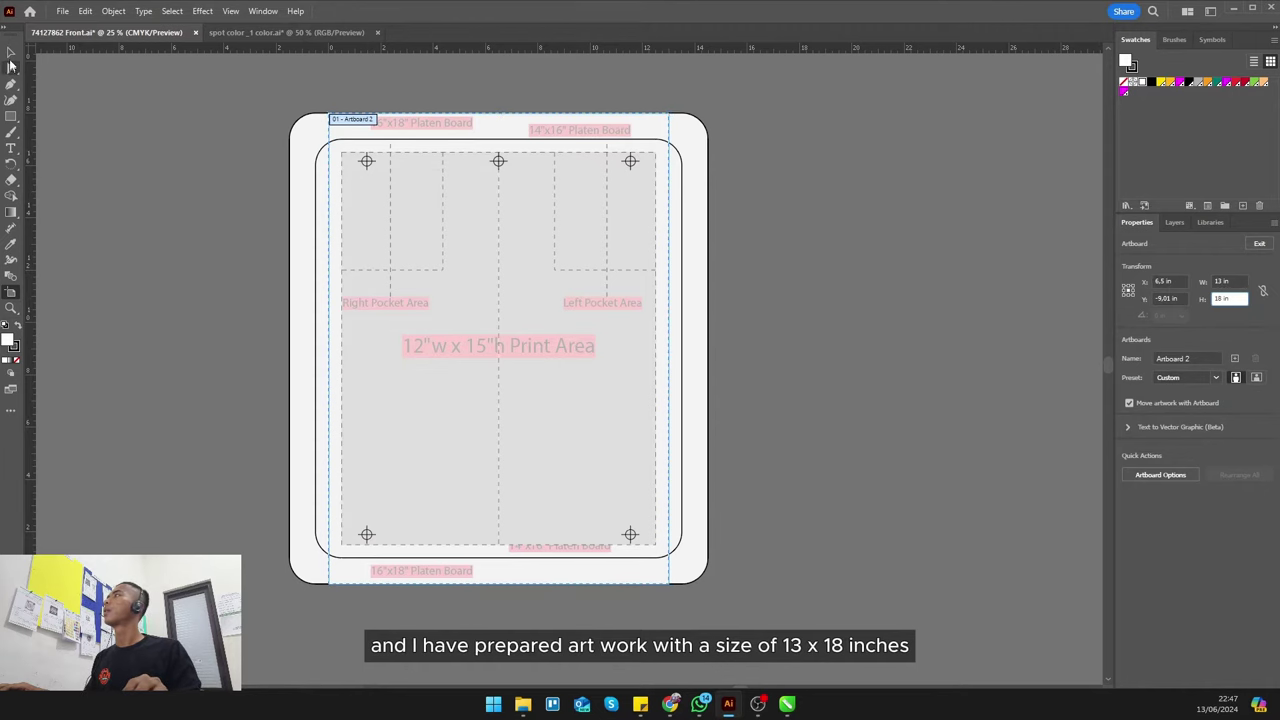
left_click(10, 62)
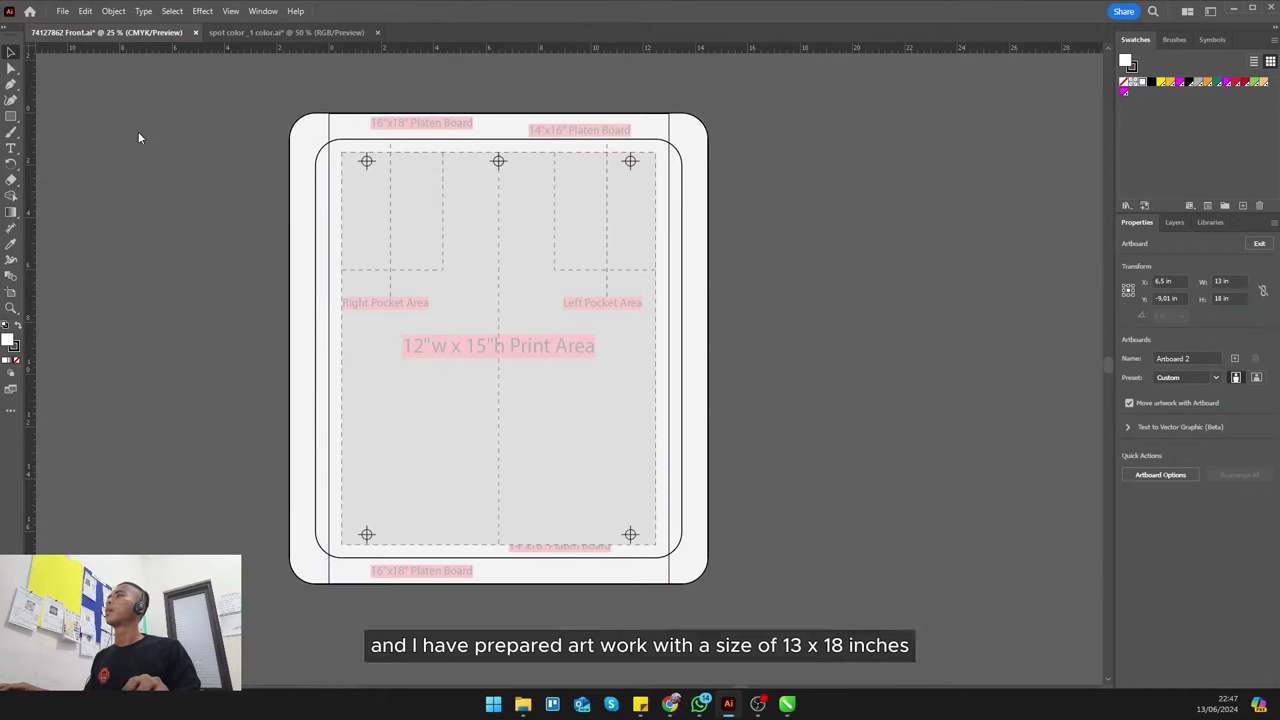
left_click(1174, 222)
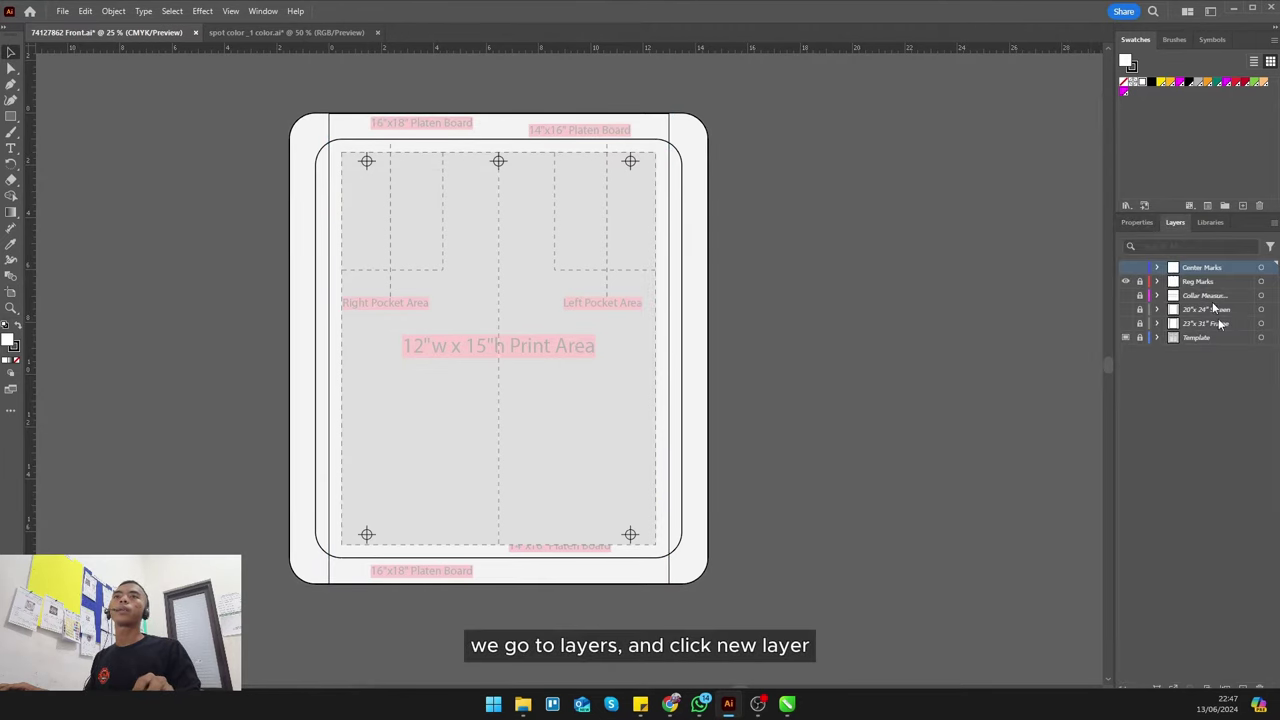
left_click(1243, 688)
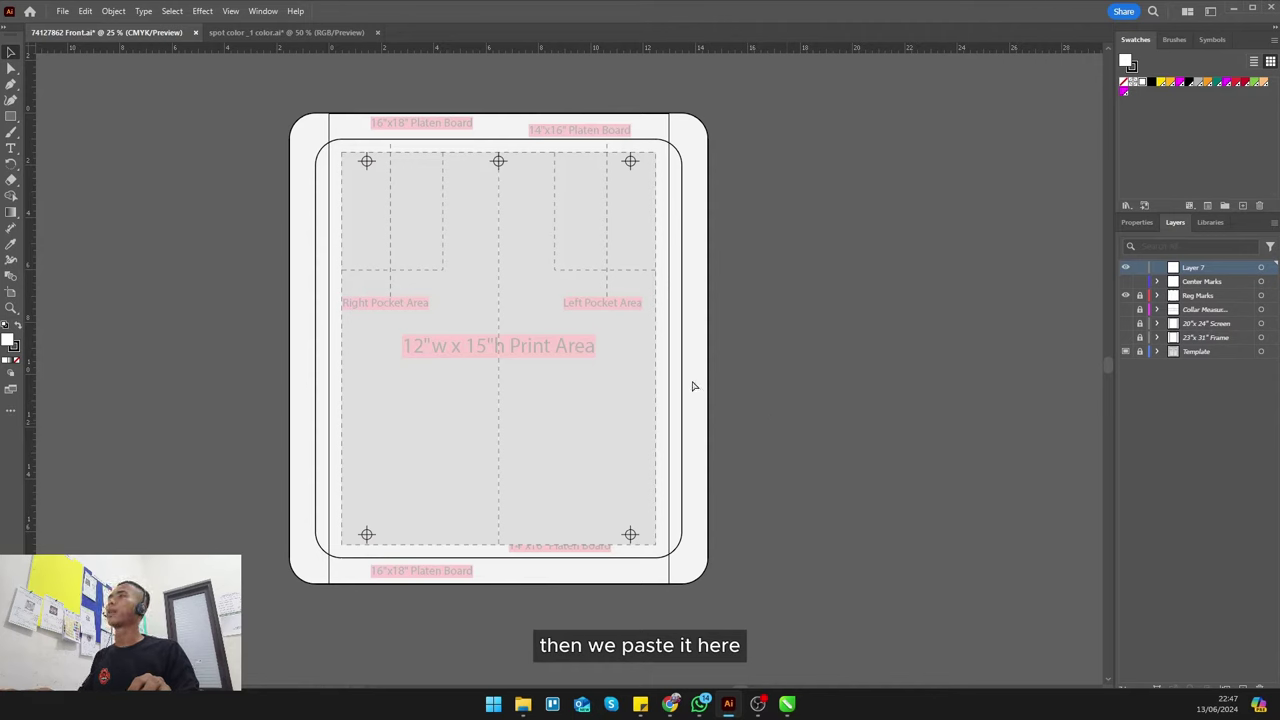
- Paste the 12-in JIU JITSU DAD group and centre it on the artboard
key("ctrl+v")
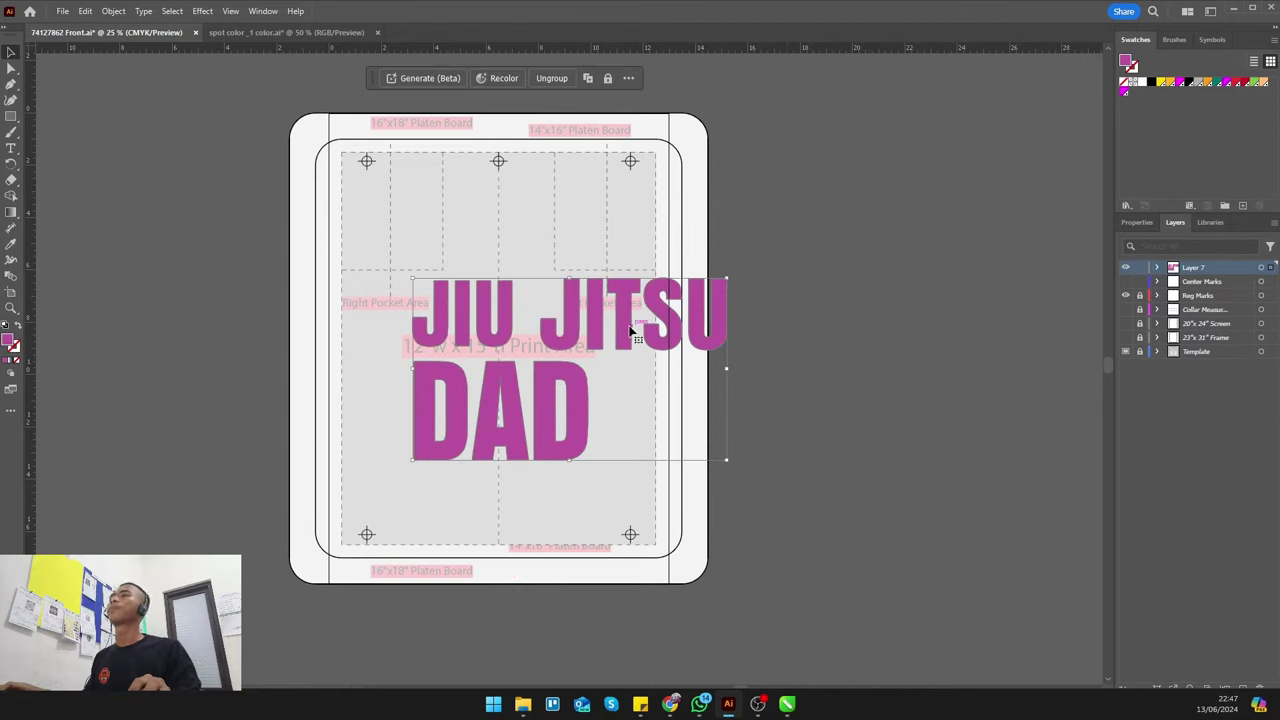
left_click(1136, 222)
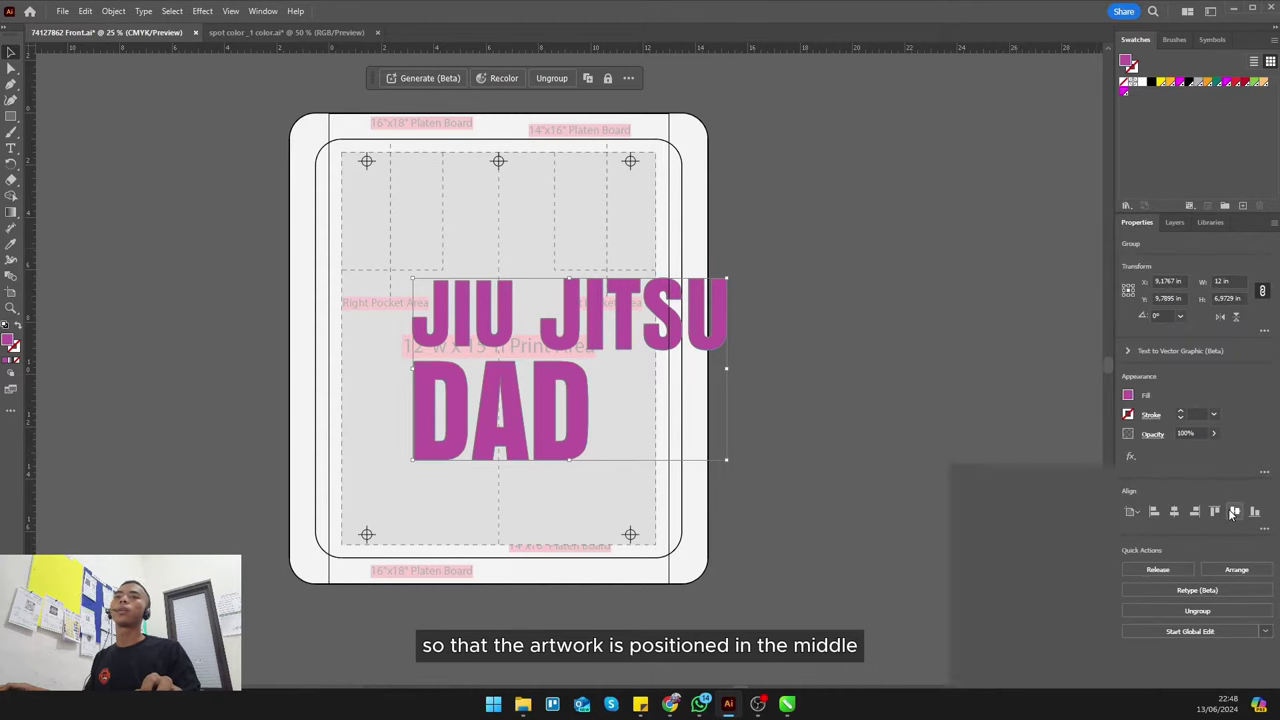
left_click(1063, 664)
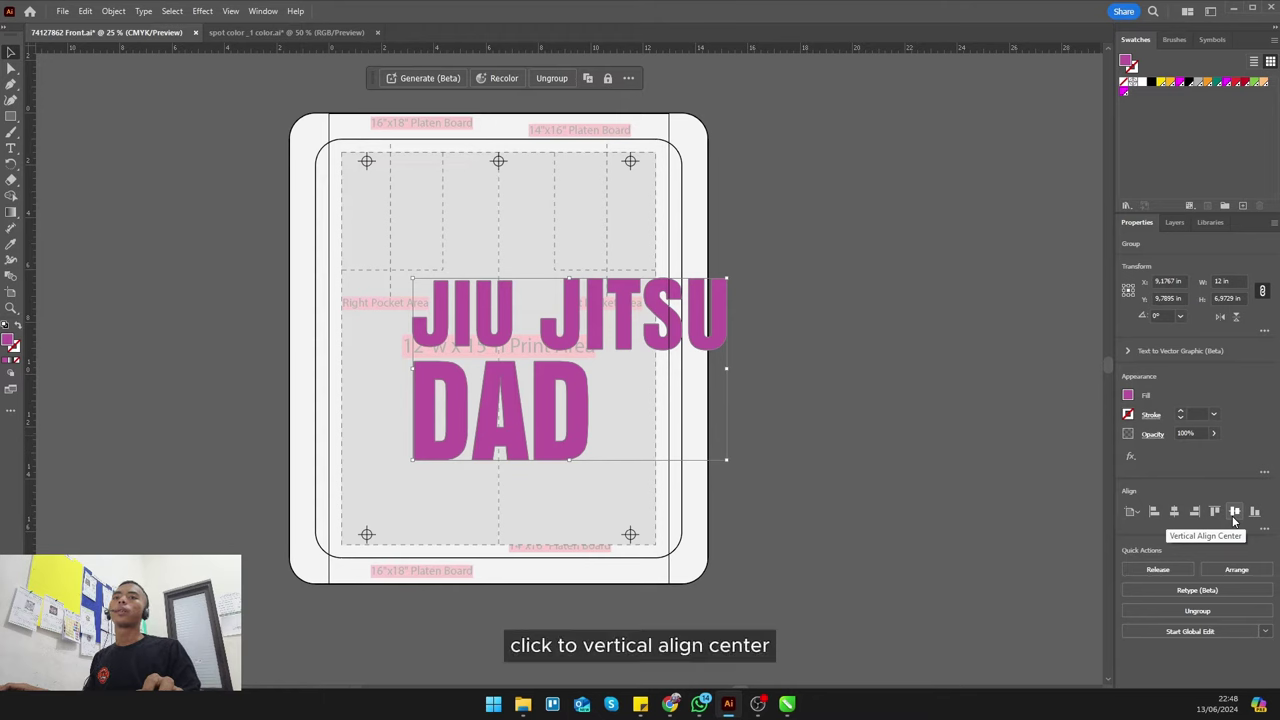
left_click(1234, 511)
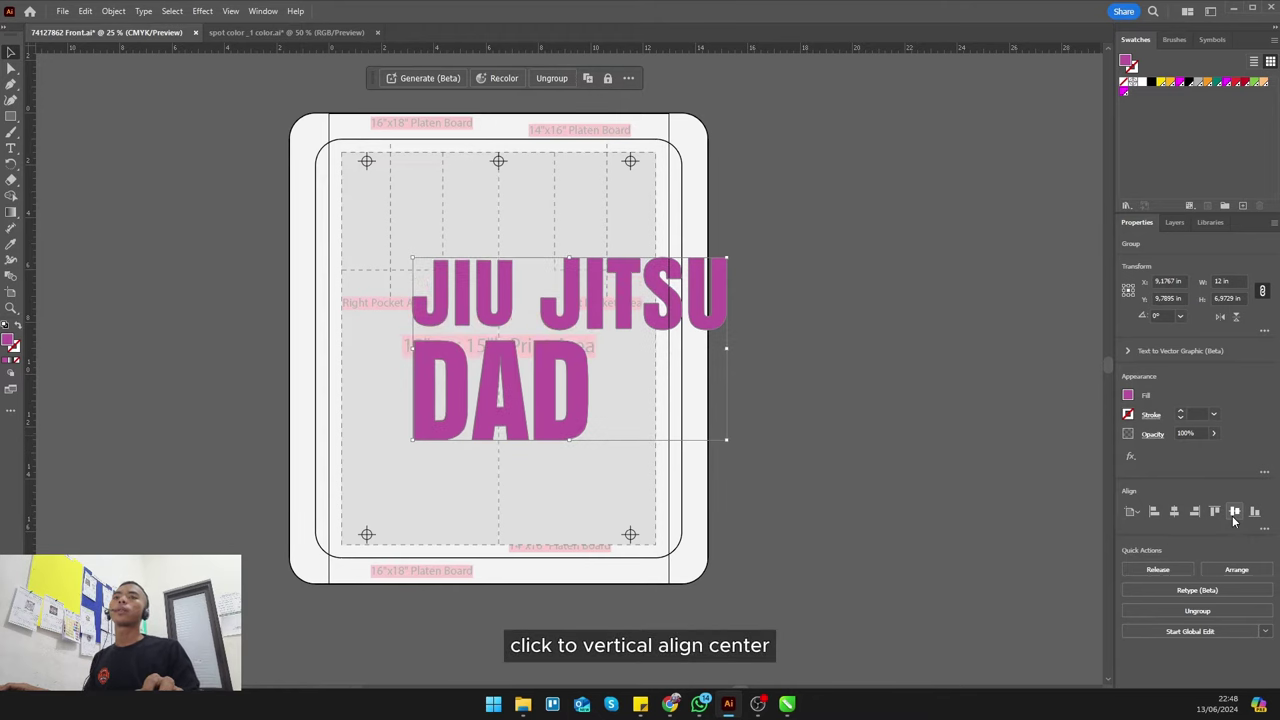
left_click(1176, 512)
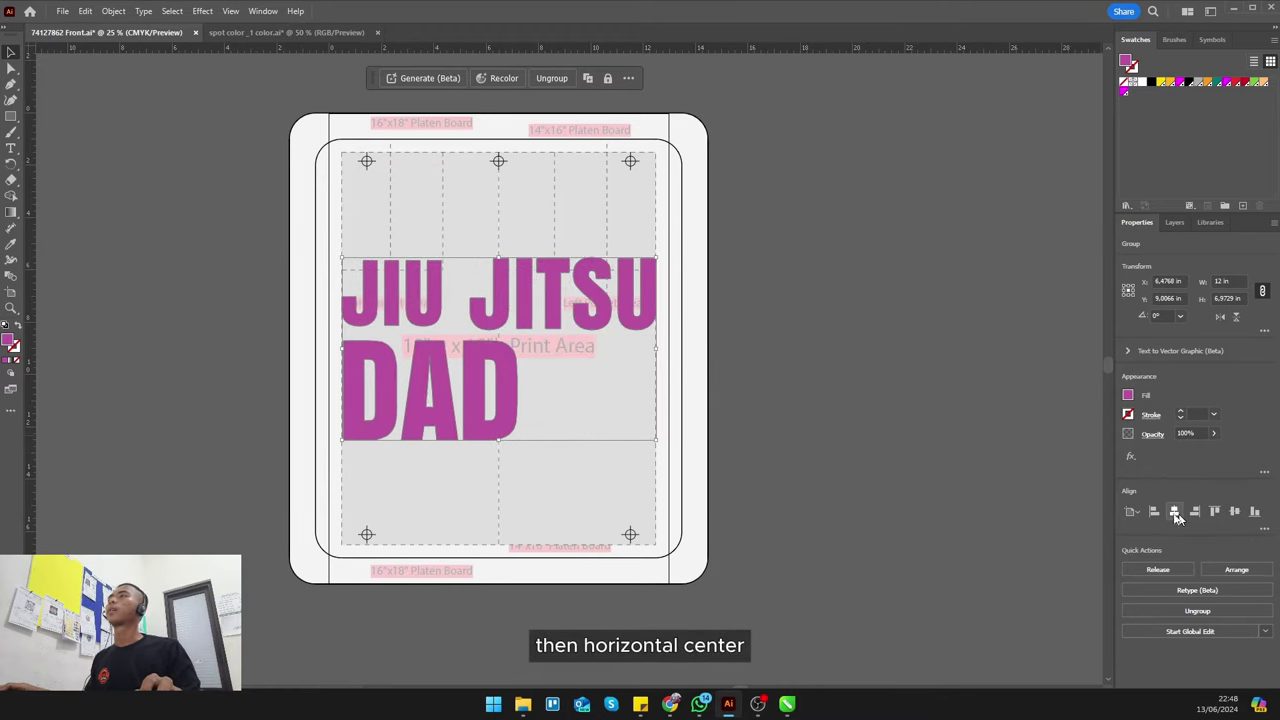
- Raise the artwork toward the top crosshair, to Y 6.306 in
scroll(511, 219, "up", 2)
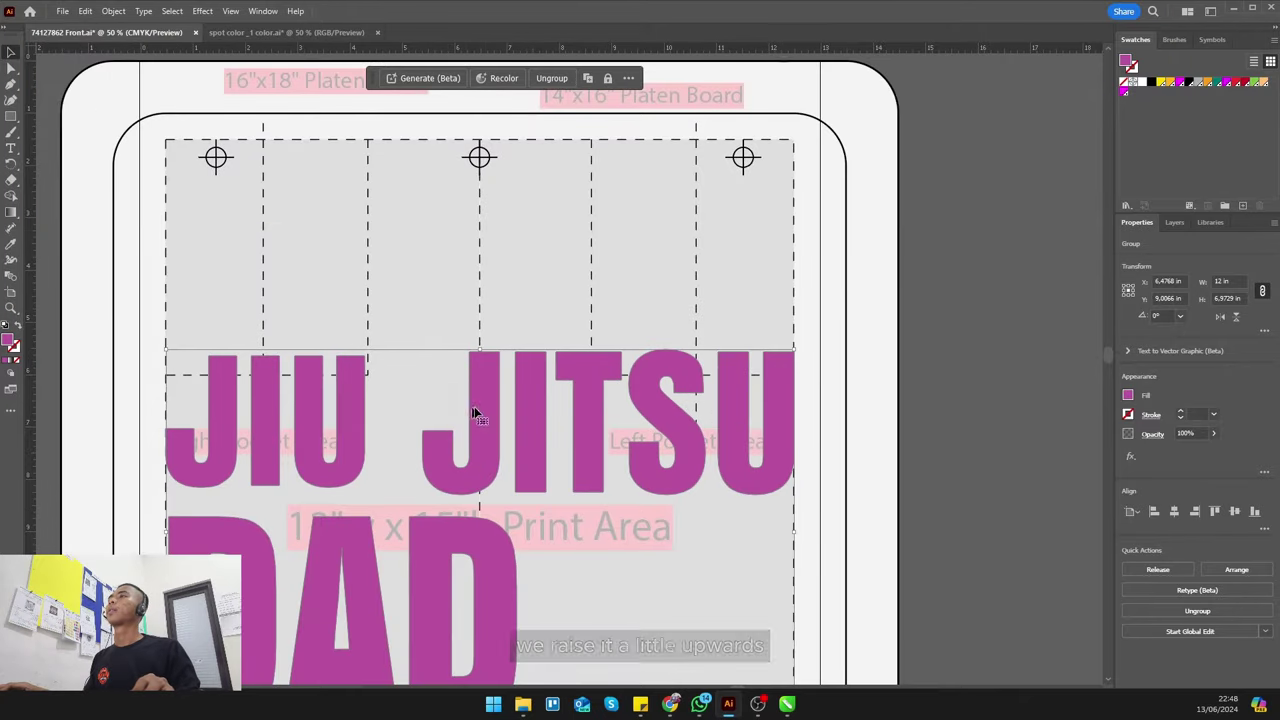
left_click_drag(474, 409, 476, 266)
left_click(937, 274)
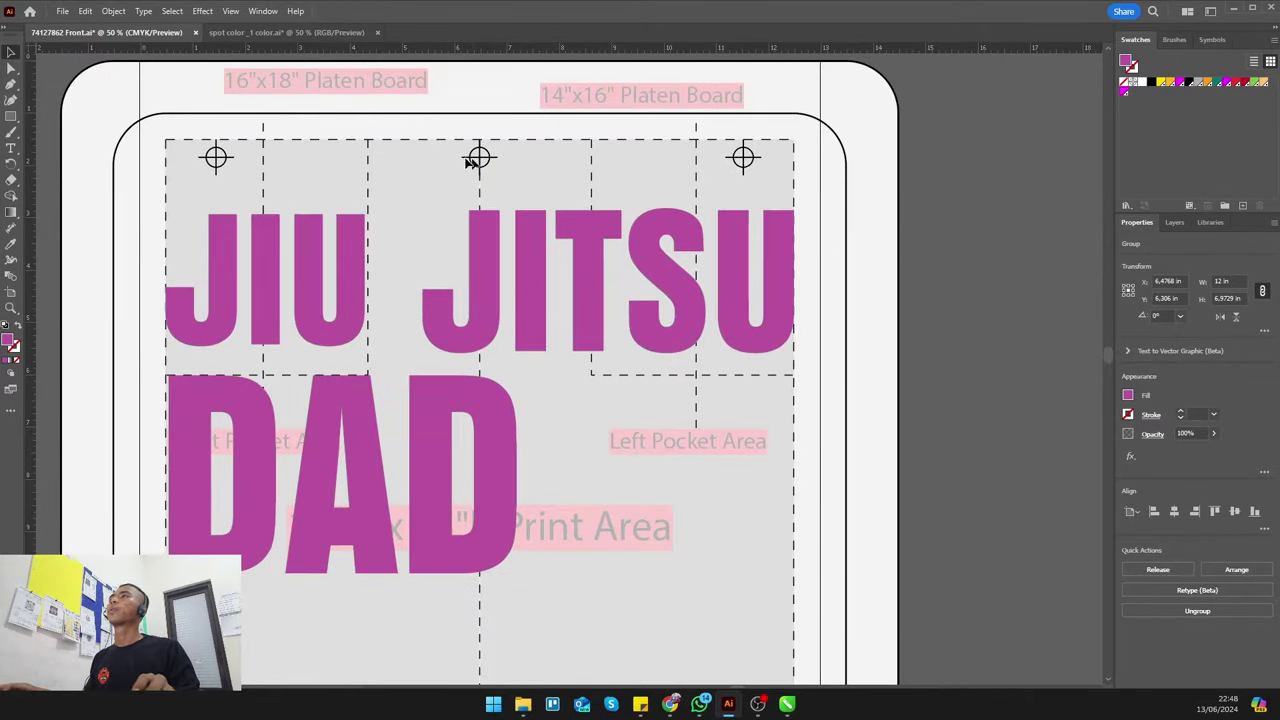
scroll(477, 160, "up", 2)
scroll(615, 220, "up", 1)
scroll(615, 220, "up", 1)
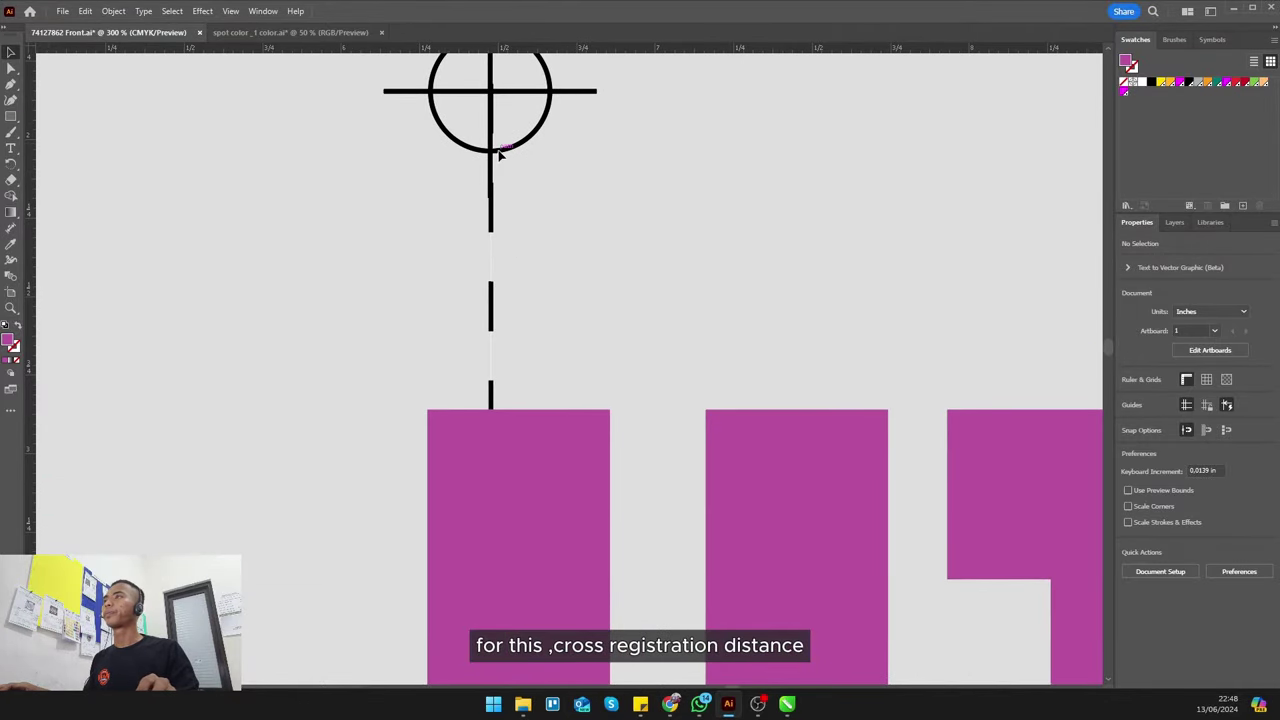
- Draw a 0.5 in tall spacer bar below the top registration crosshair
left_click(11, 117)
left_click_drag(268, 190, 891, 392)
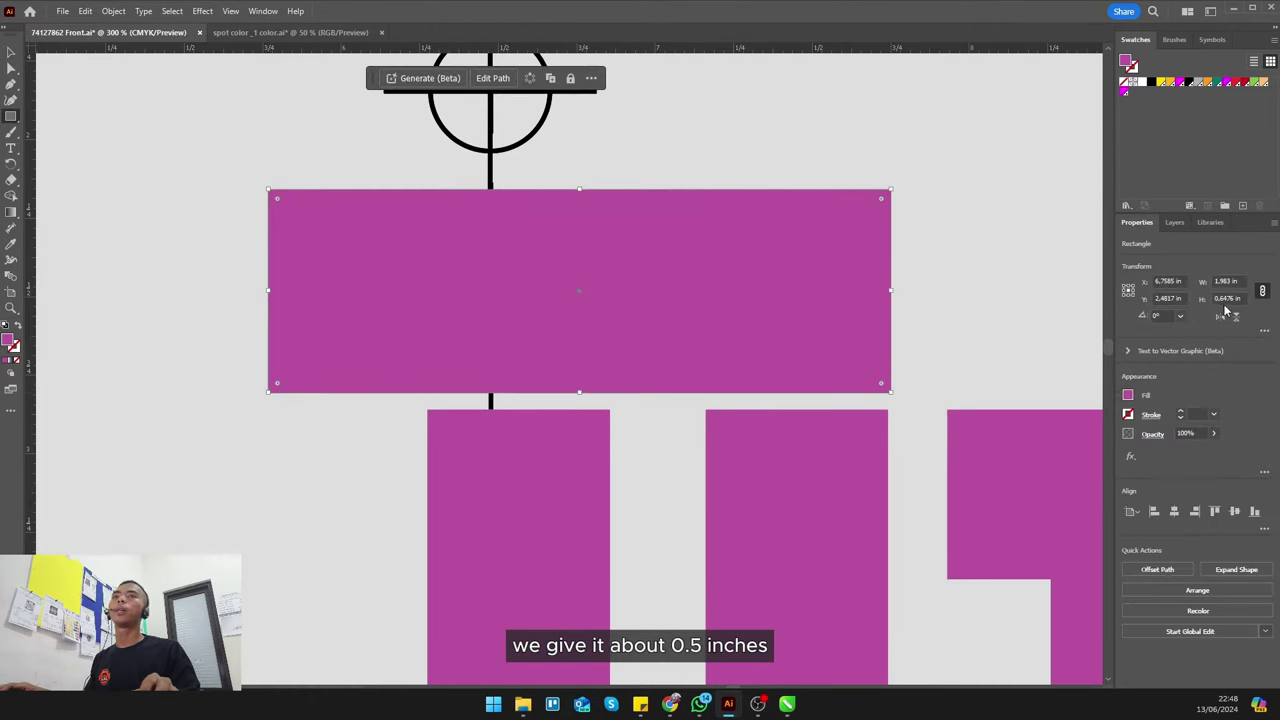
type("0.5")
key("Return")
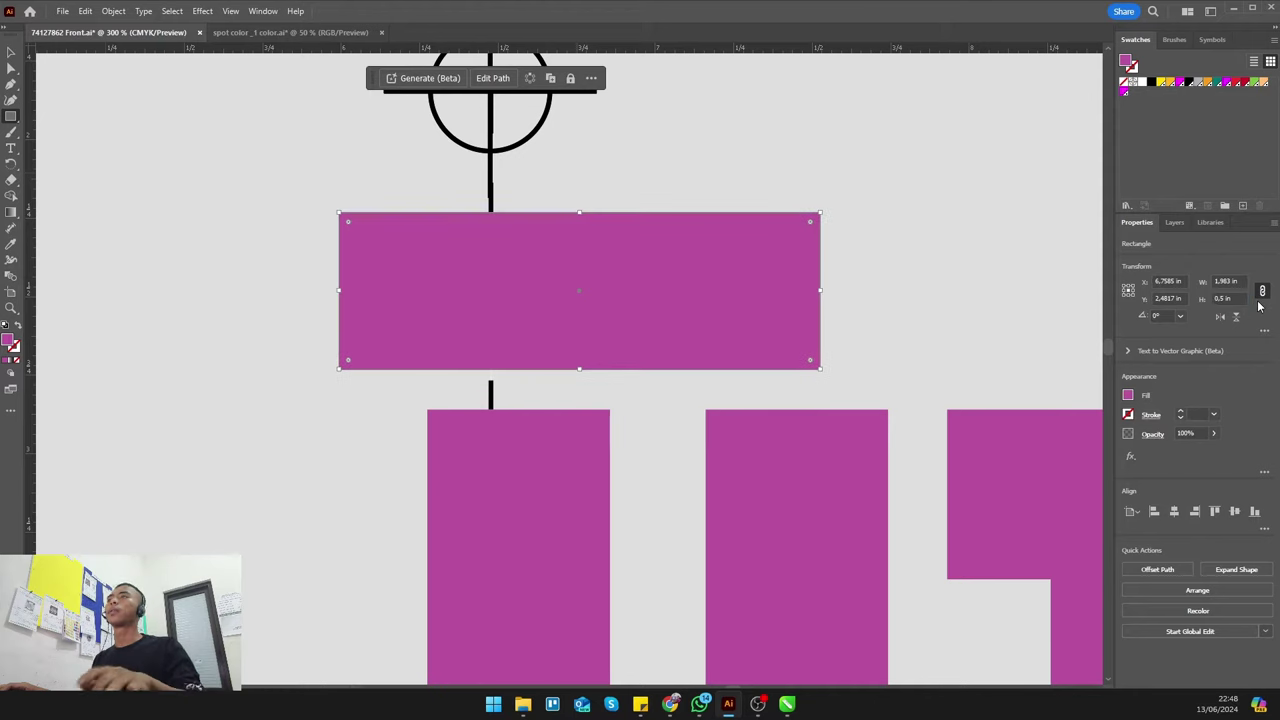
left_click_drag(707, 265, 647, 265)
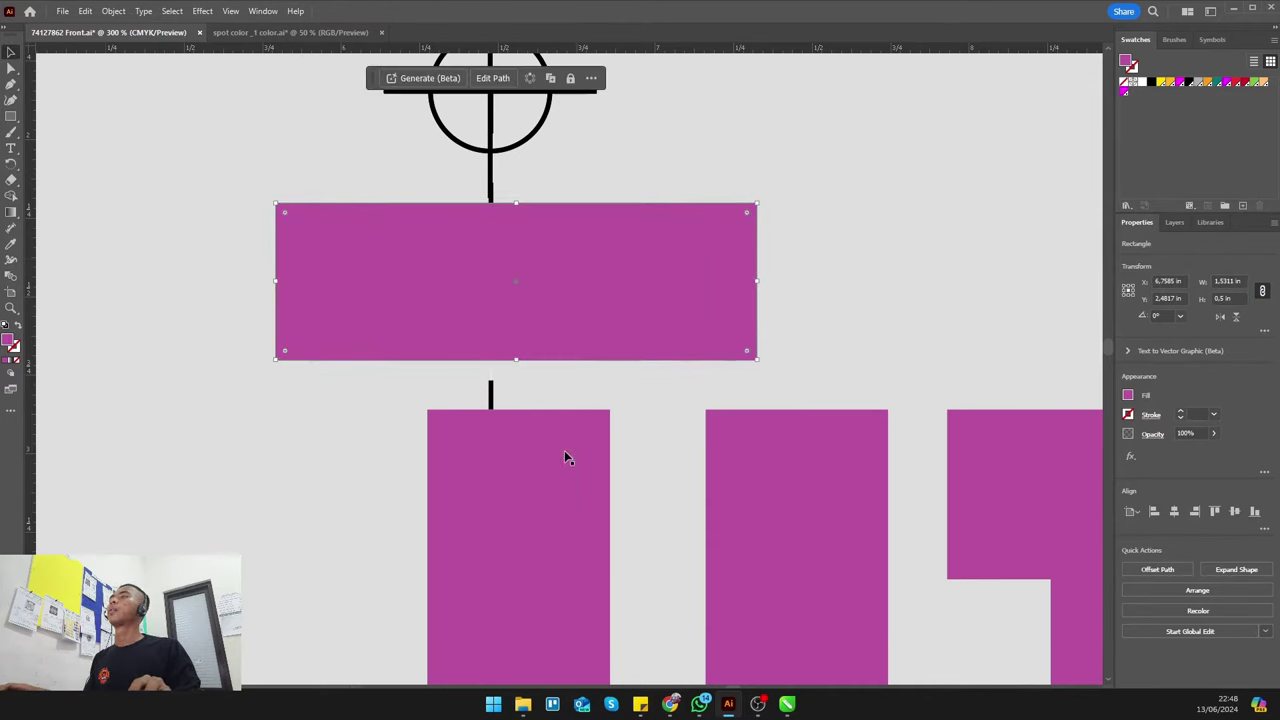
- Move the lower group of shapes up against the spacer bar
left_click_drag(563, 451, 563, 408)
key("ctrl+0")
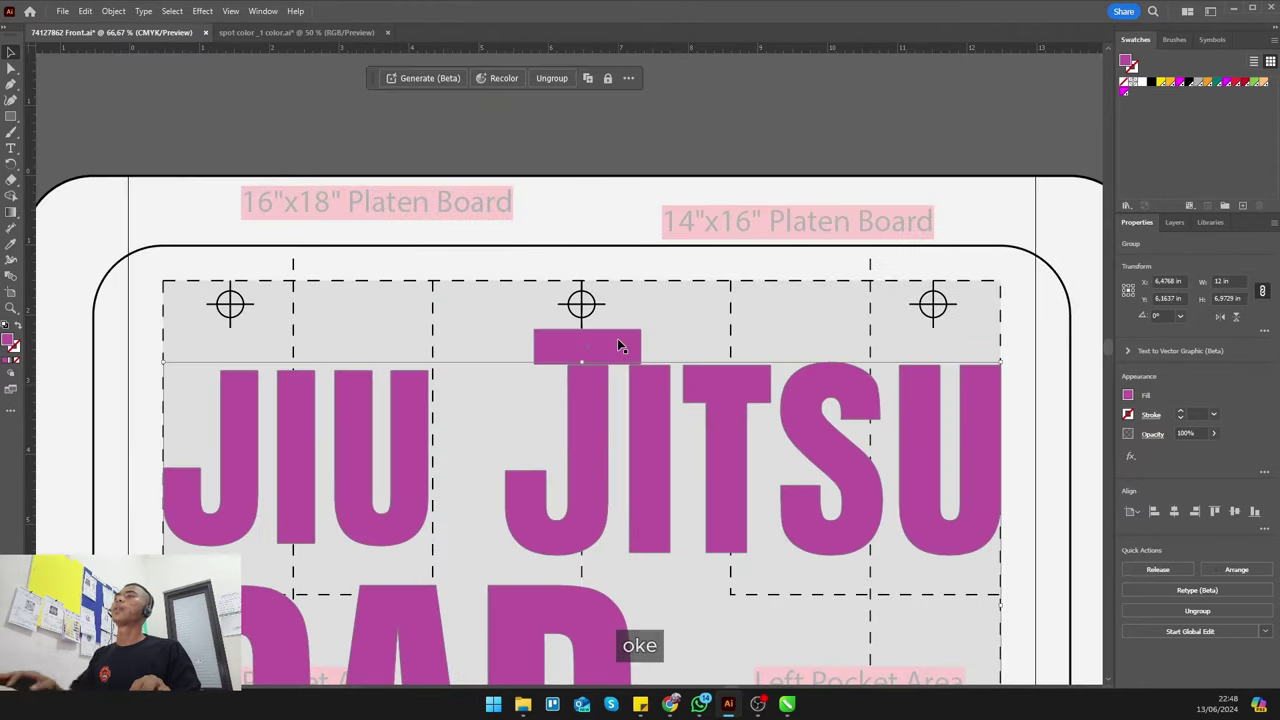
left_click(617, 338)
- Unlock Reg Marks and move the bottom registration marks up about 5.29 in, below the artwork
scroll(600, 364, "down", 2)
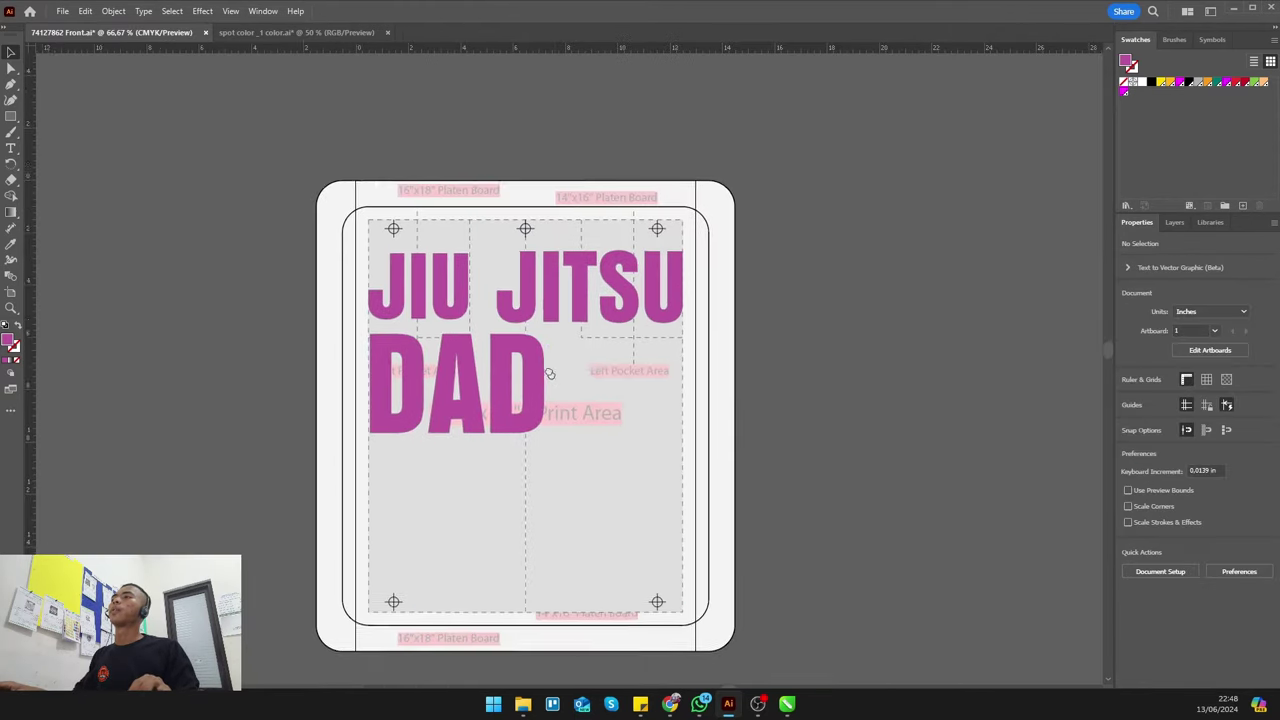
scroll(477, 466, "down", 1)
scroll(418, 572, "up", 1)
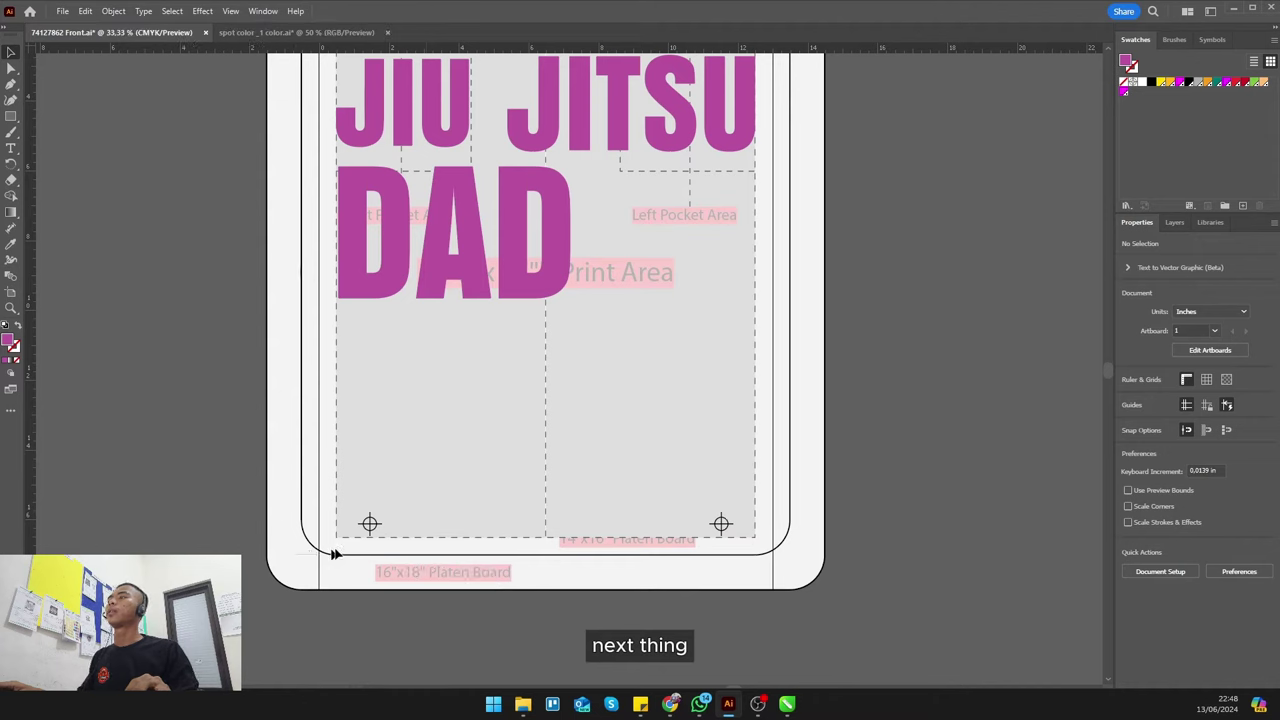
left_click(1175, 223)
left_click(1125, 295)
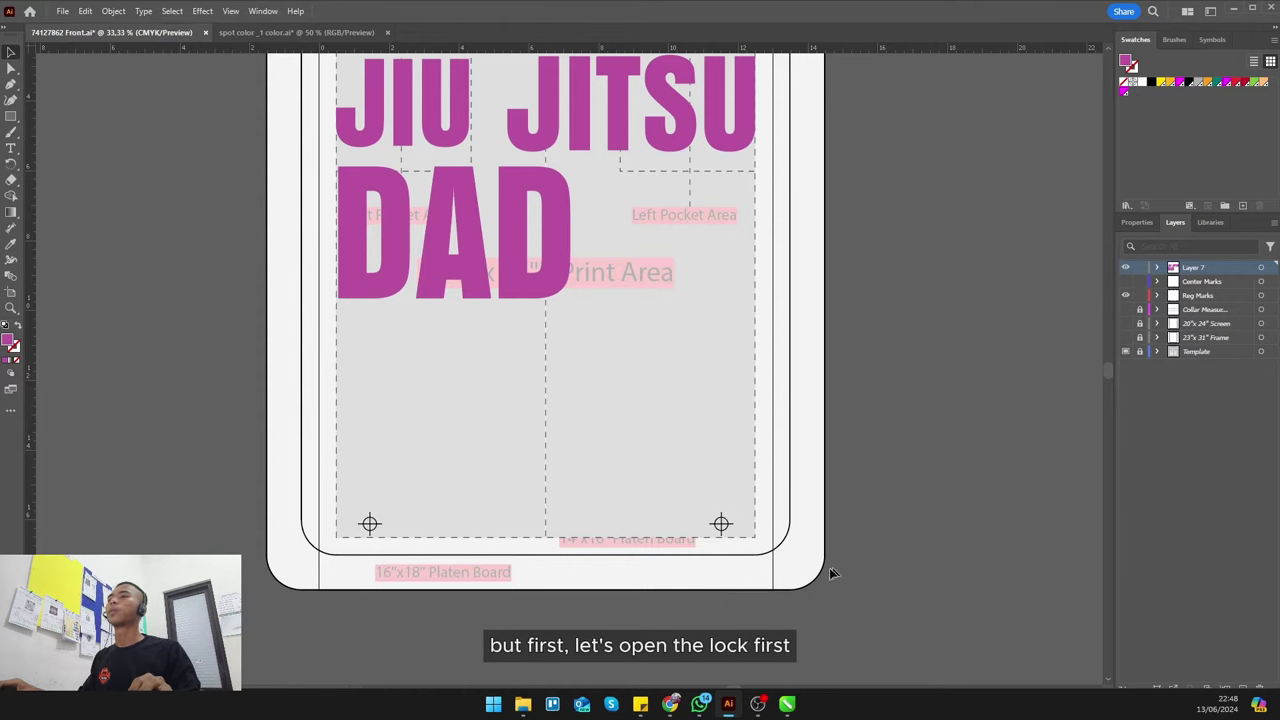
left_click_drag(310, 459, 684, 482)
left_click_drag(720, 527, 722, 339)
scroll(780, 290, "up", 3)
scroll(715, 286, "up", 1)
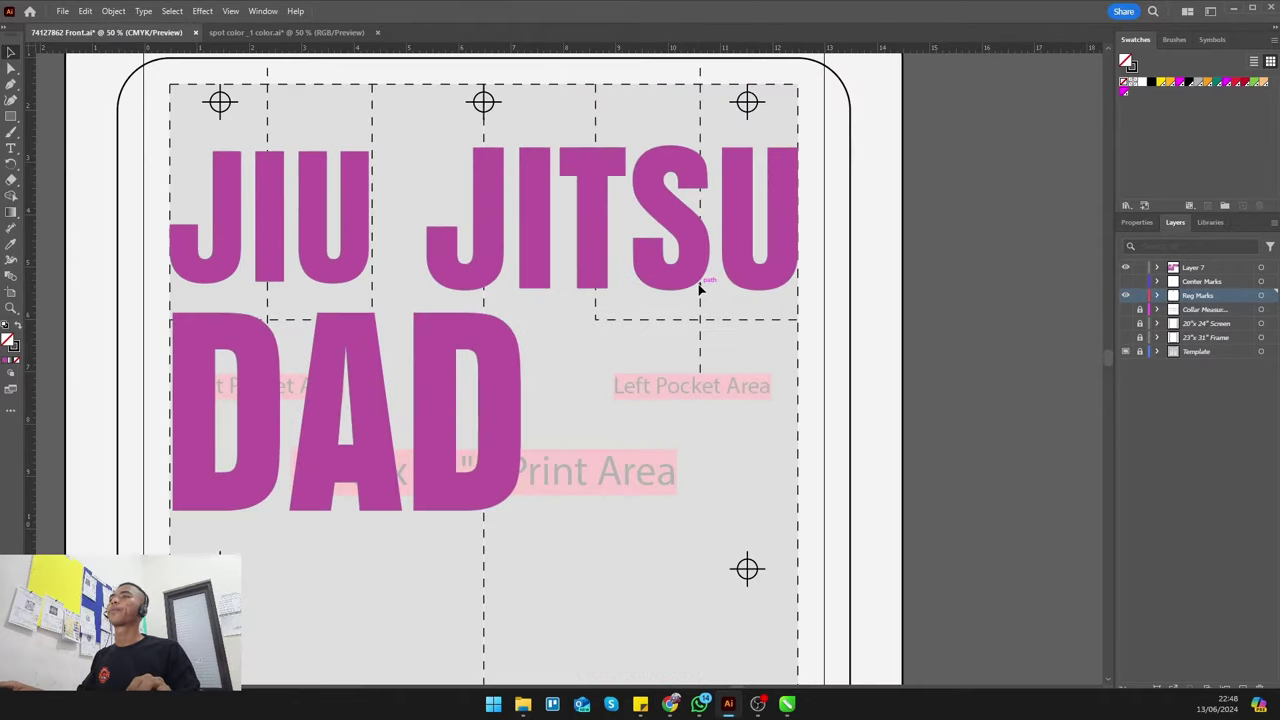
scroll(609, 257, "down", 1)
scroll(594, 271, "up", 1)
scroll(580, 273, "up", 1)
scroll(586, 271, "down", 1)
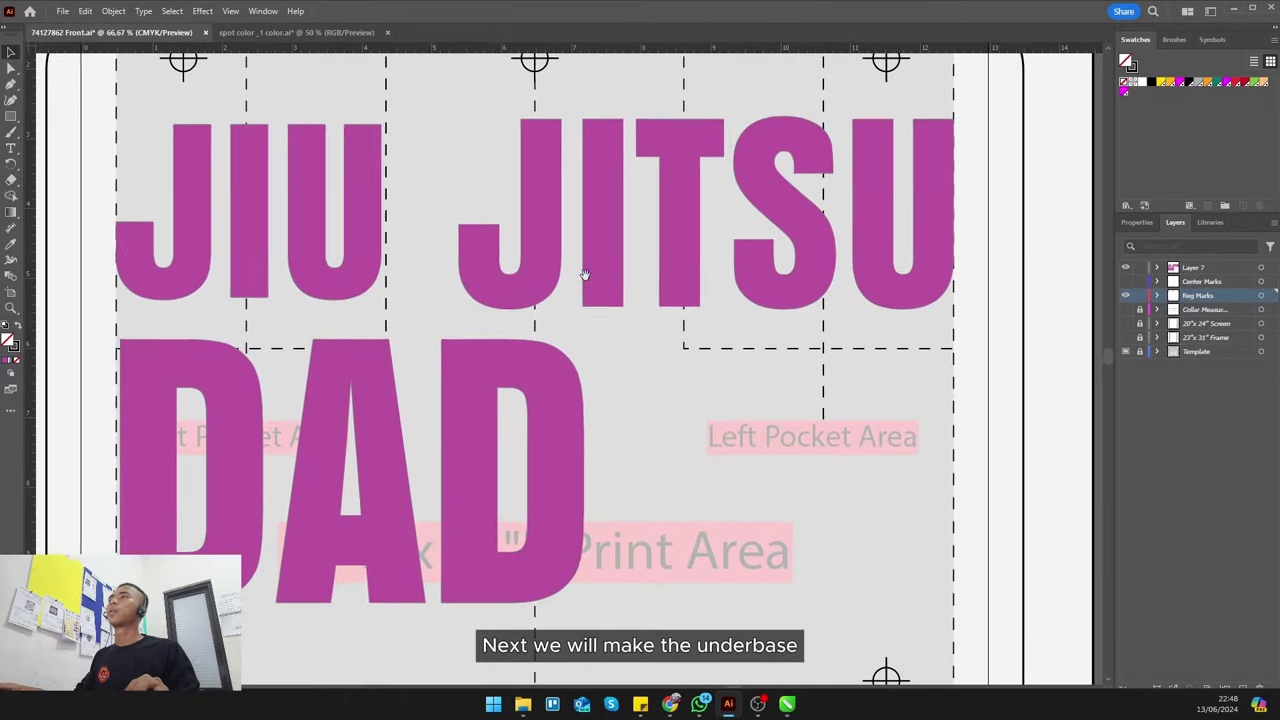
scroll(594, 277, "down", 1)
- Duplicate JIU JITSU DAD to a spot right of the artboard
left_click(594, 277)
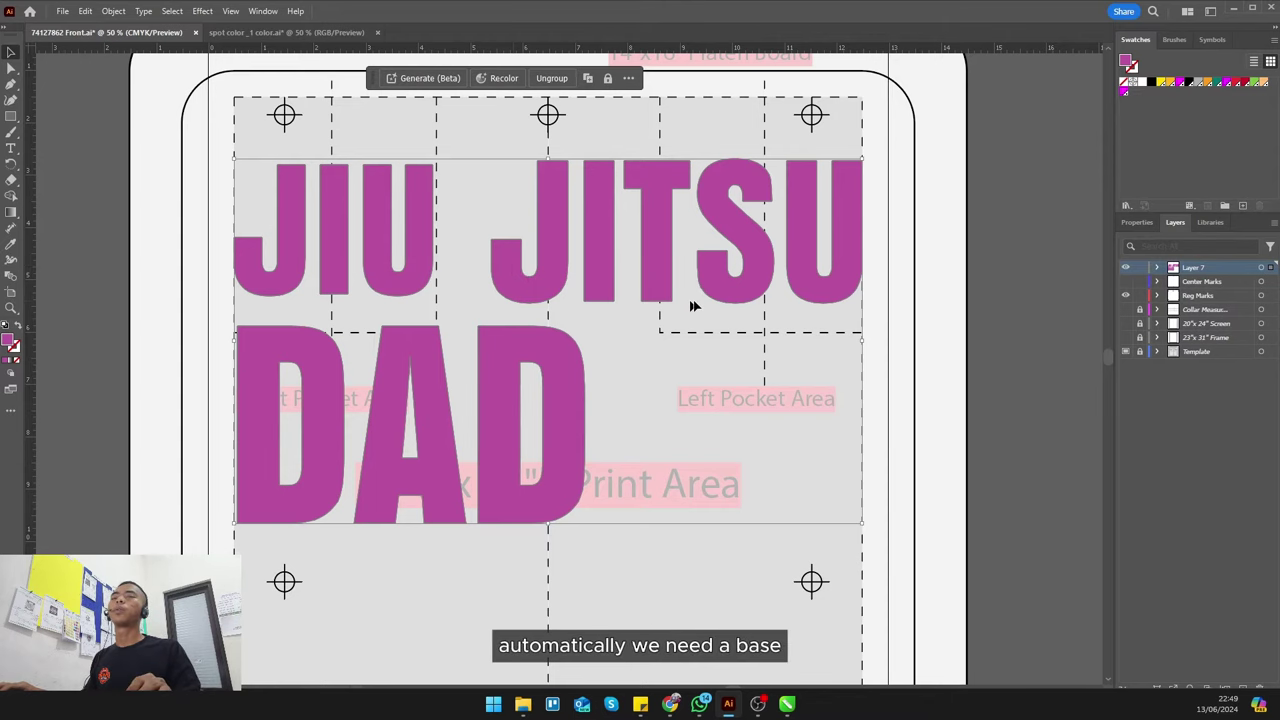
scroll(598, 285, "down", 3)
scroll(604, 288, "up", 3)
scroll(560, 290, "right", 3)
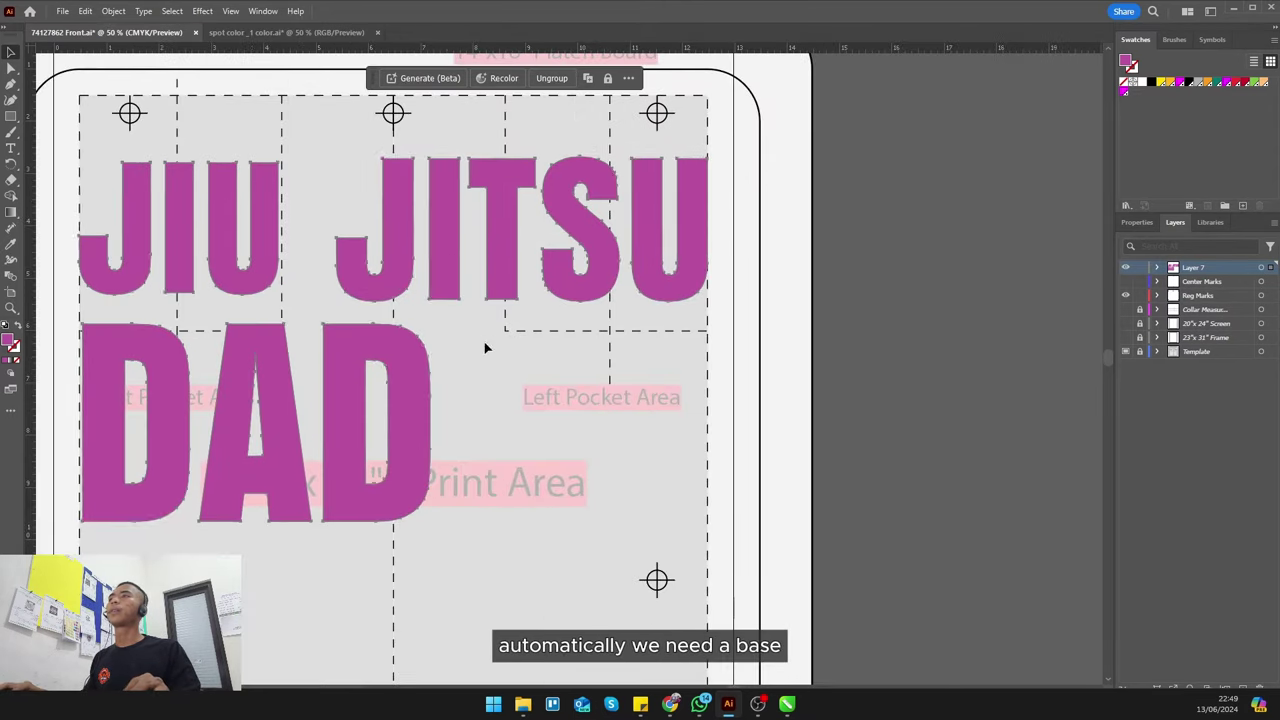
scroll(505, 275, "down", 1)
left_click_drag(506, 258, 1068, 292)
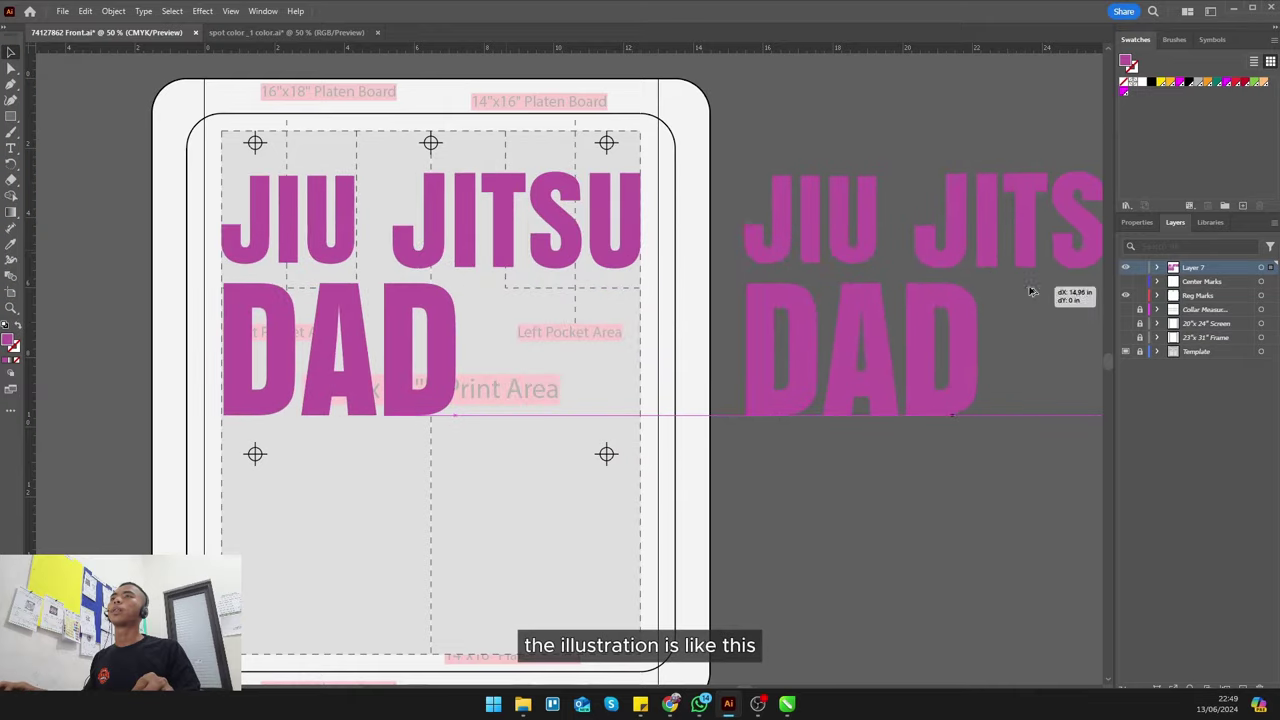
scroll(617, 246, "right", 5)
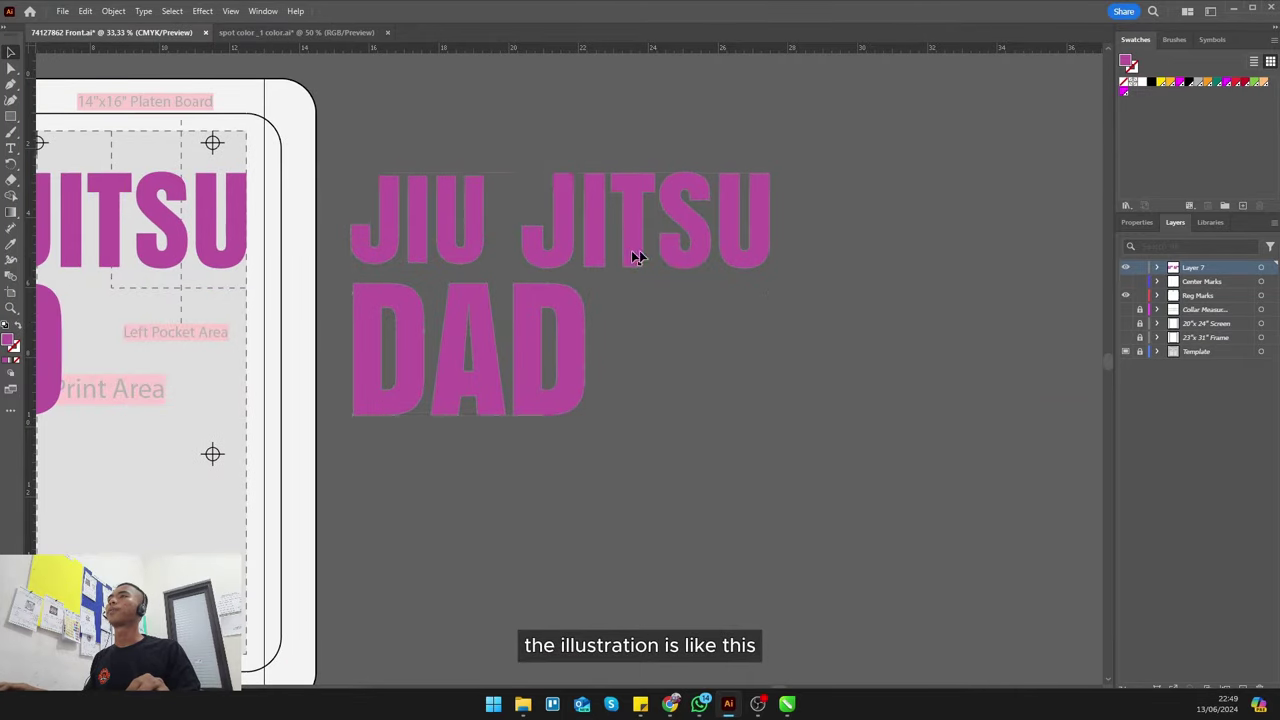
left_click_drag(634, 257, 718, 257)
- Choose black (000000) as the fill colour in the Color Picker
left_click(906, 358)
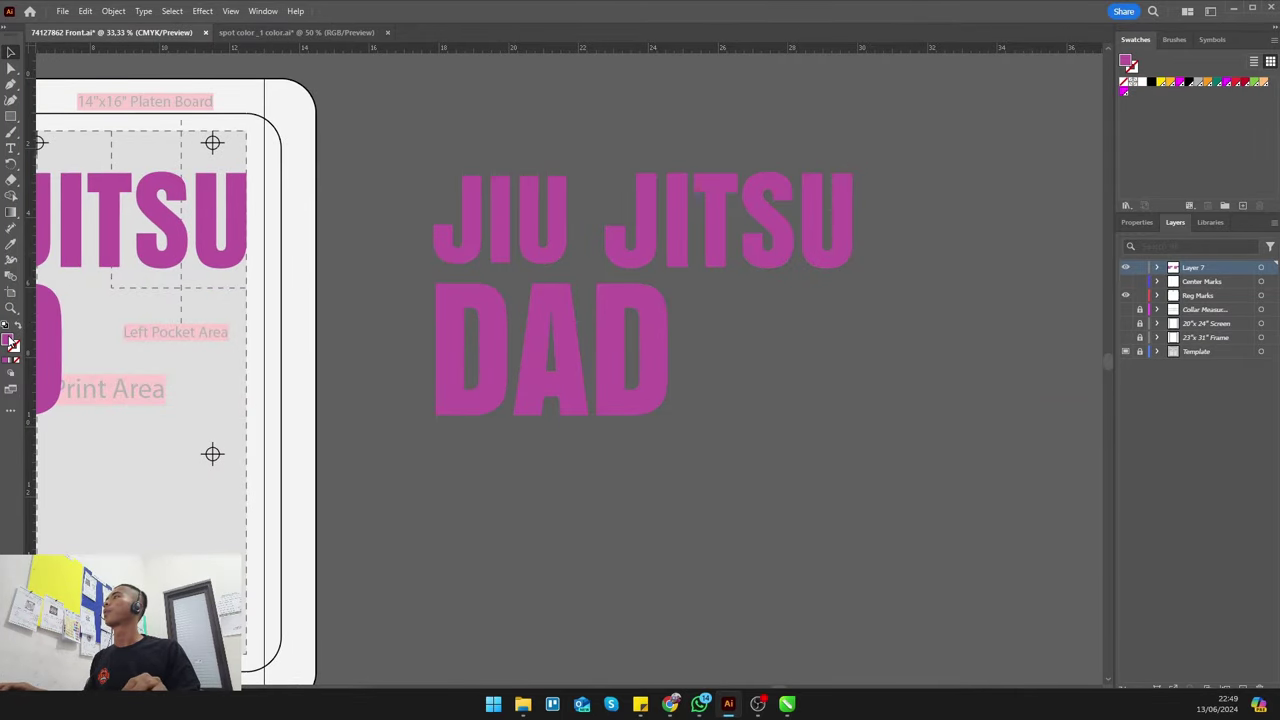
double_click(10, 341)
mouse_move(577, 405)
left_mouse_down()
mouse_move(491, 408)
mouse_move(465, 432)
left_mouse_up()
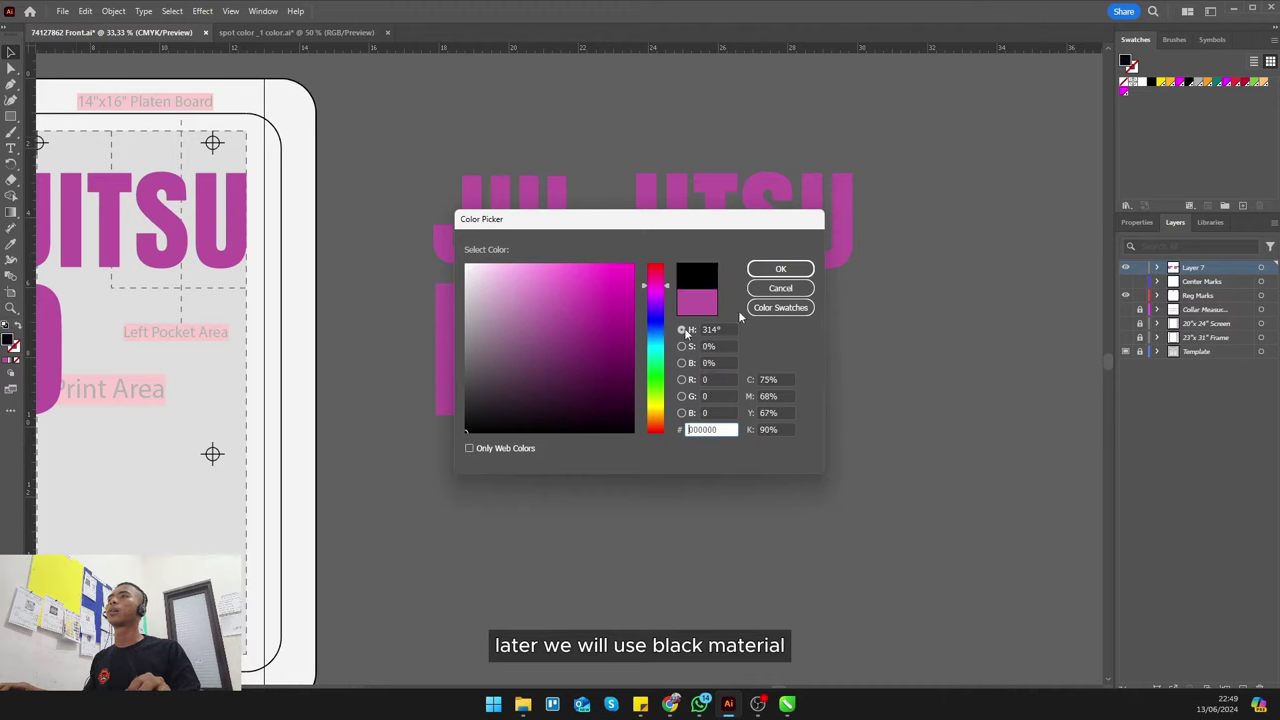
- Draw a black rectangle over the copy and send it to the back
left_click(780, 269)
left_click_drag(354, 119, 966, 489)
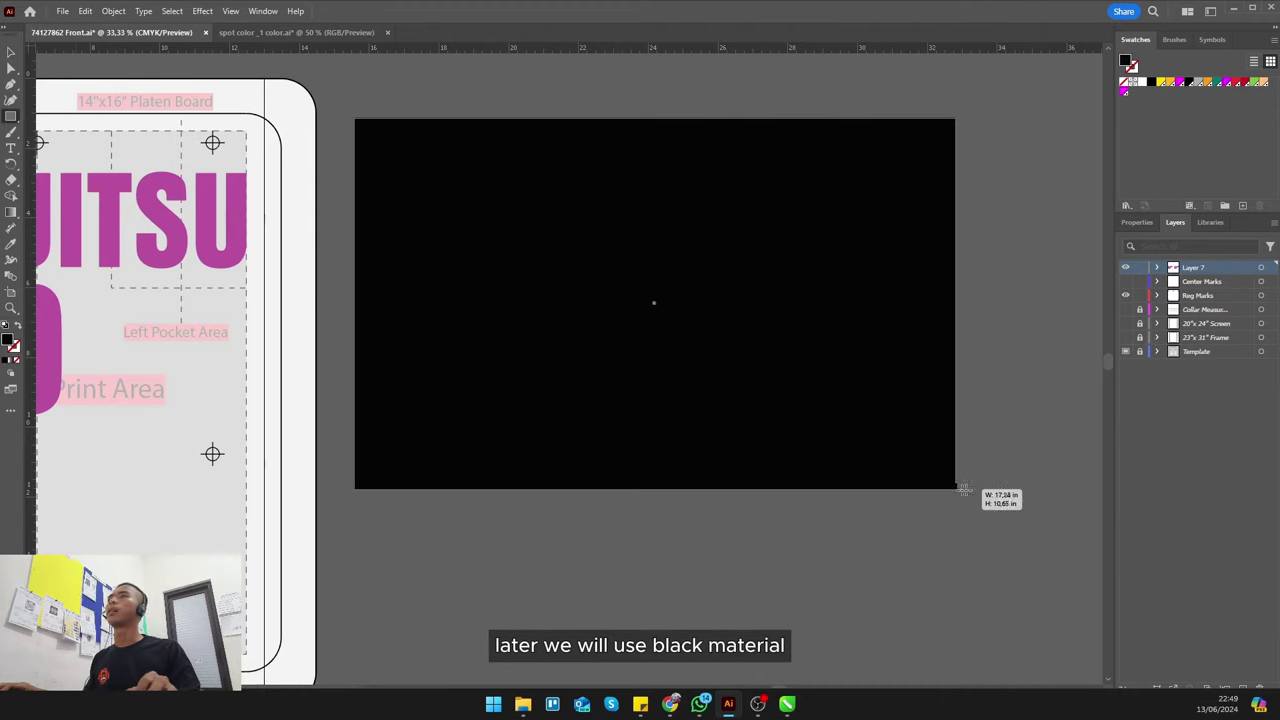
right_click(834, 300)
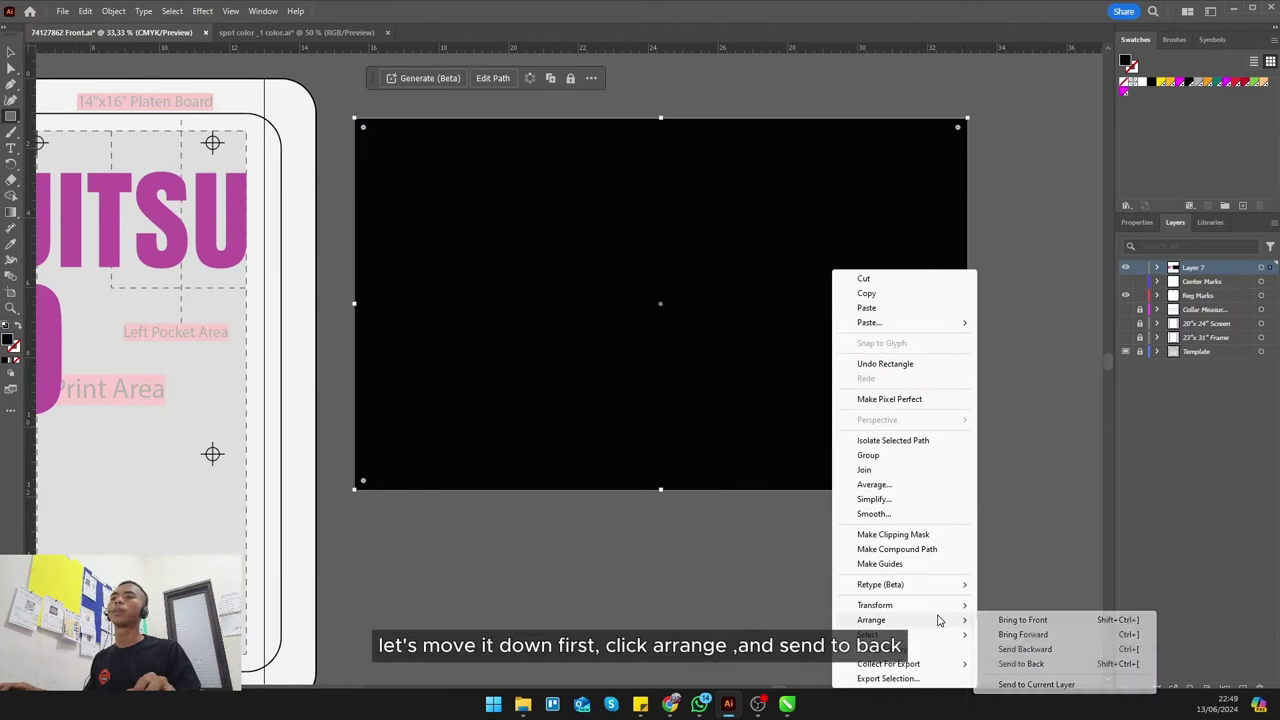
mouse_move(871, 620)
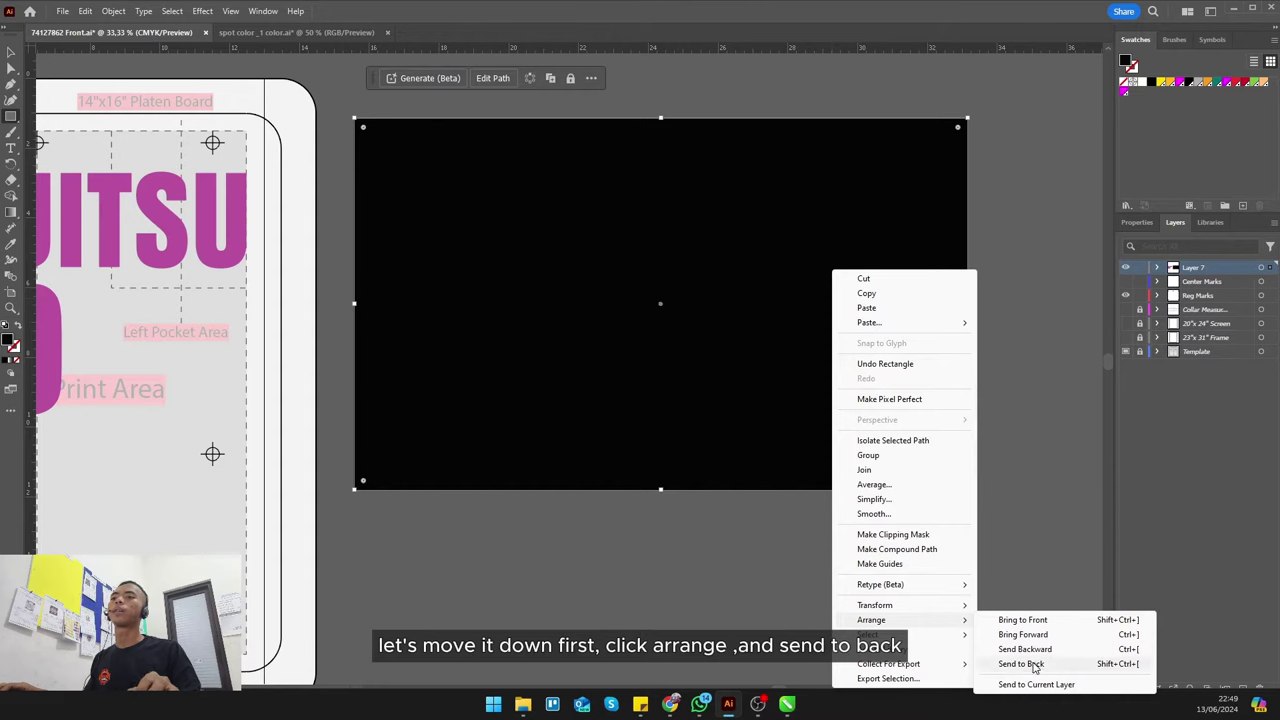
left_click(1021, 663)
left_click(11, 52)
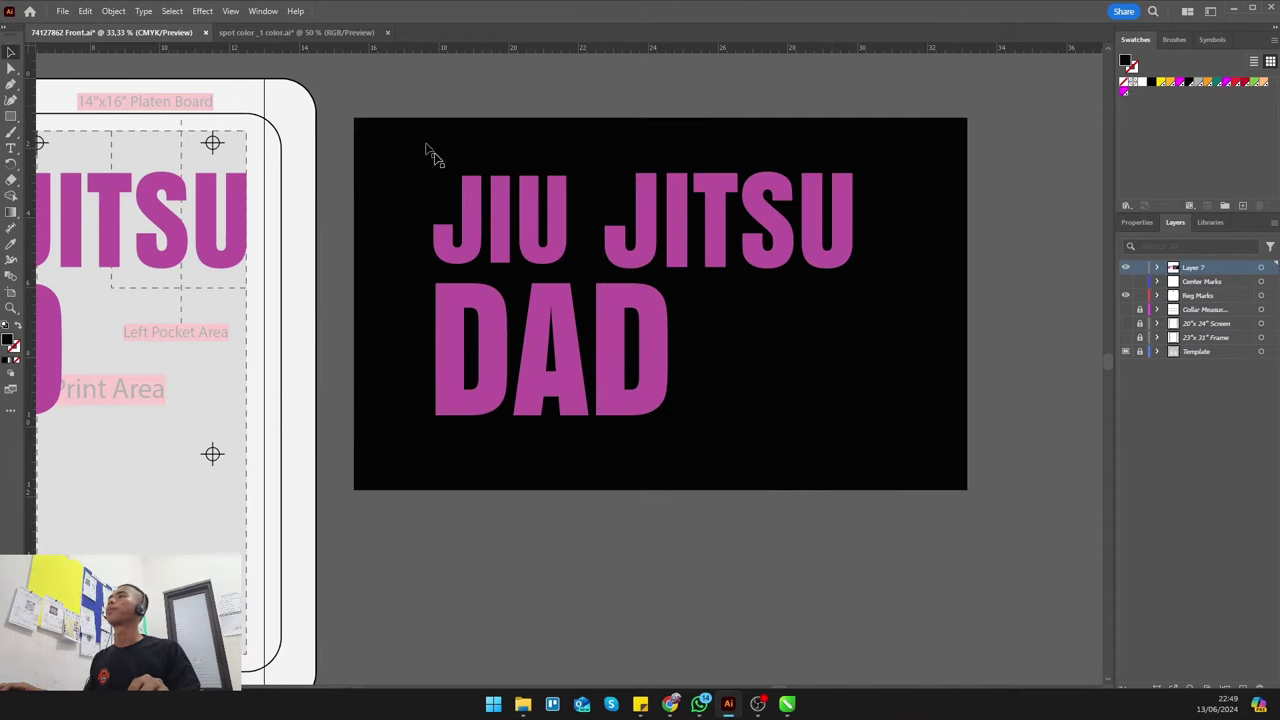
- Fill the copied JIU JITSU DAD lettering with bright yellow
left_click_drag(428, 151, 500, 237)
double_click(11, 341)
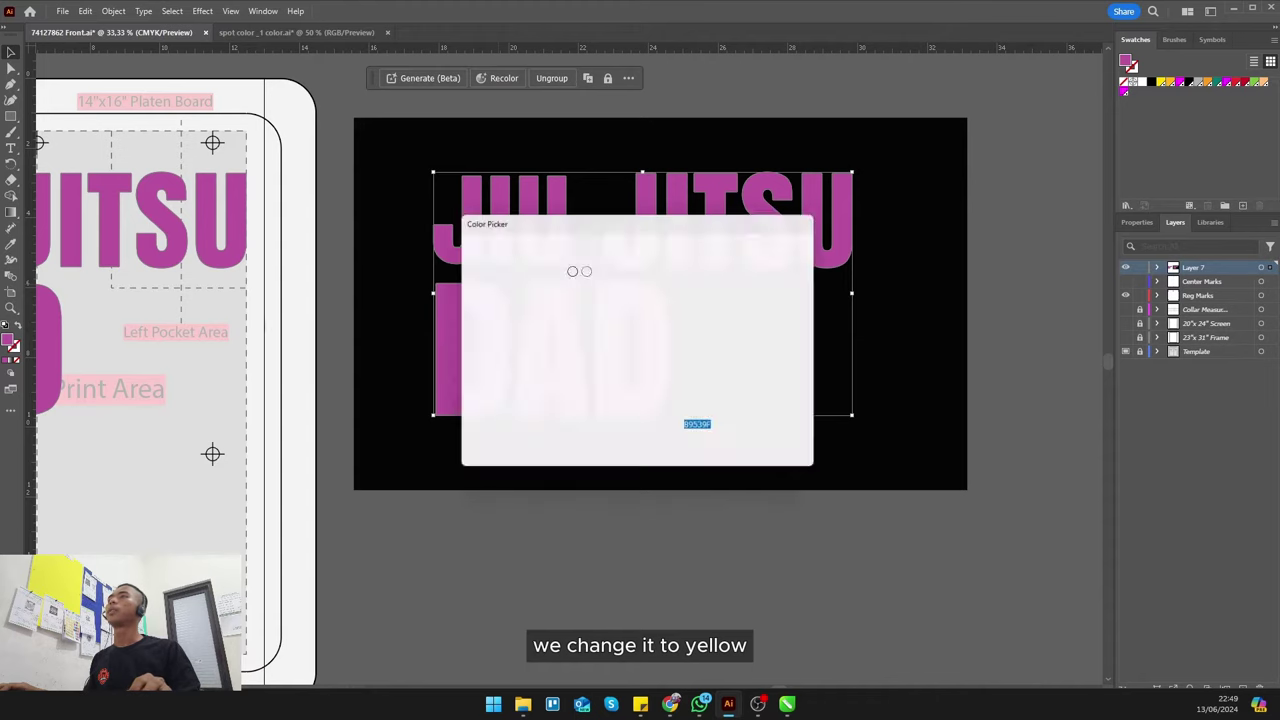
left_click(659, 381)
left_click_drag(659, 386, 661, 410)
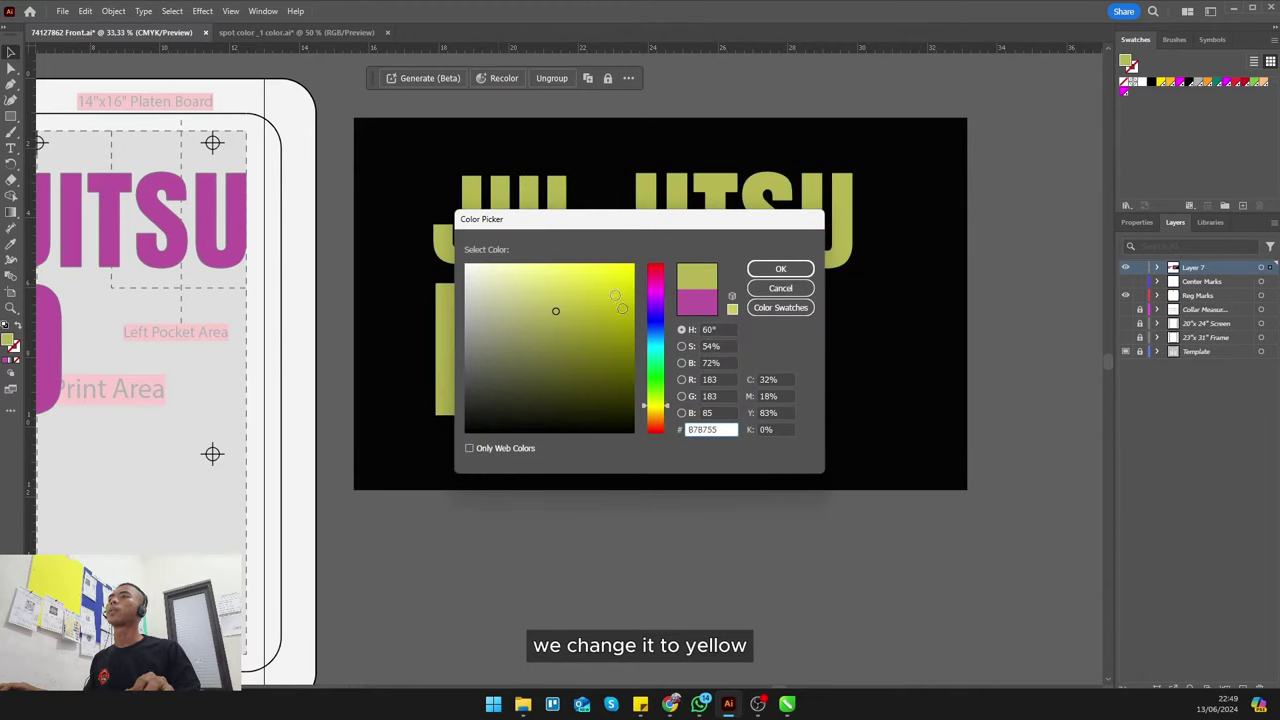
left_click_drag(618, 300, 633, 265)
left_click(780, 269)
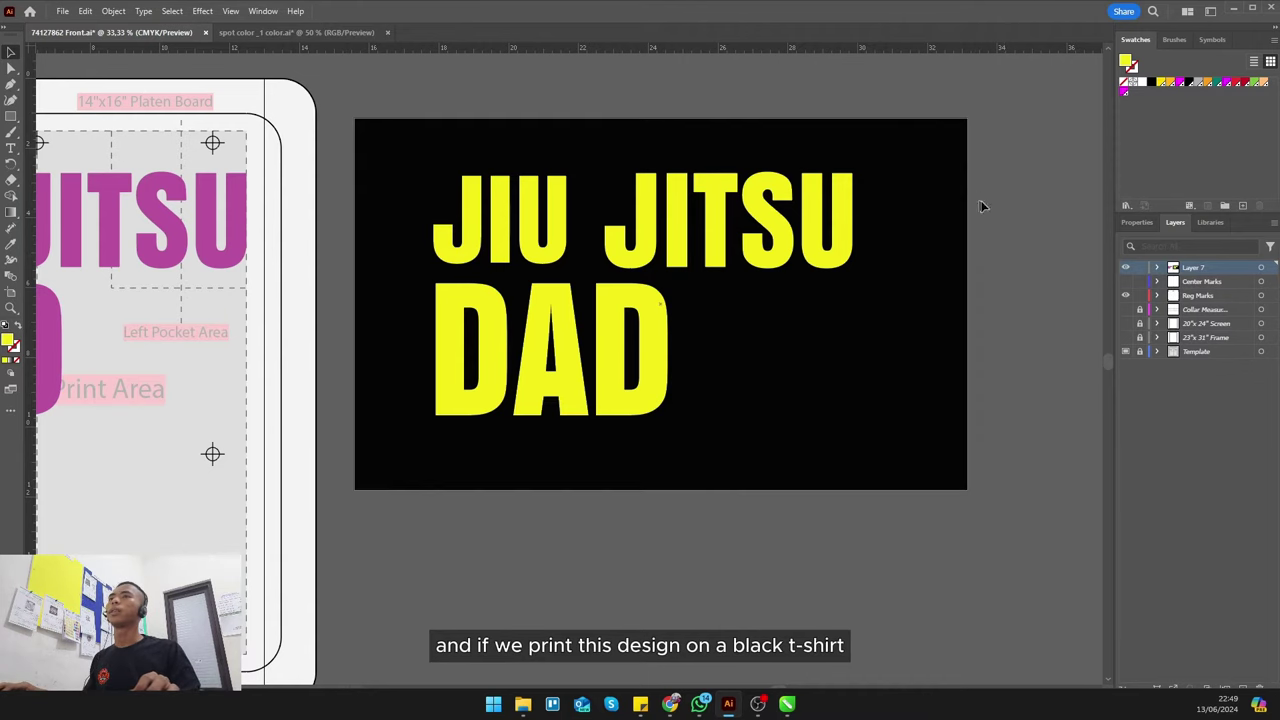
scroll(989, 215, "right", 1)
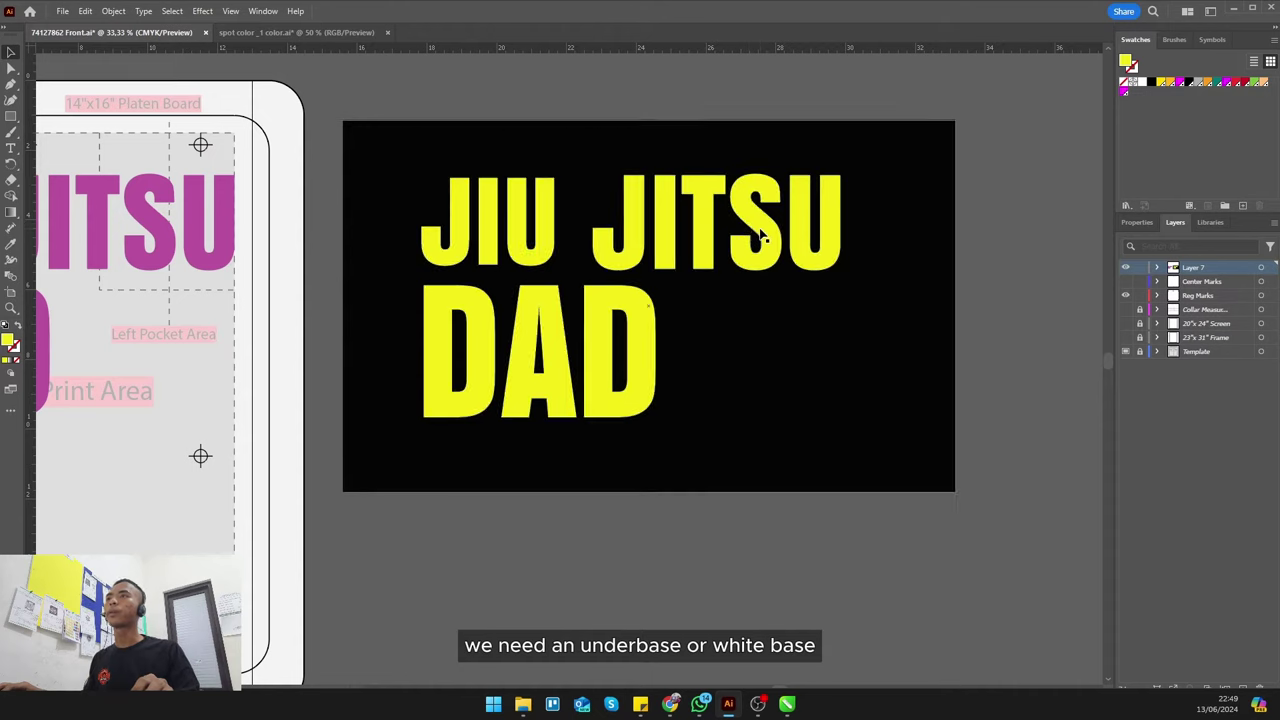
- Select the original JIU JITSU DAD artwork and add a new Layer 8
left_click_drag(806, 240, 826, 240)
scroll(486, 302, "left", 5)
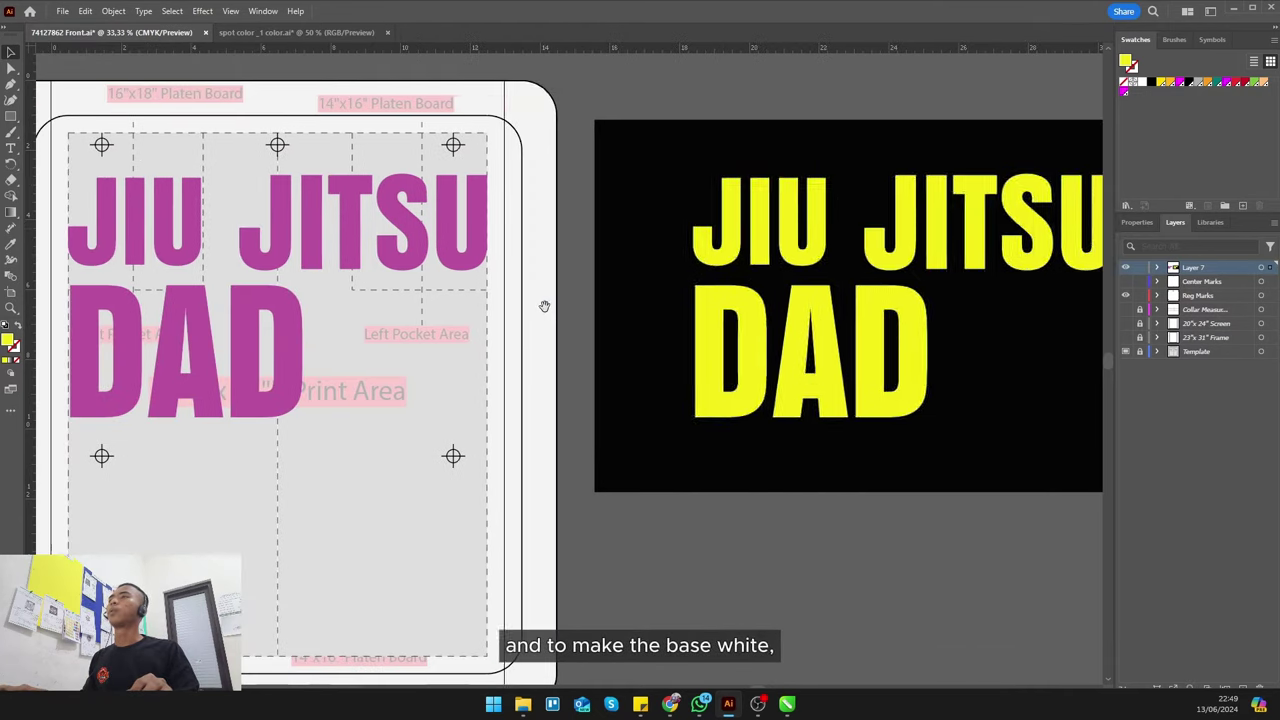
left_click(578, 322)
scroll(586, 314, "down", 3)
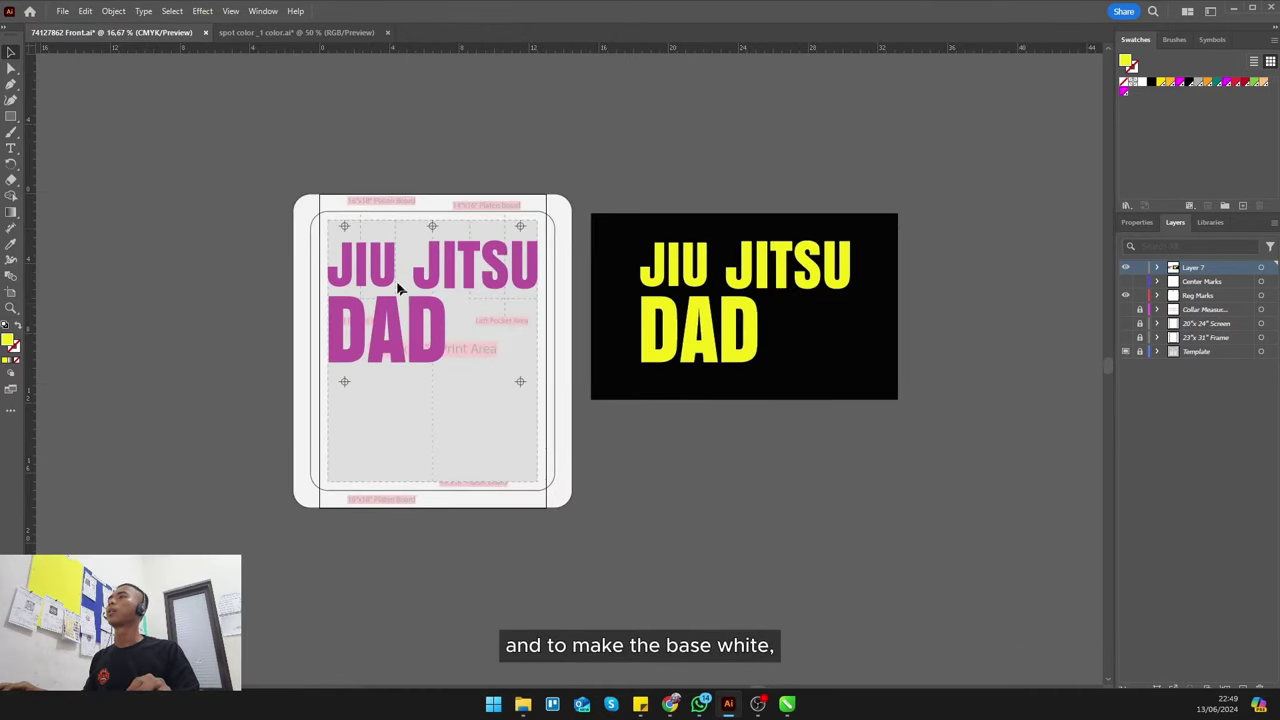
left_click(398, 288)
scroll(398, 288, "up", 3)
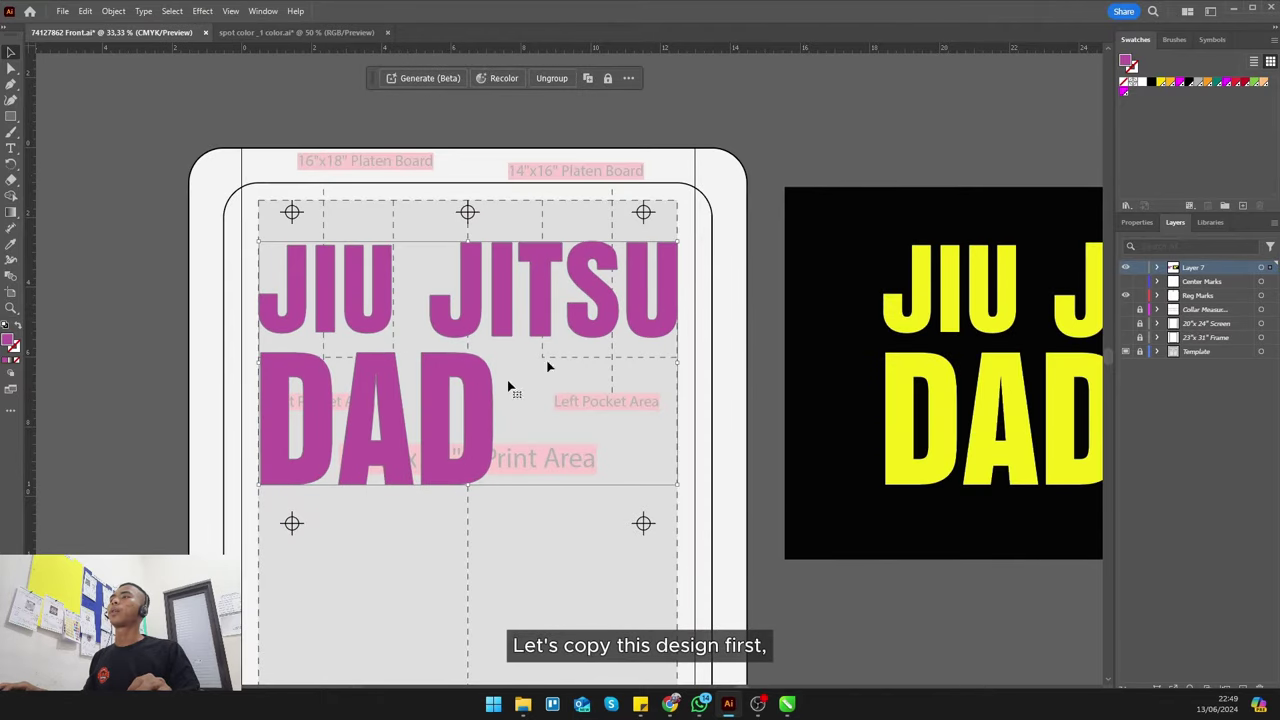
scroll(414, 326, "up", 1)
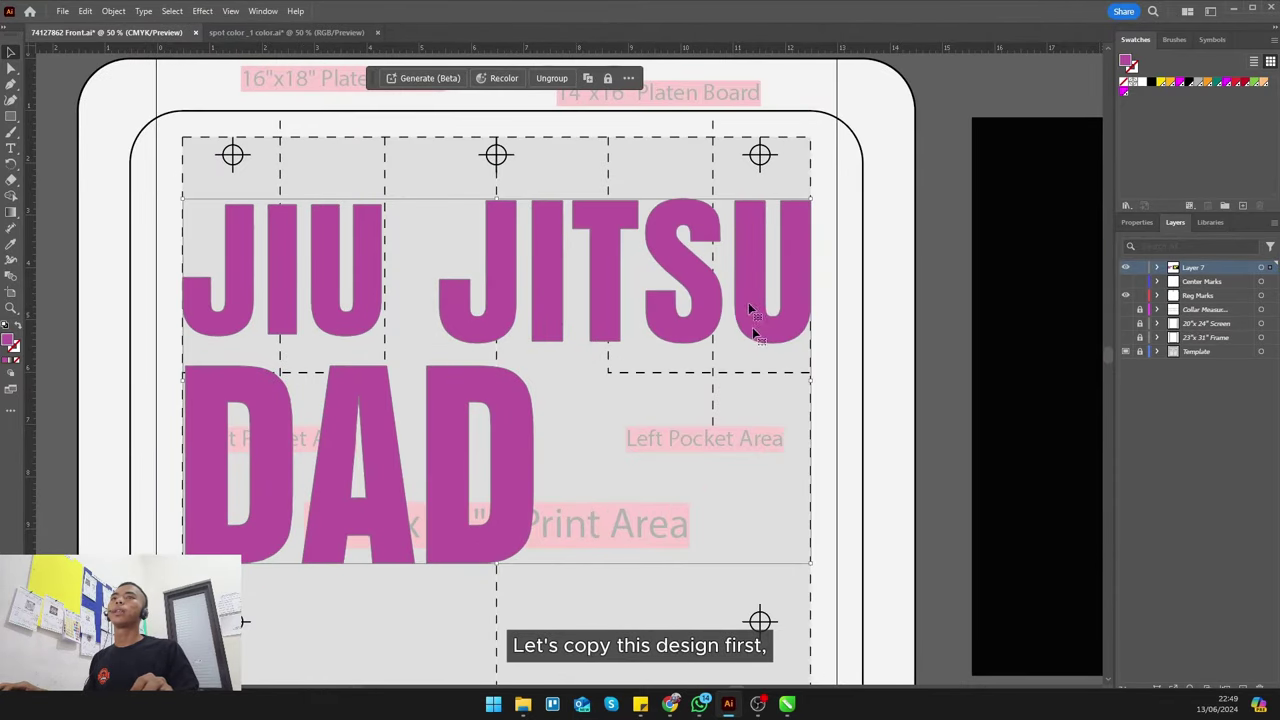
left_click(1245, 690)
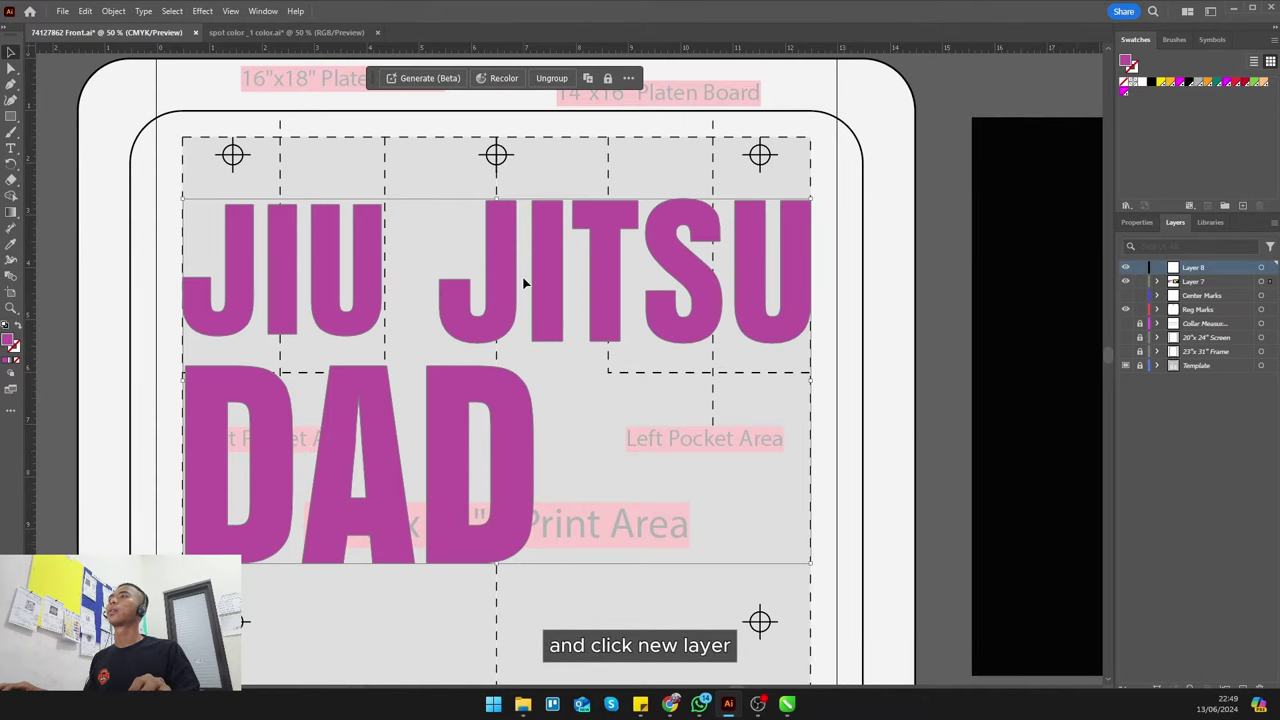
right_click(518, 280)
left_click(491, 314)
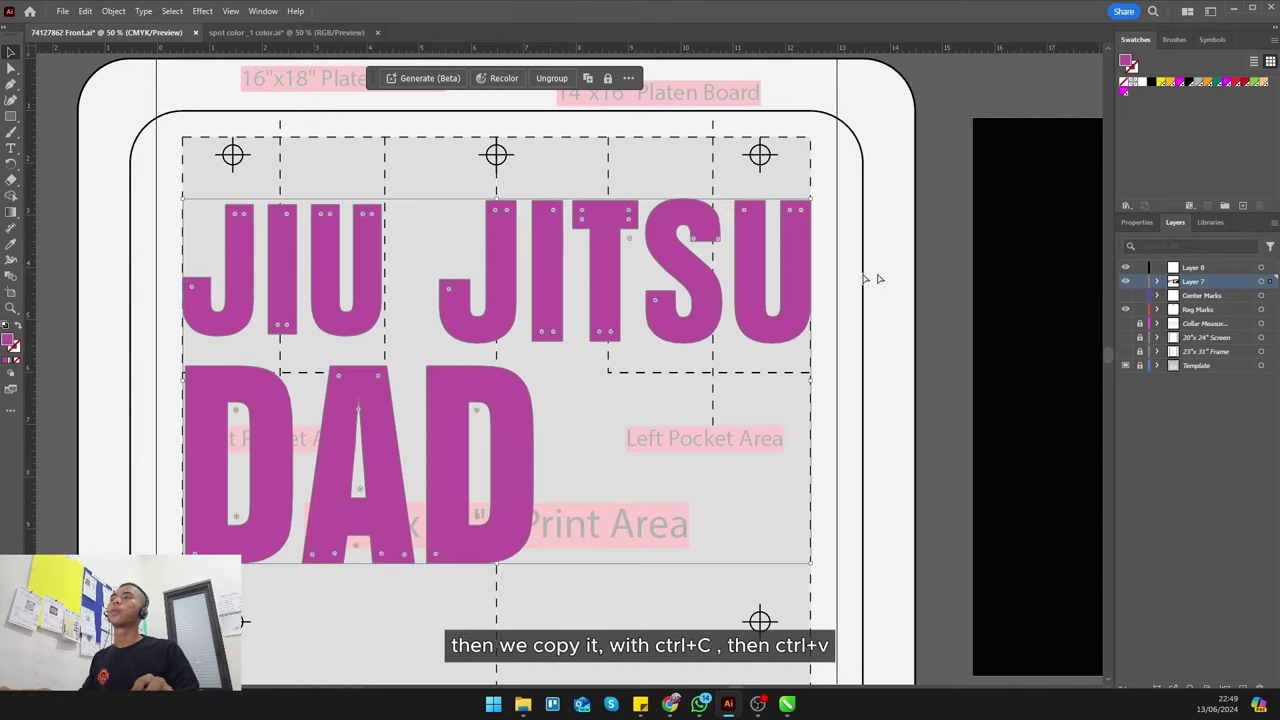
- Paste the artwork in front and move the pasted group from Layer 7 into Layer 8
key("ctrl+v")
key("ctrl+z")
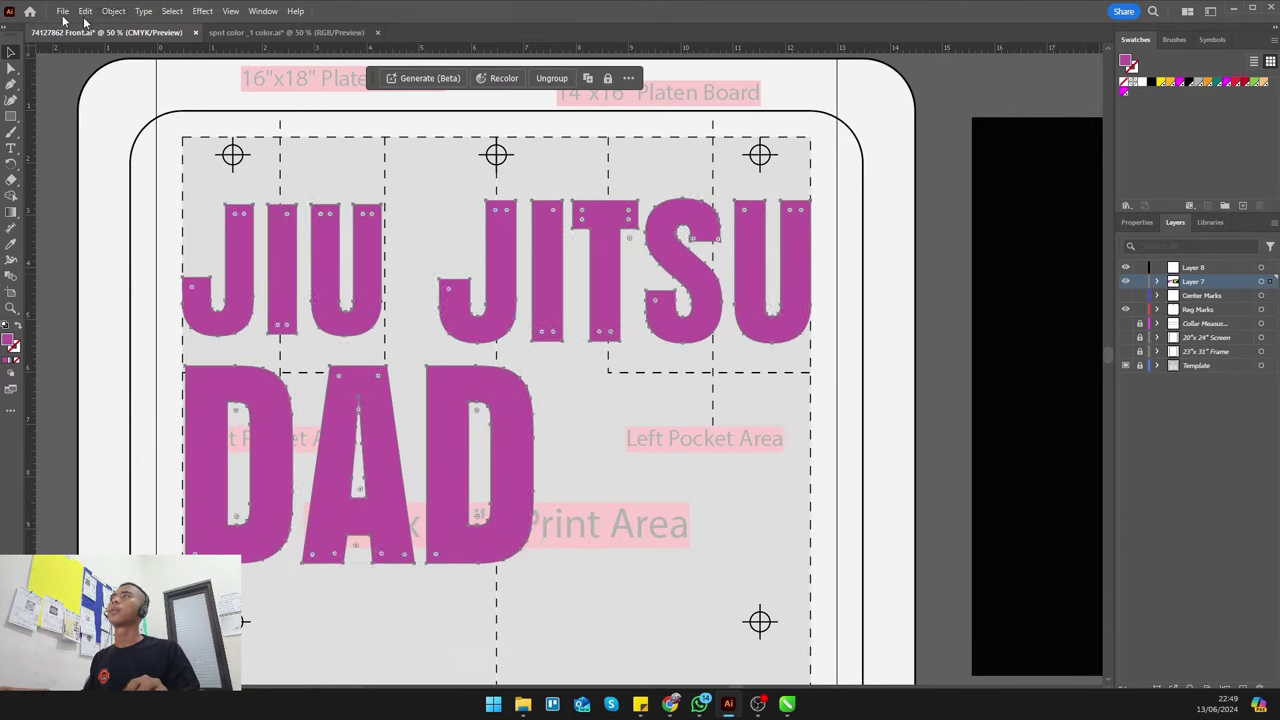
left_click(85, 11)
left_click(123, 106)
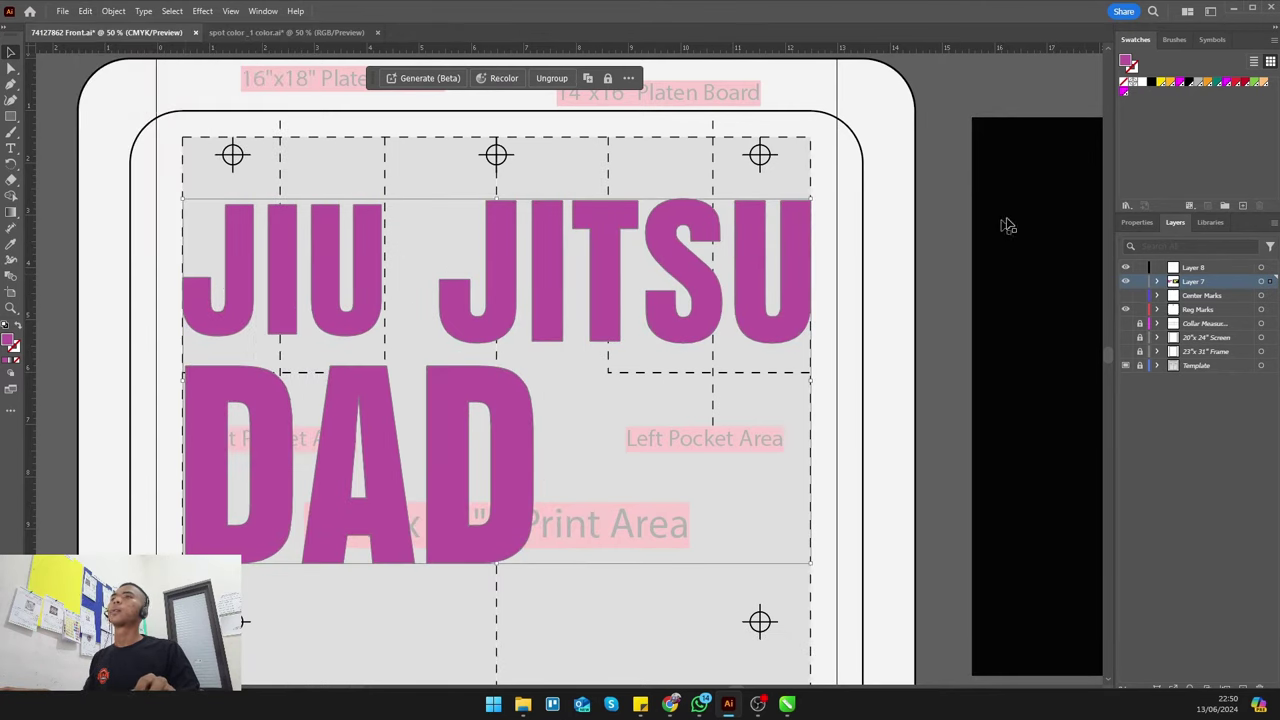
left_click(1157, 282)
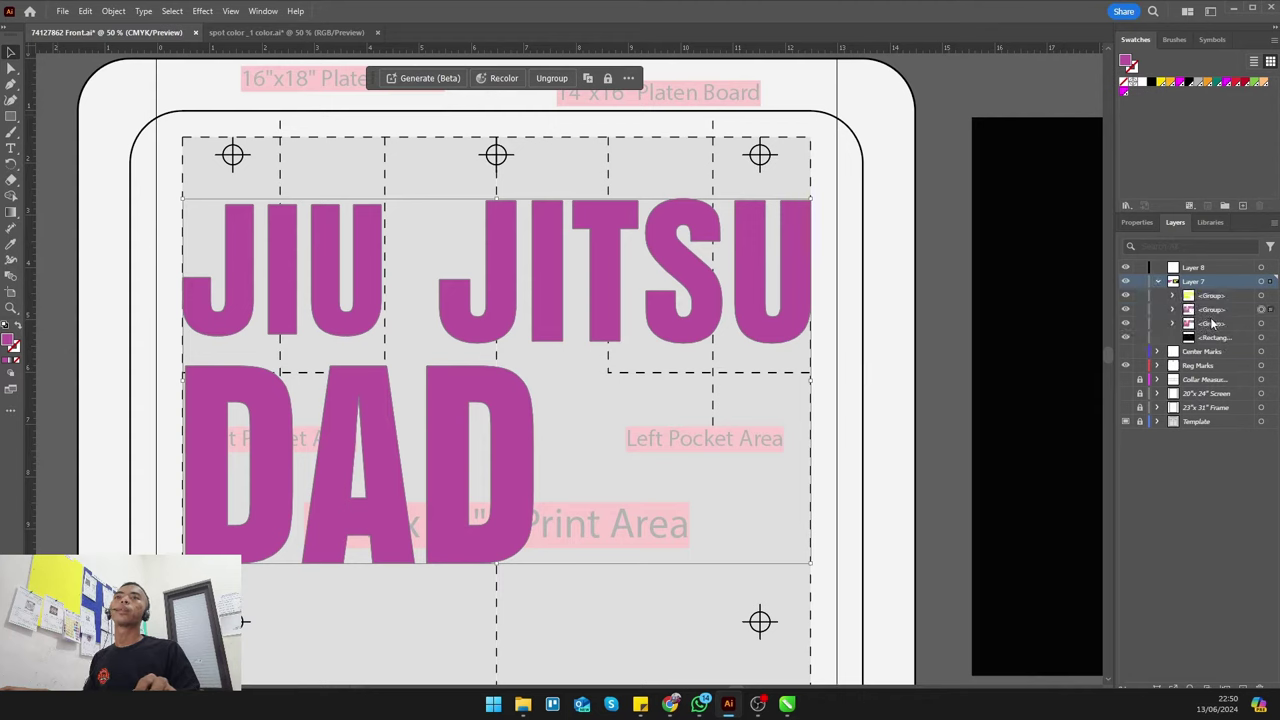
left_click_drag(1212, 323, 1190, 270)
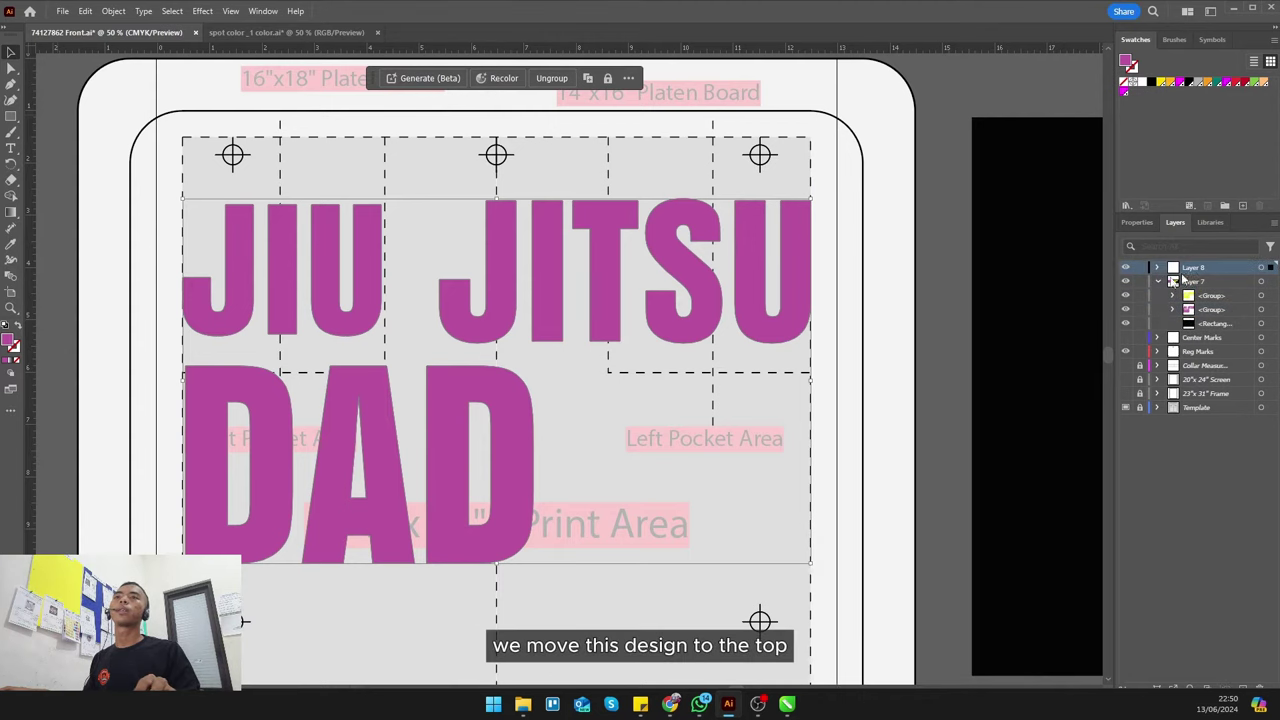
left_click(1157, 282)
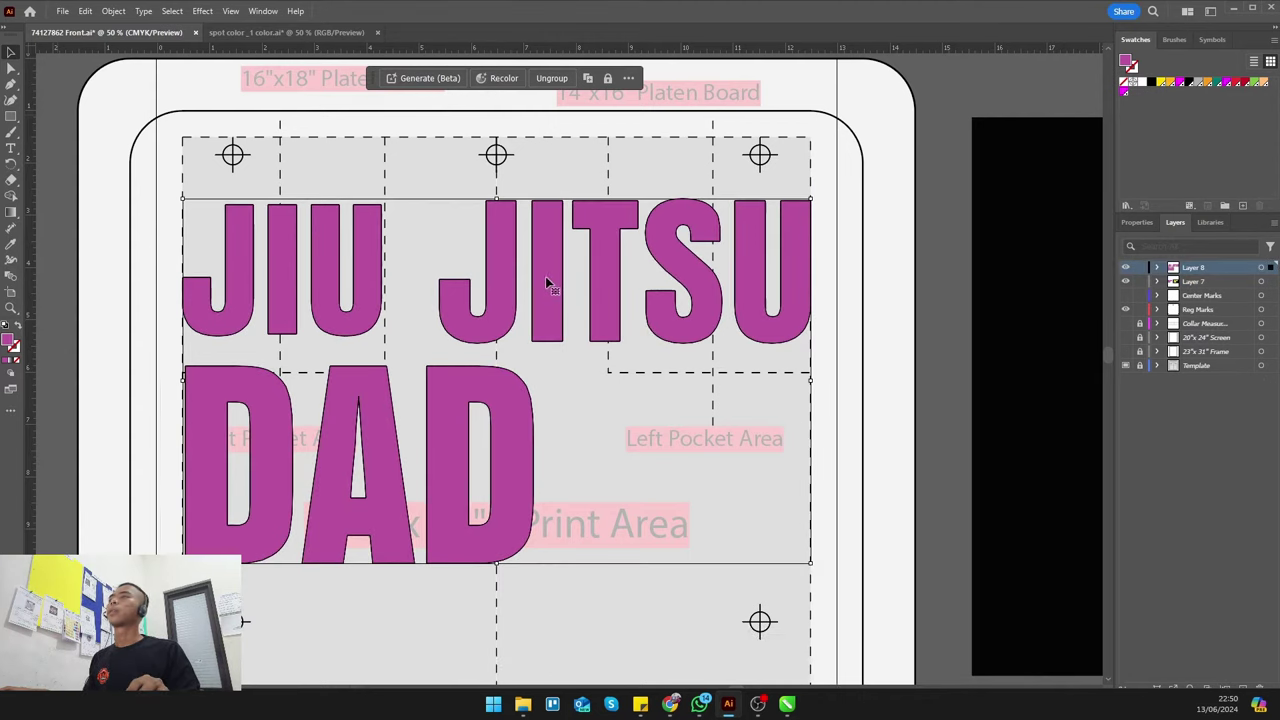
- Fill the top JIU JITSU DAD copy with bright yellow
double_click(10, 342)
left_click_drag(655, 378, 660, 404)
left_click_drag(625, 322, 633, 265)
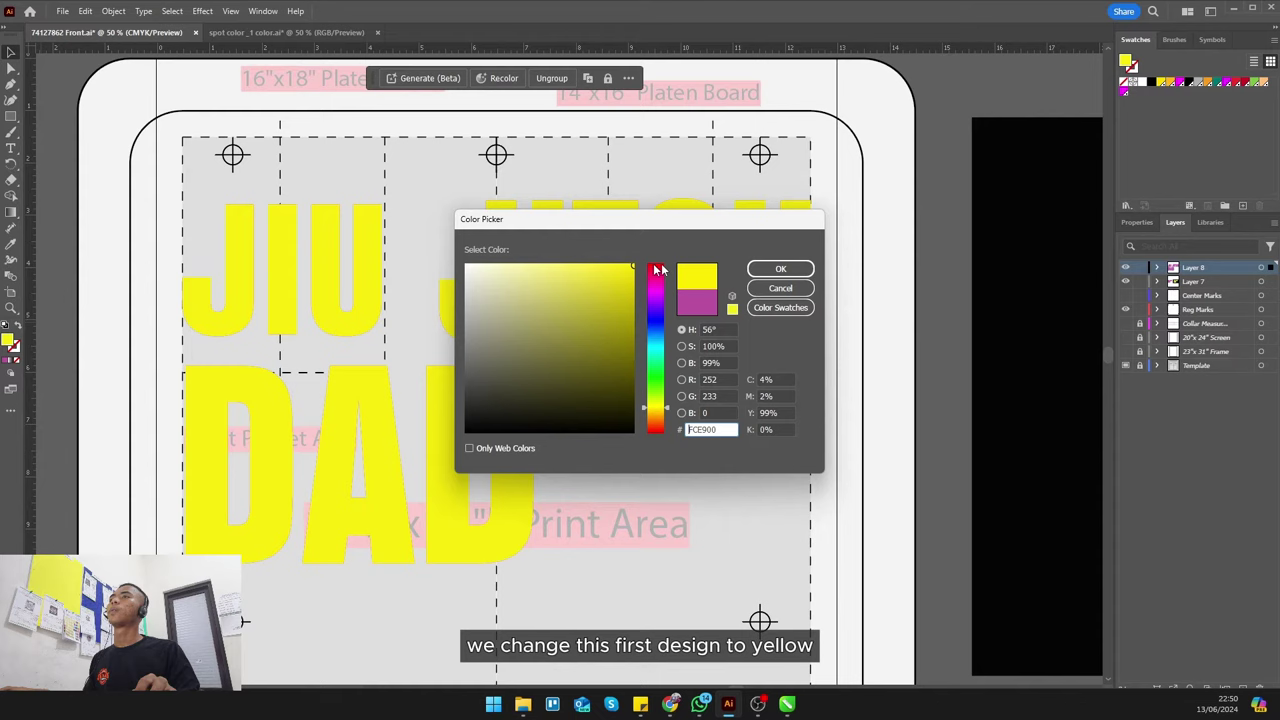
left_click(780, 269)
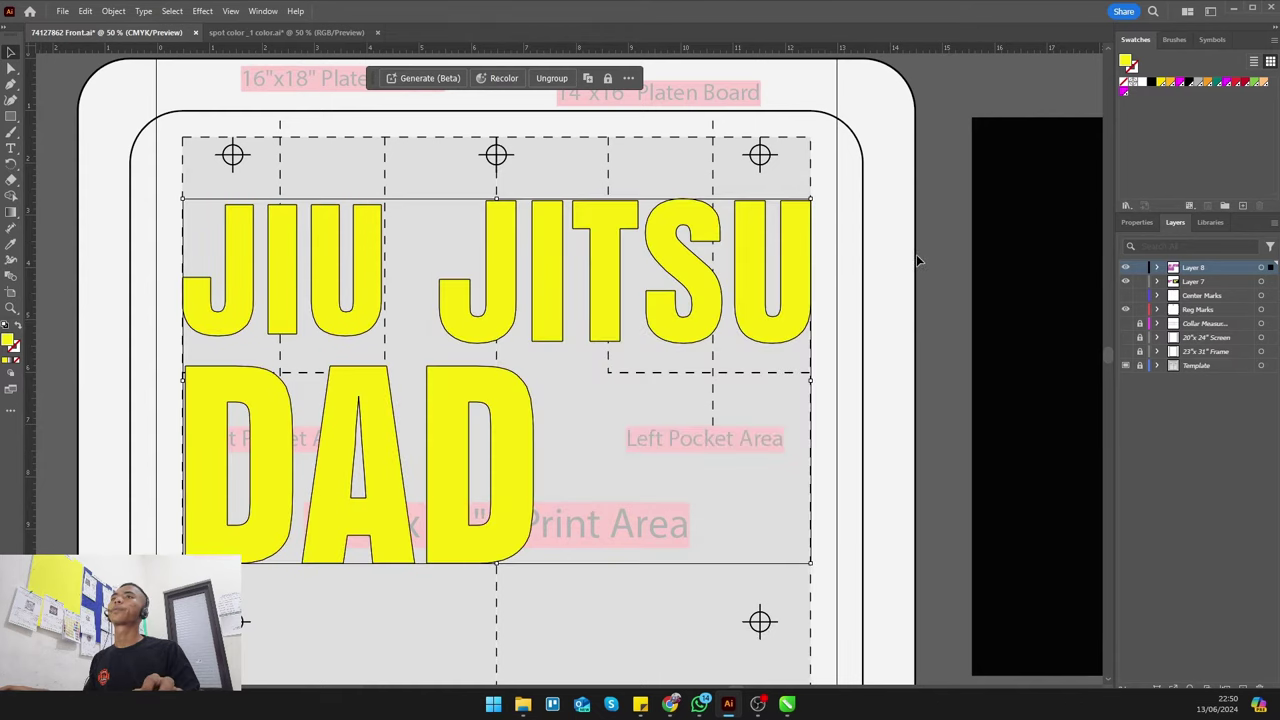
- Rename Layer 8 to Yellow and Layer 7 to Underbase, leaving Yellow hidden
double_click(1193, 268)
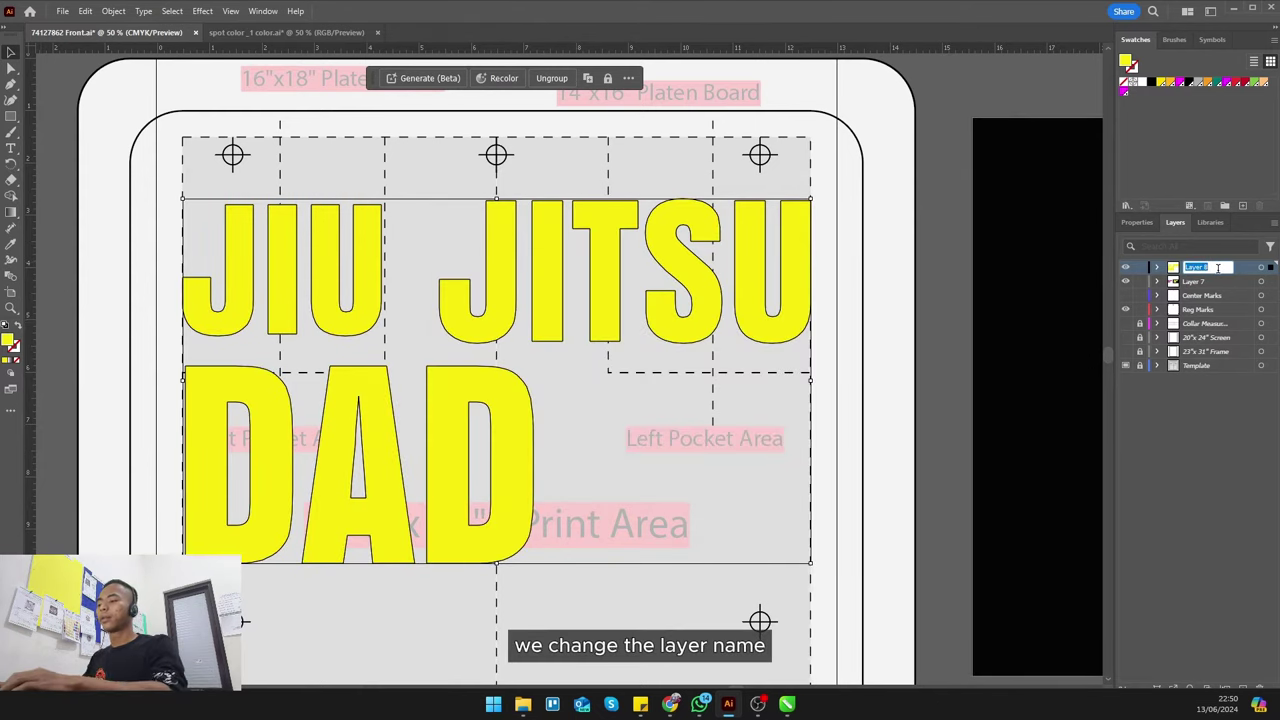
type("Yellow")
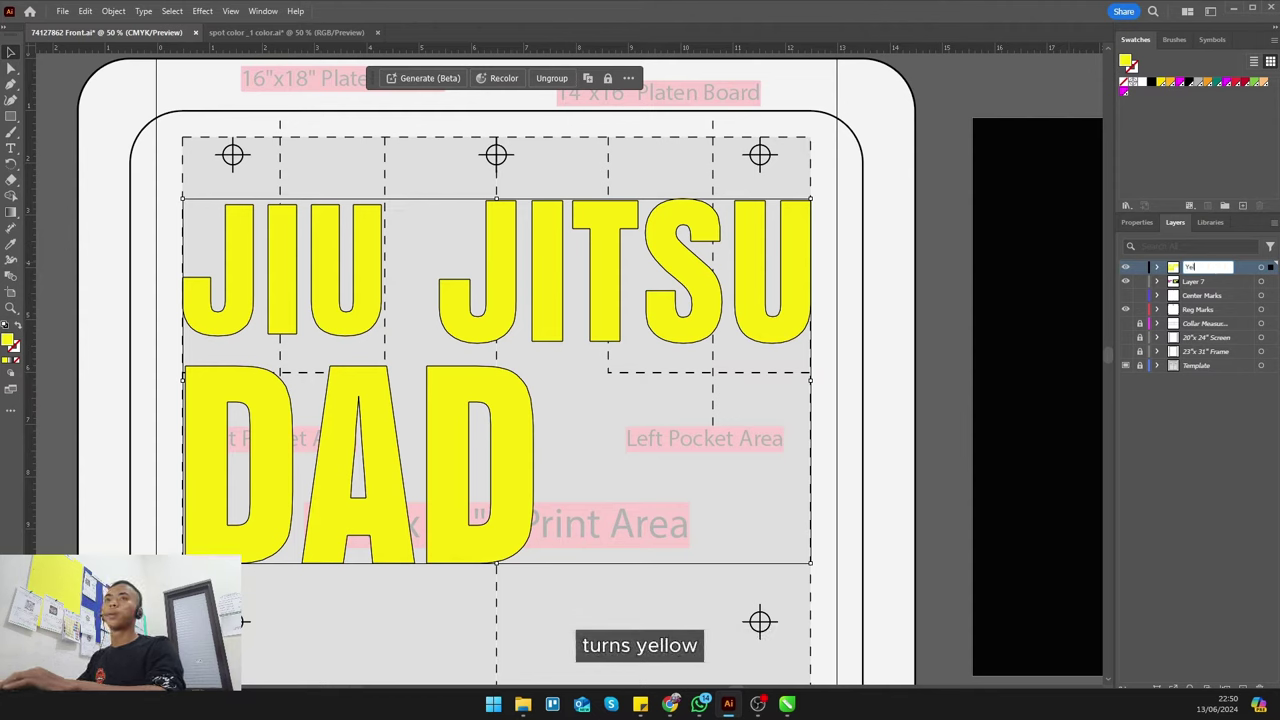
key("Return")
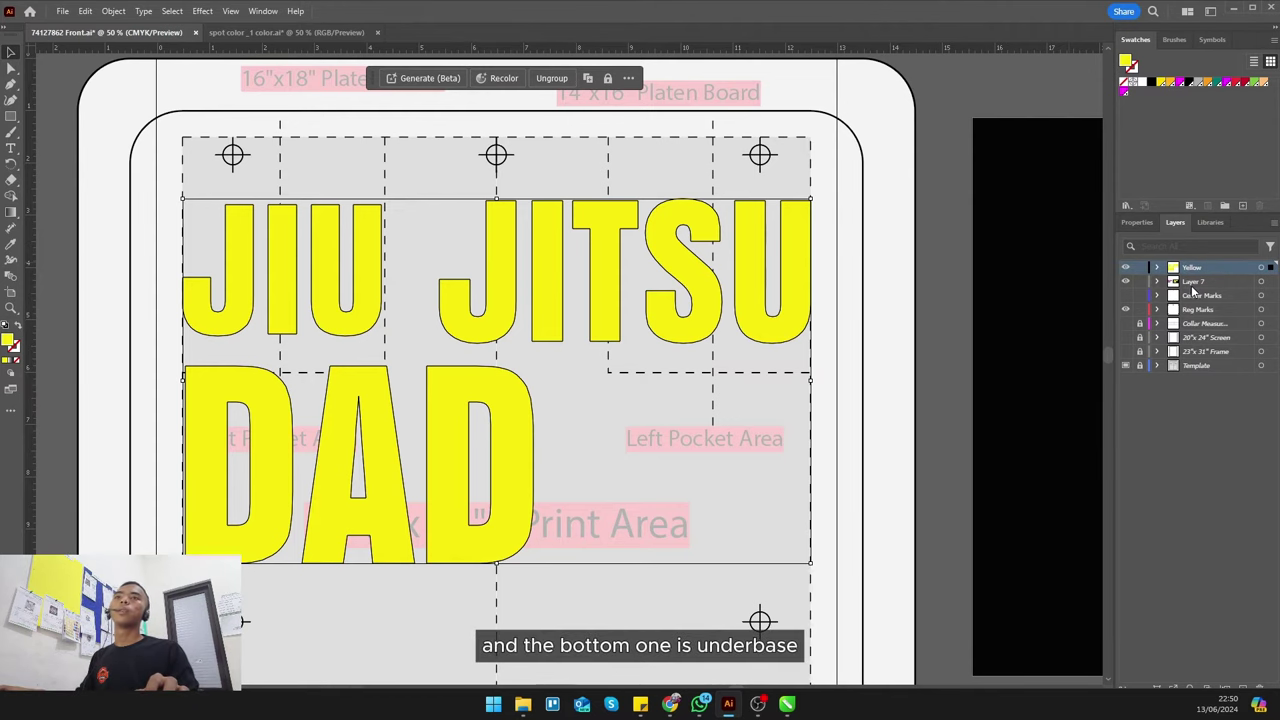
double_click(1192, 283)
type("Under")
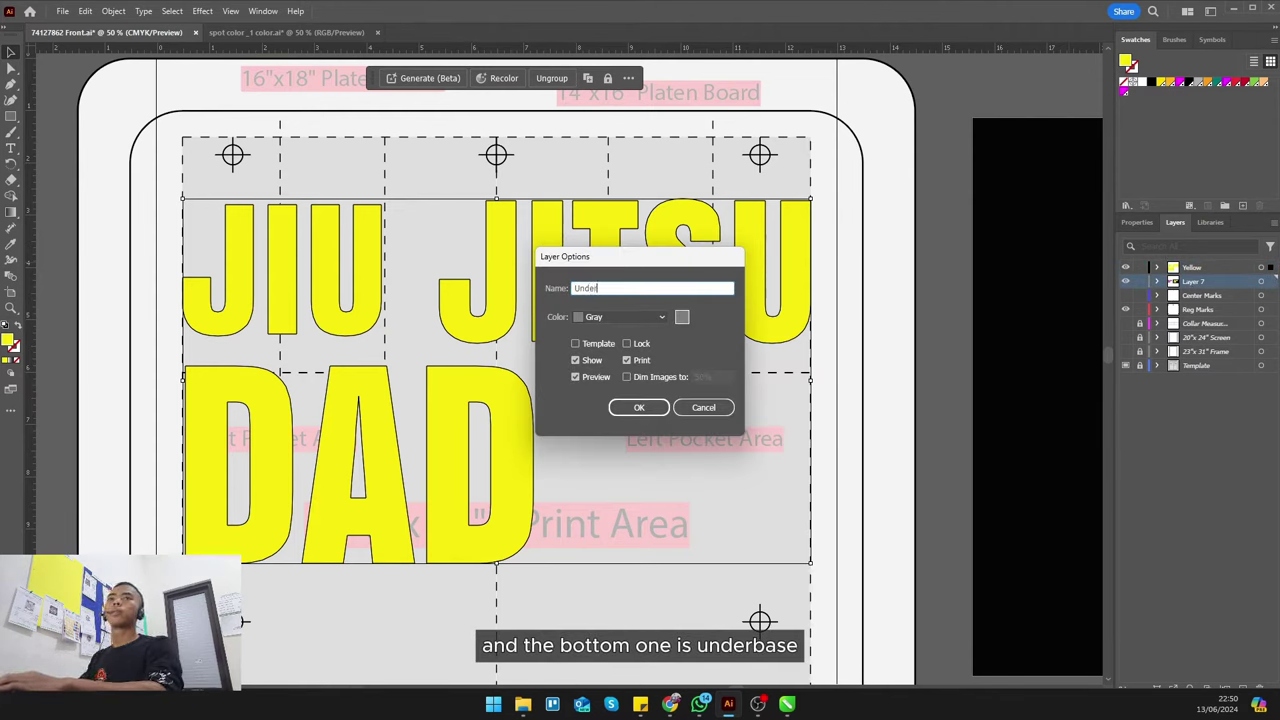
type("base")
key("Return")
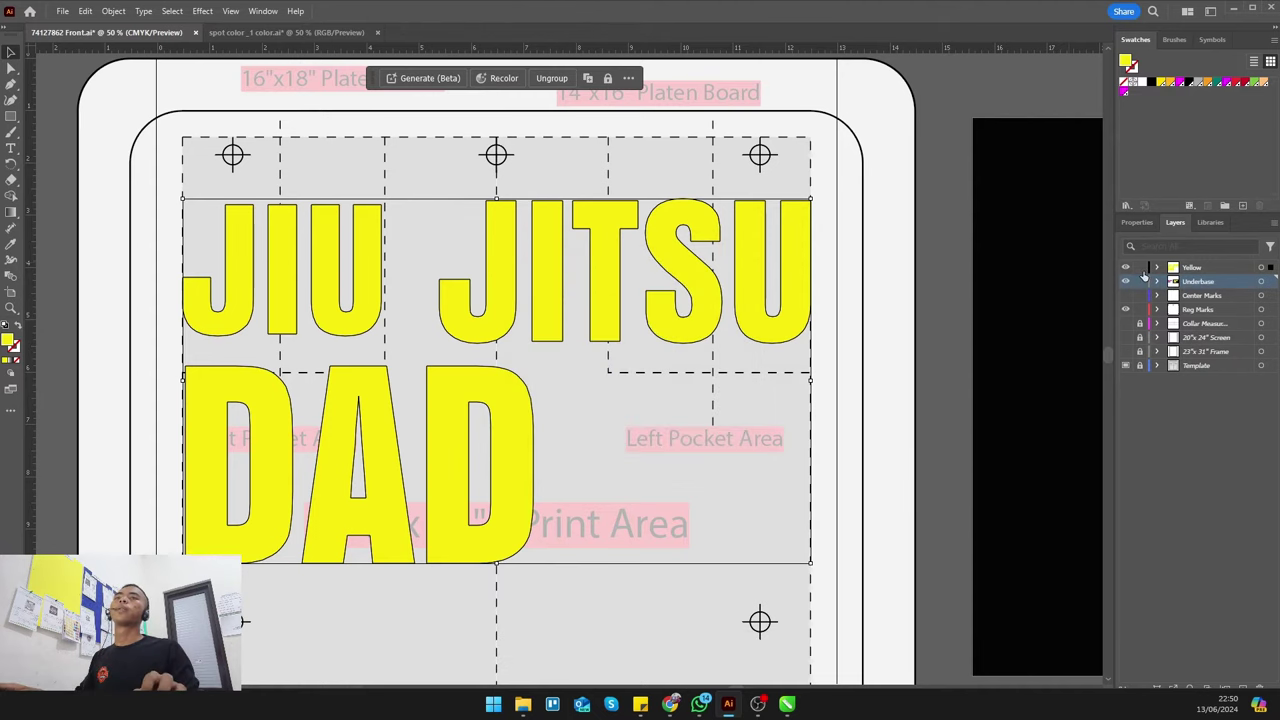
left_click(1125, 282)
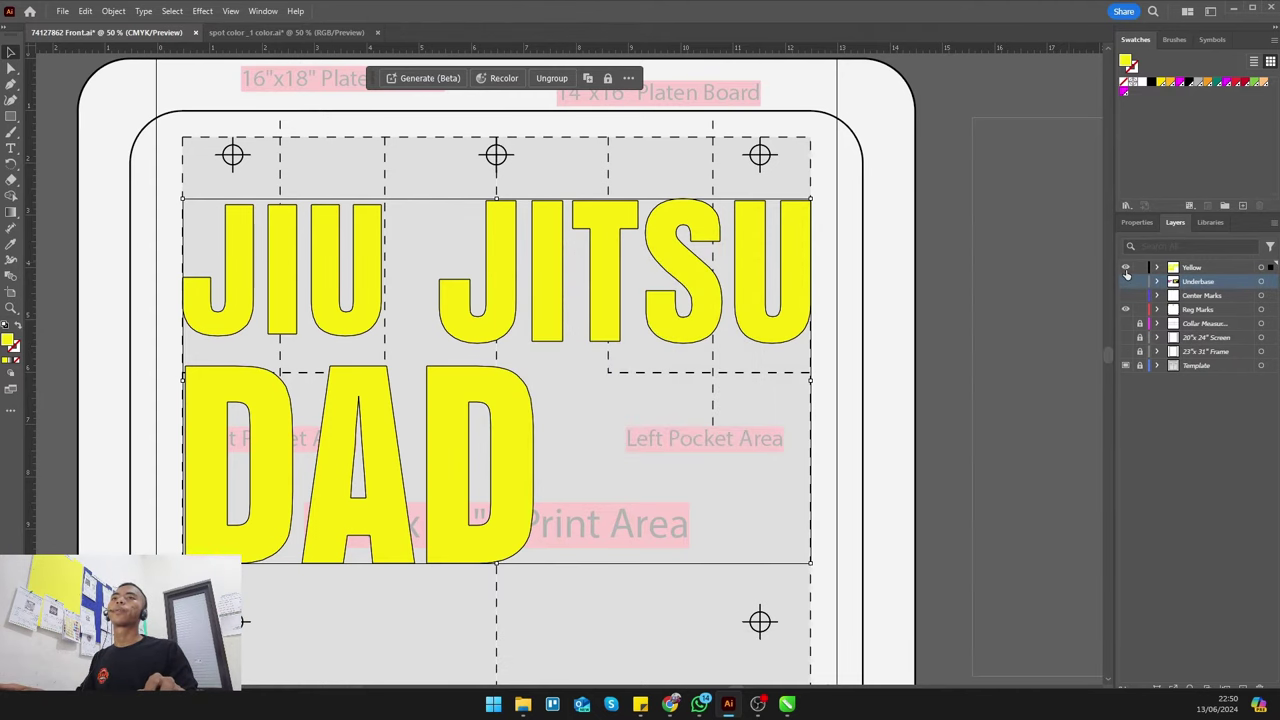
left_click(1125, 268)
left_click(1125, 282)
- Zoom in and toggle the Yellow layer against the magenta underbase, ending with Yellow visible
scroll(721, 281, "down", 2)
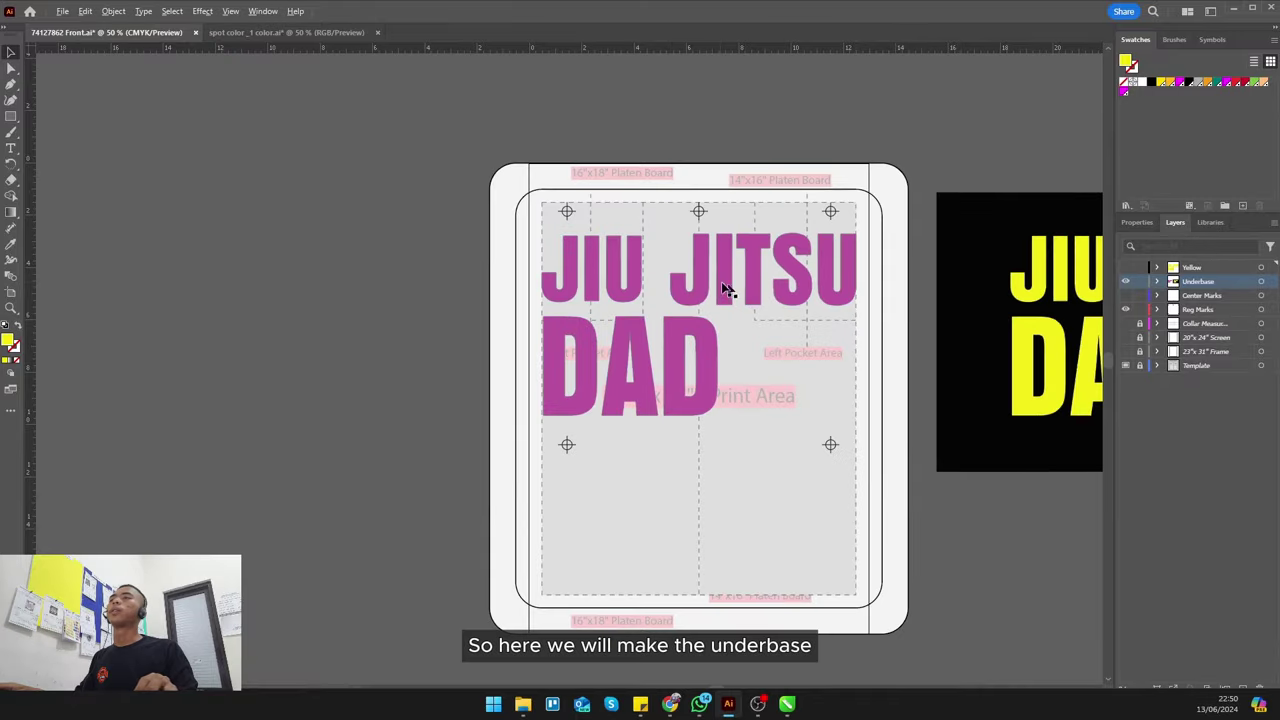
scroll(721, 281, "up", 1)
scroll(748, 289, "up", 1)
scroll(480, 289, "up", 1)
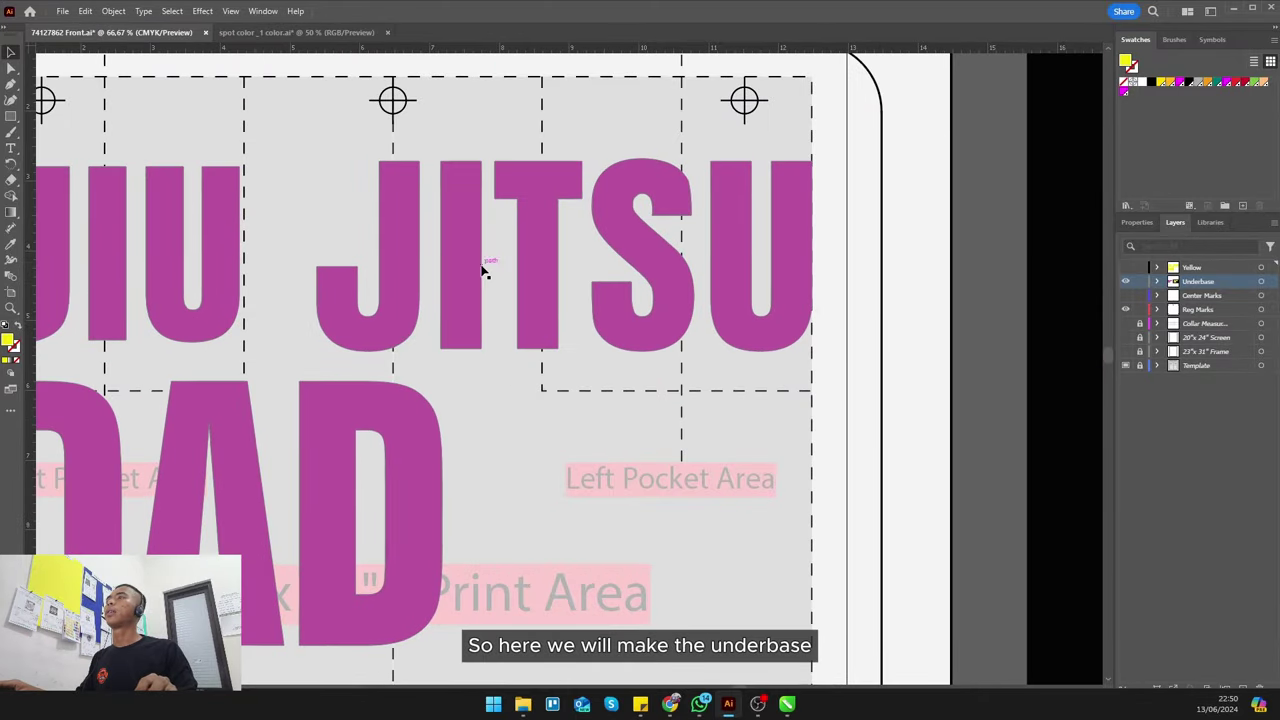
left_click(484, 270)
scroll(466, 263, "down", 2)
scroll(325, 282, "up", 2)
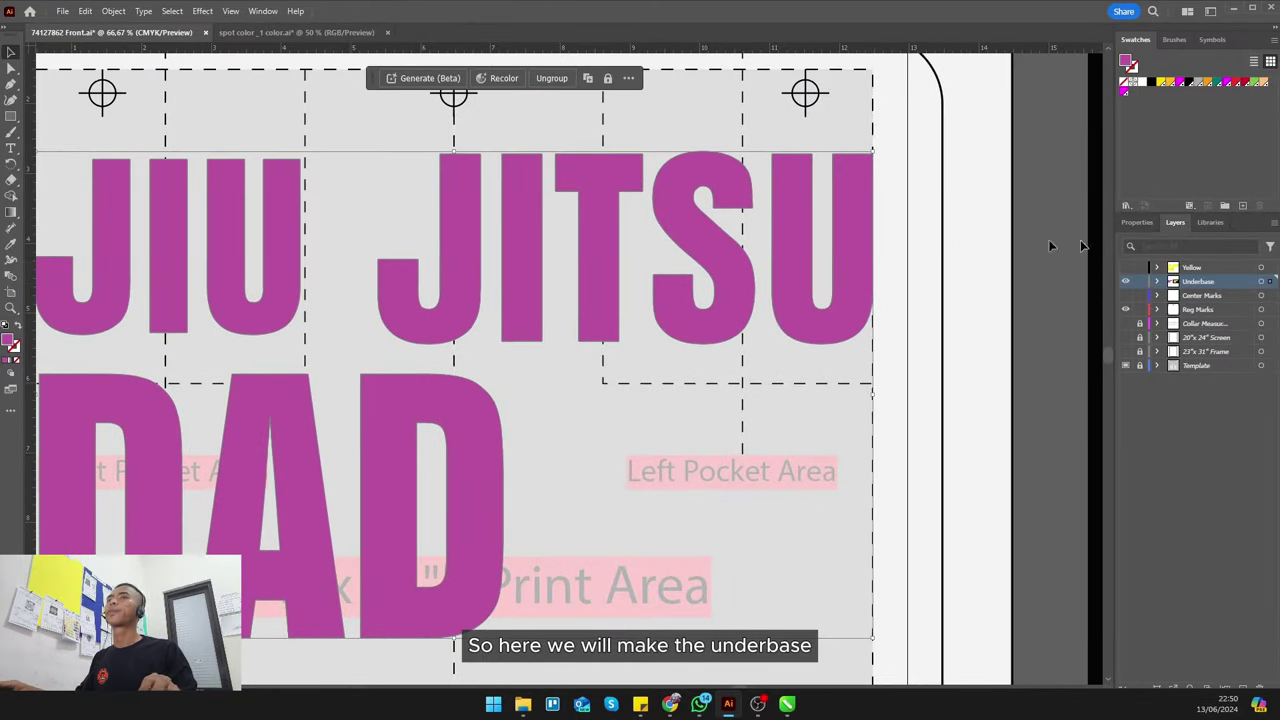
left_click(1125, 268)
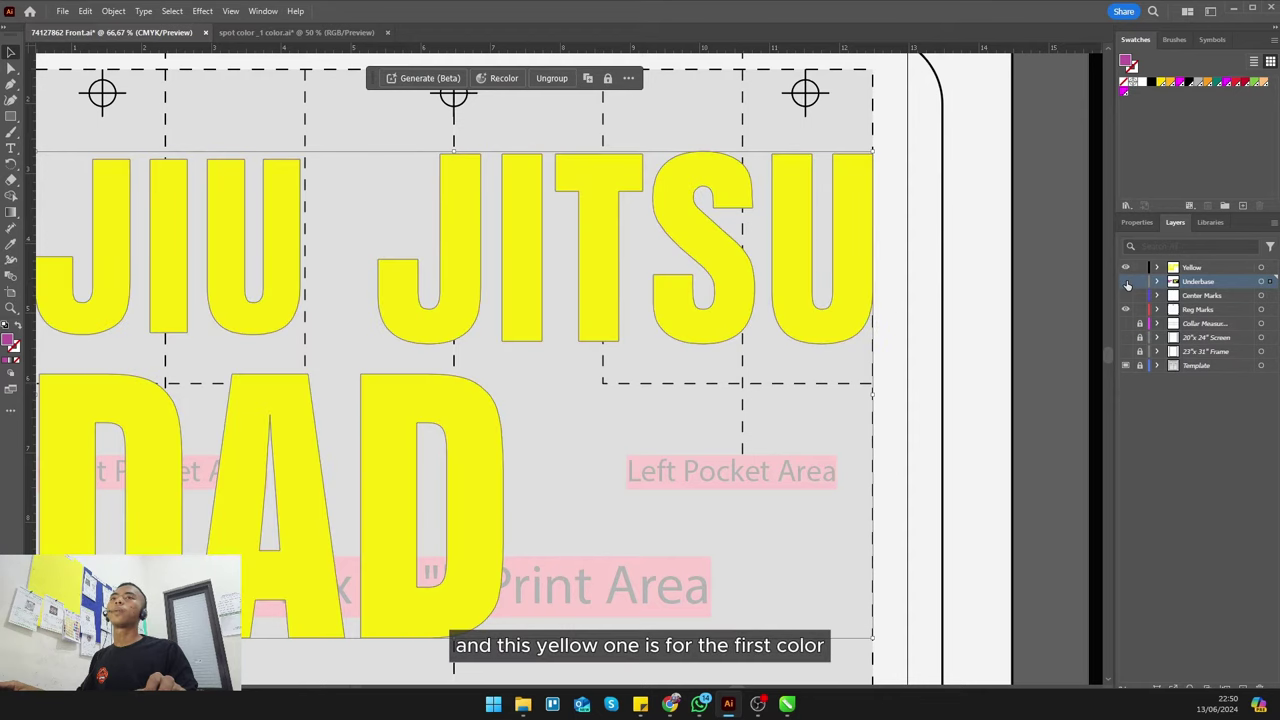
left_click(1126, 284)
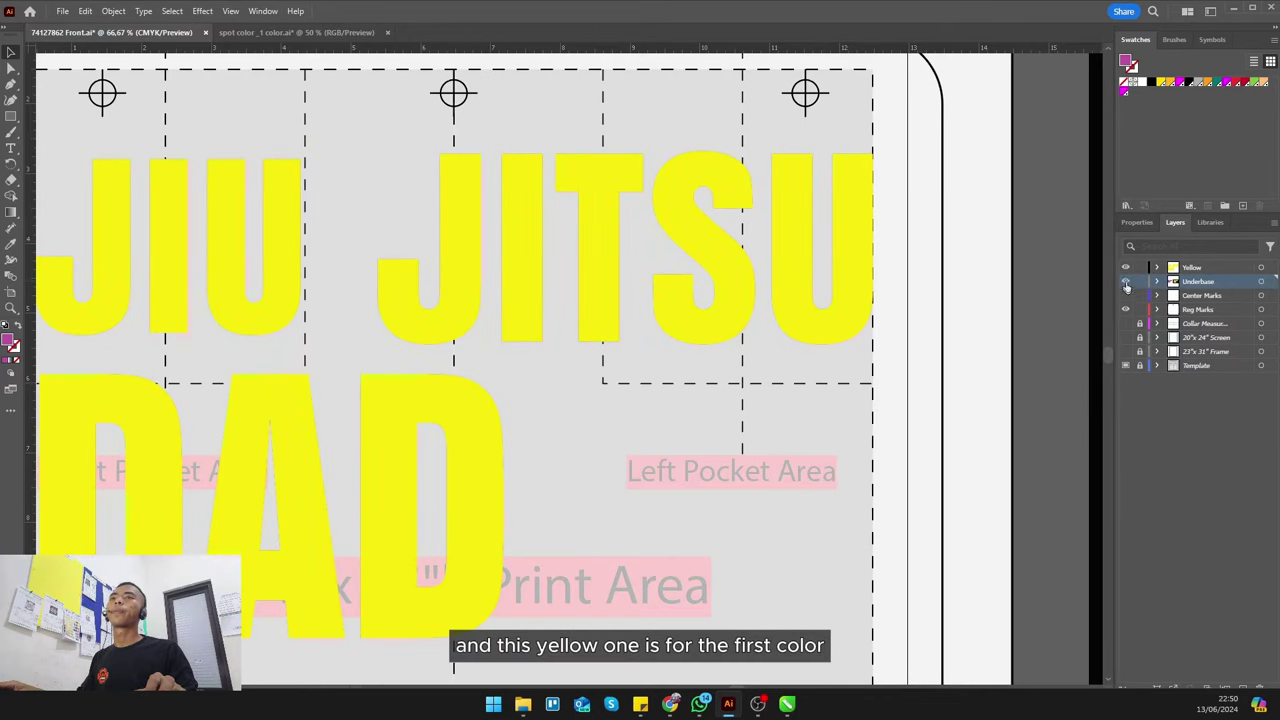
left_click(1126, 268)
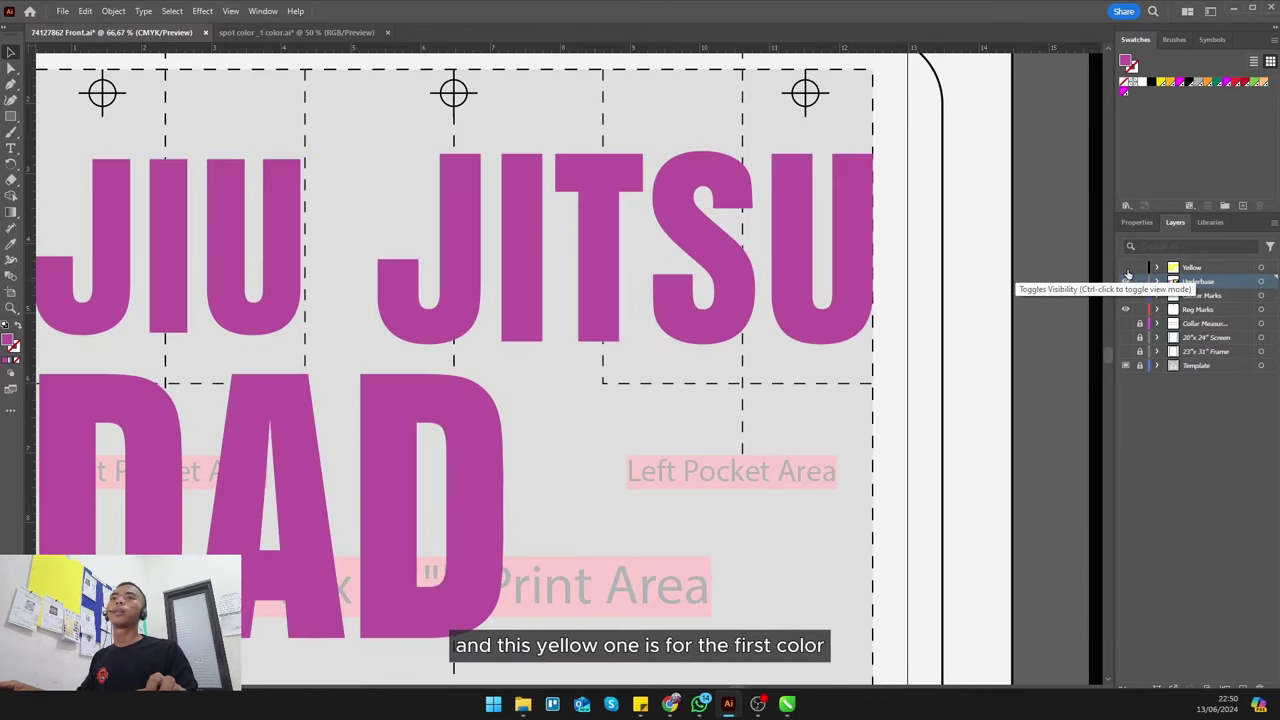
left_click(1126, 268)
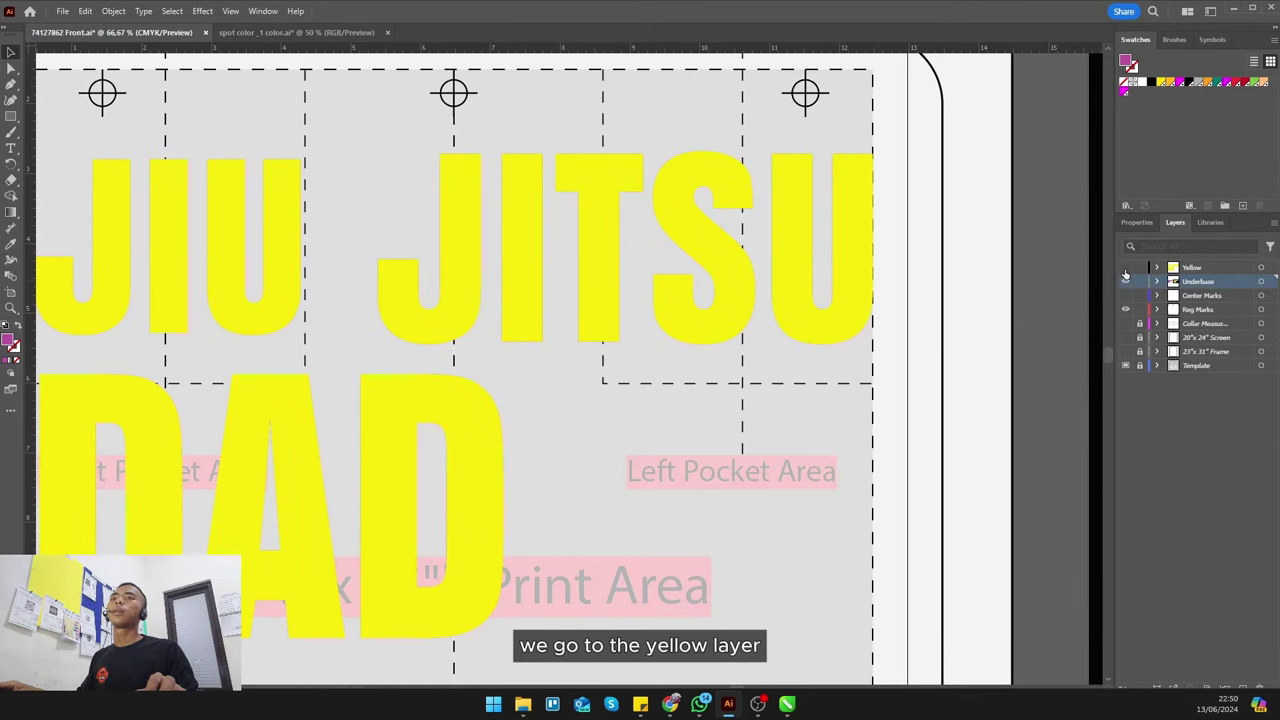
left_click(1126, 268)
left_click(1126, 268)
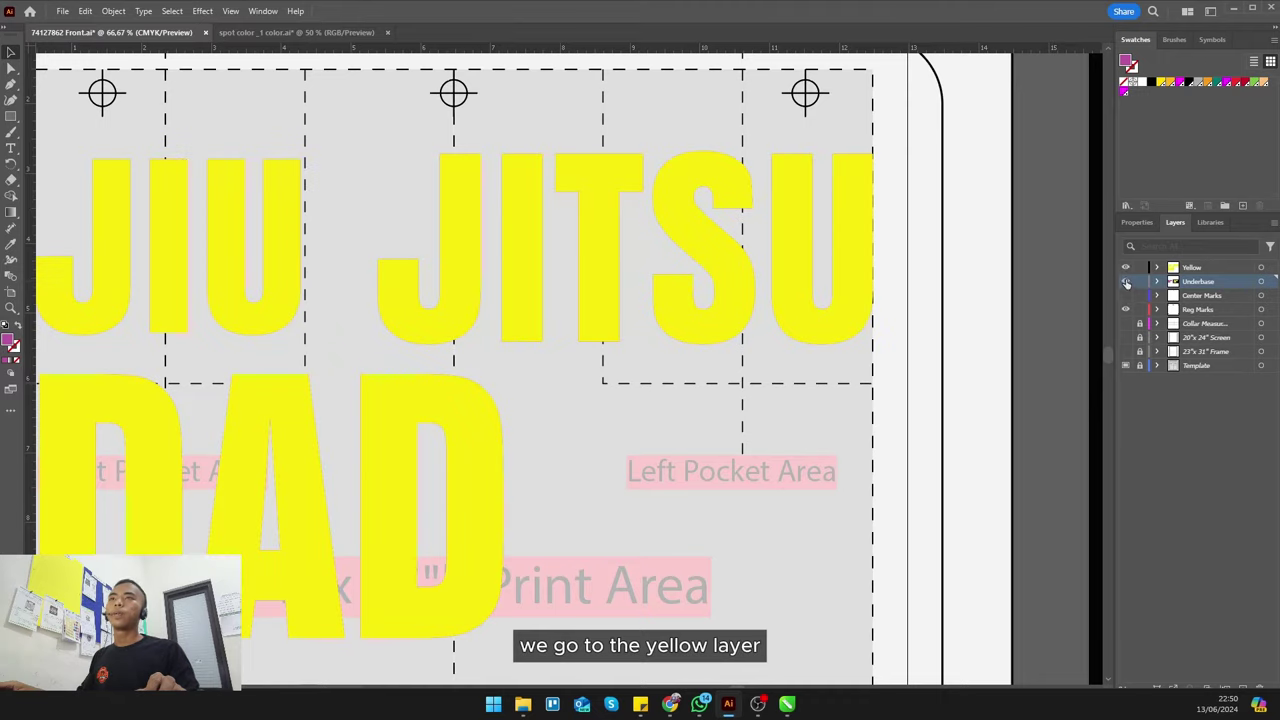
scroll(677, 286, "down", 2)
- Give the selected yellow JIU JITSU DAD lettering a 0.75 pt black stroke aligned to center
left_click(466, 280)
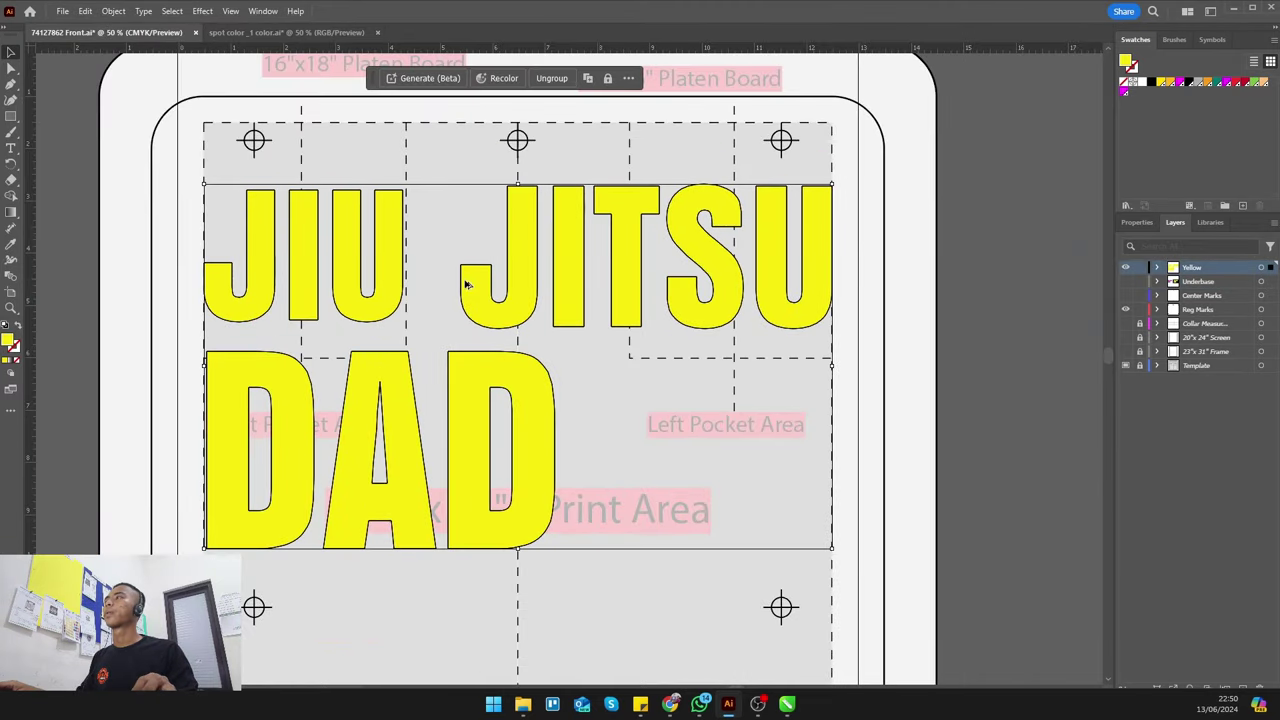
scroll(700, 247, "up", 3)
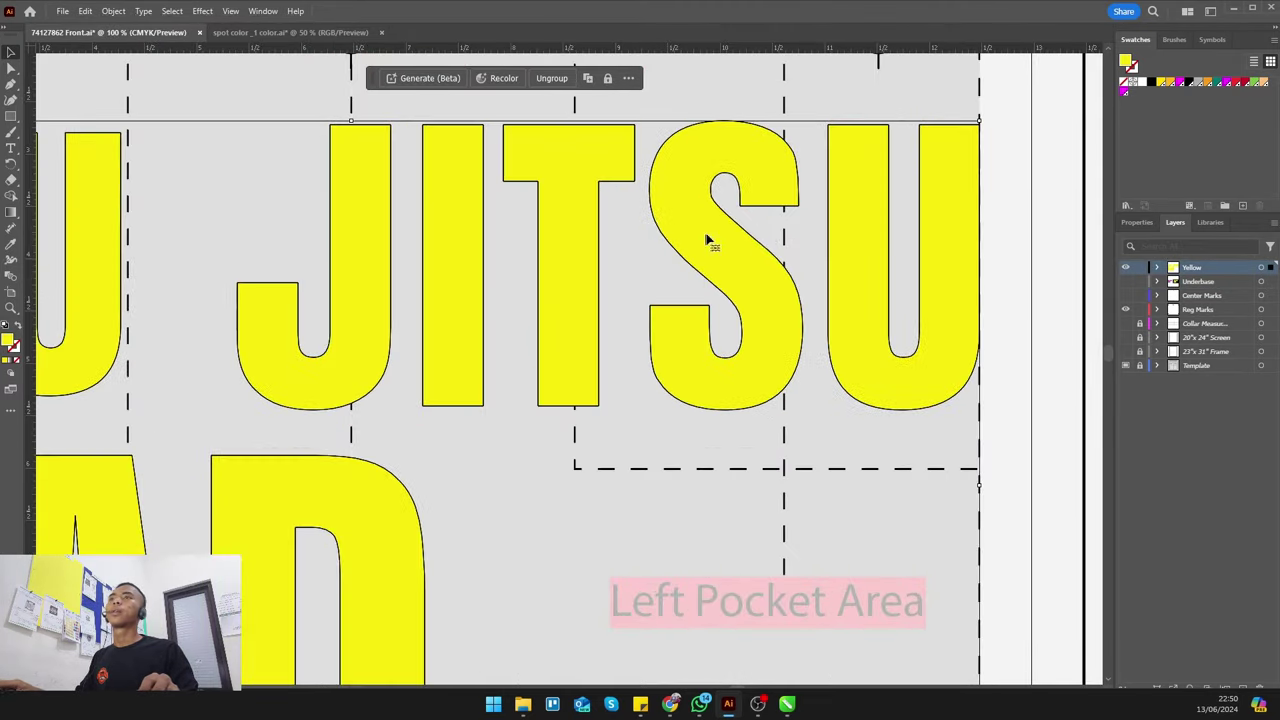
scroll(770, 232, "down", 2)
scroll(805, 227, "up", 3)
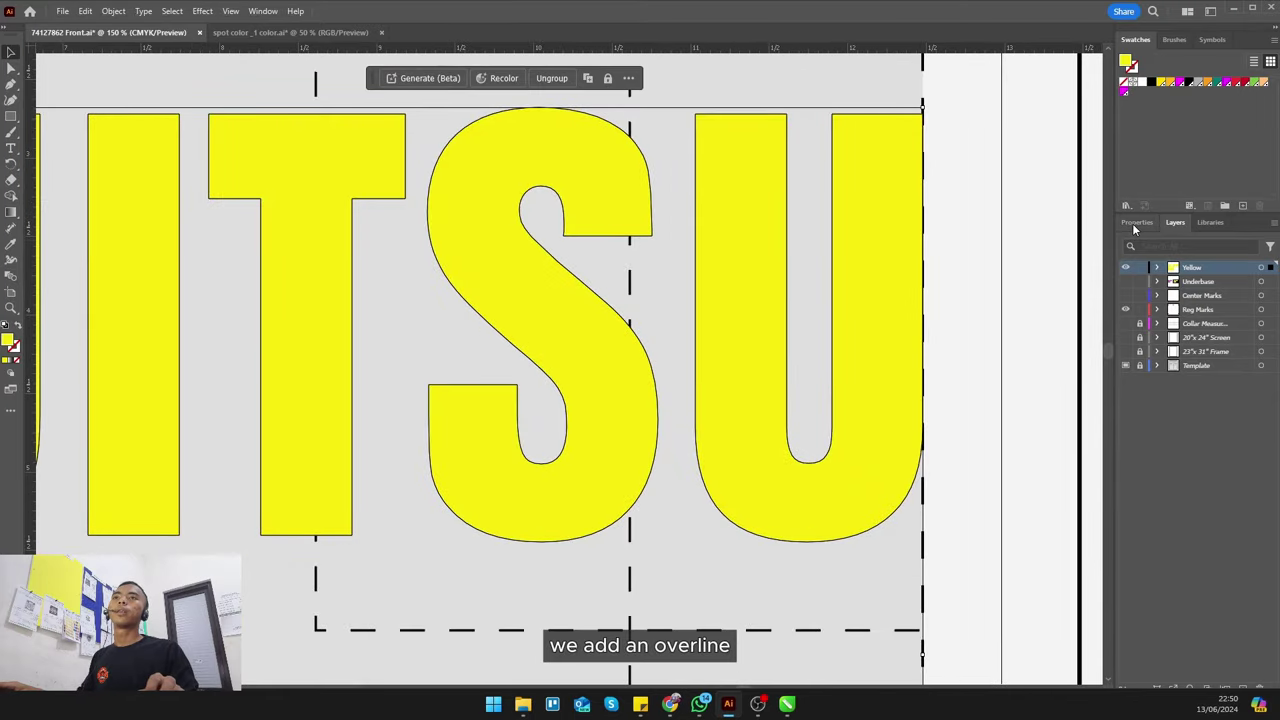
scroll(930, 160, "up", 2)
scroll(850, 130, "up", 2)
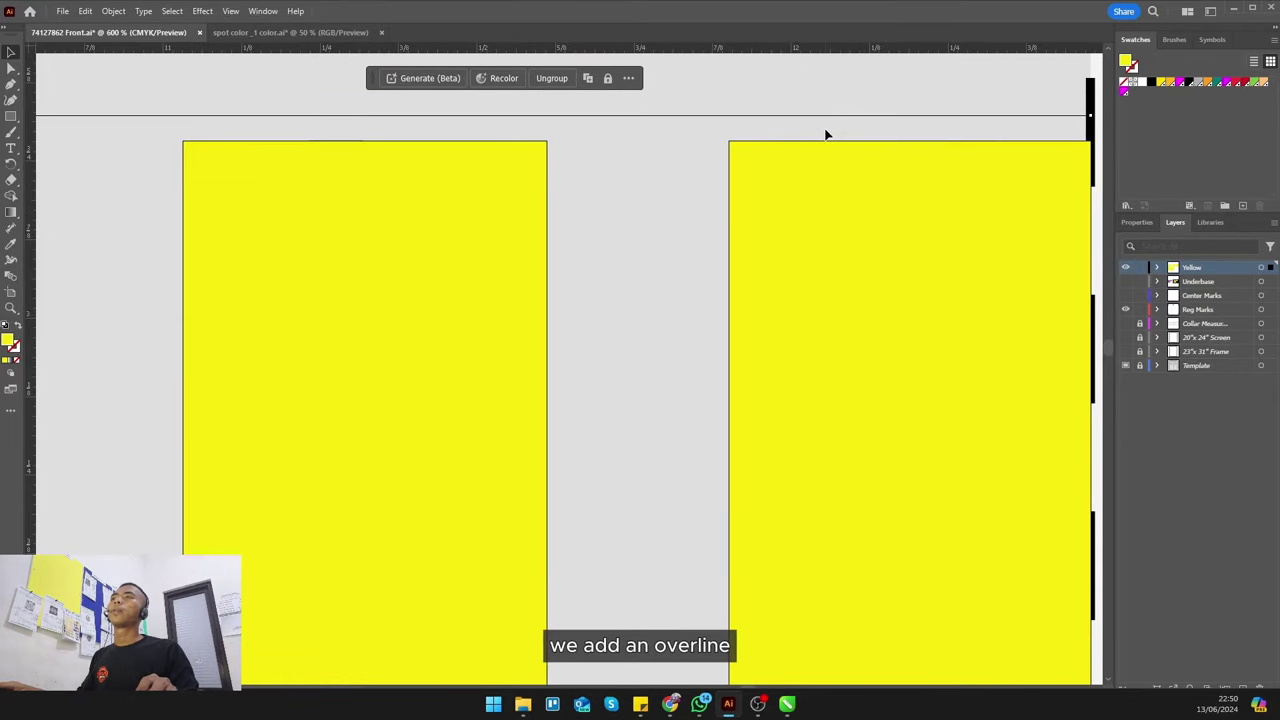
left_click(1145, 222)
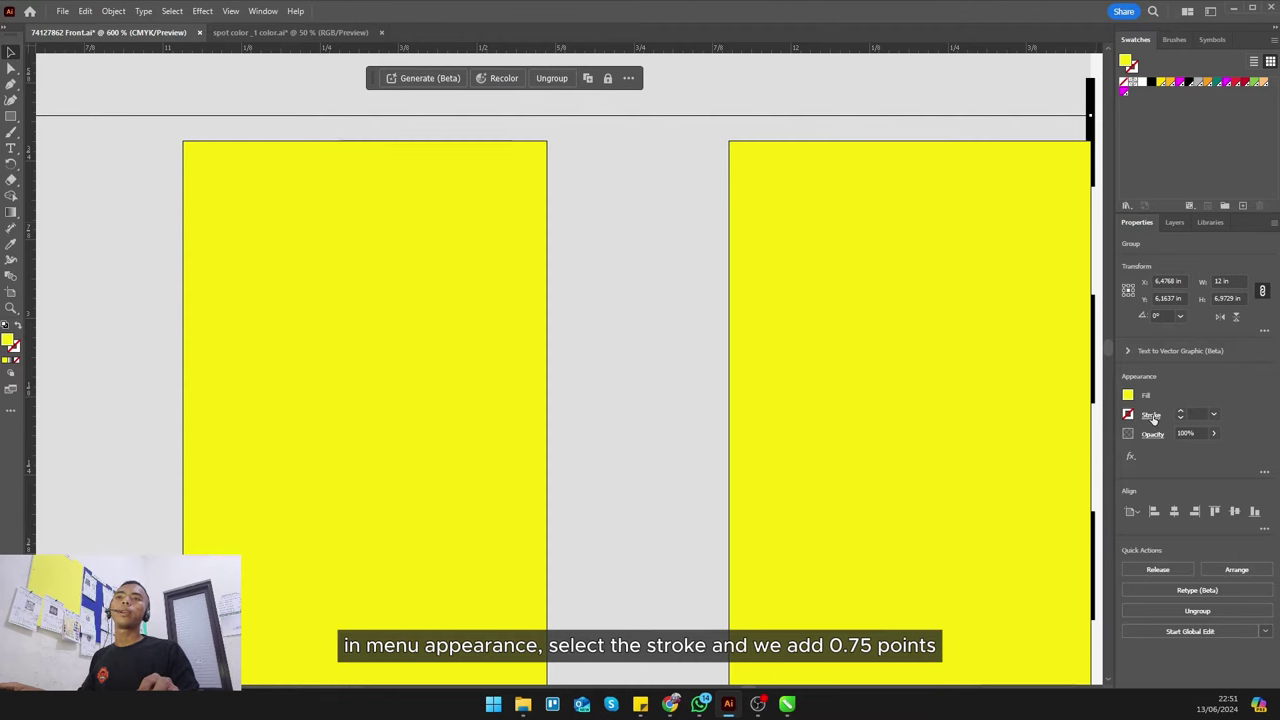
left_click(1214, 415)
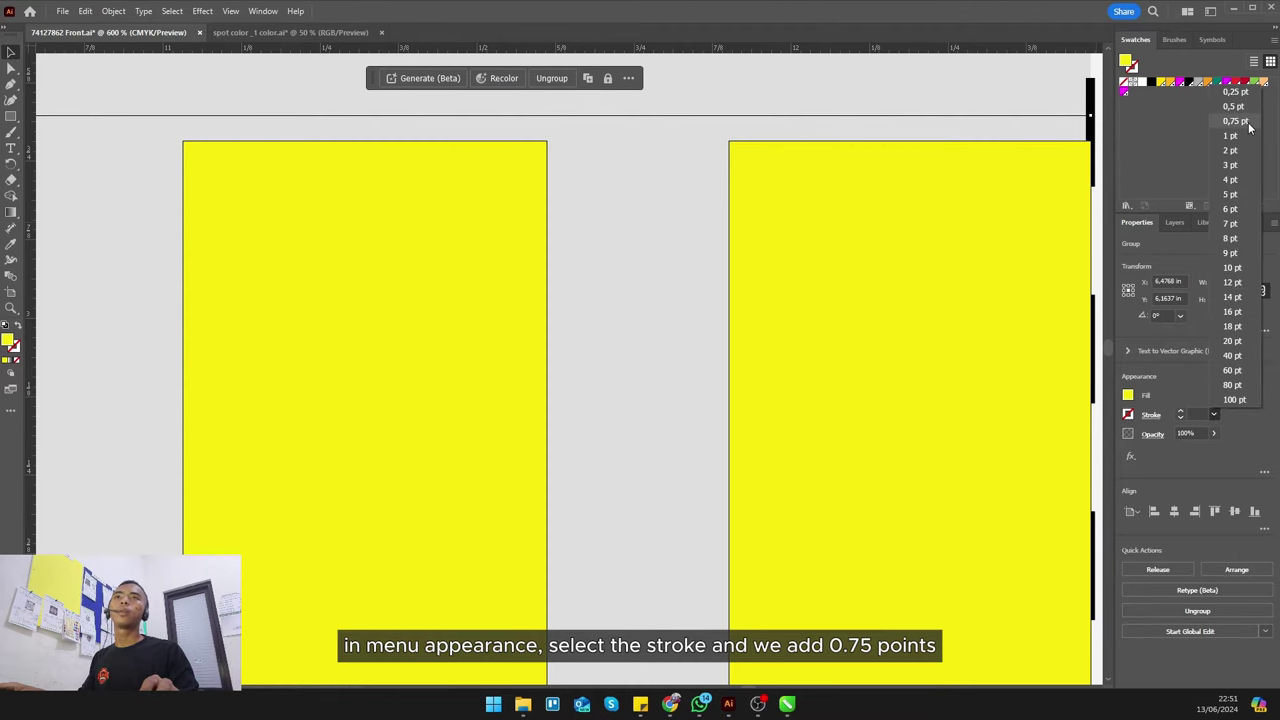
left_click(1236, 121)
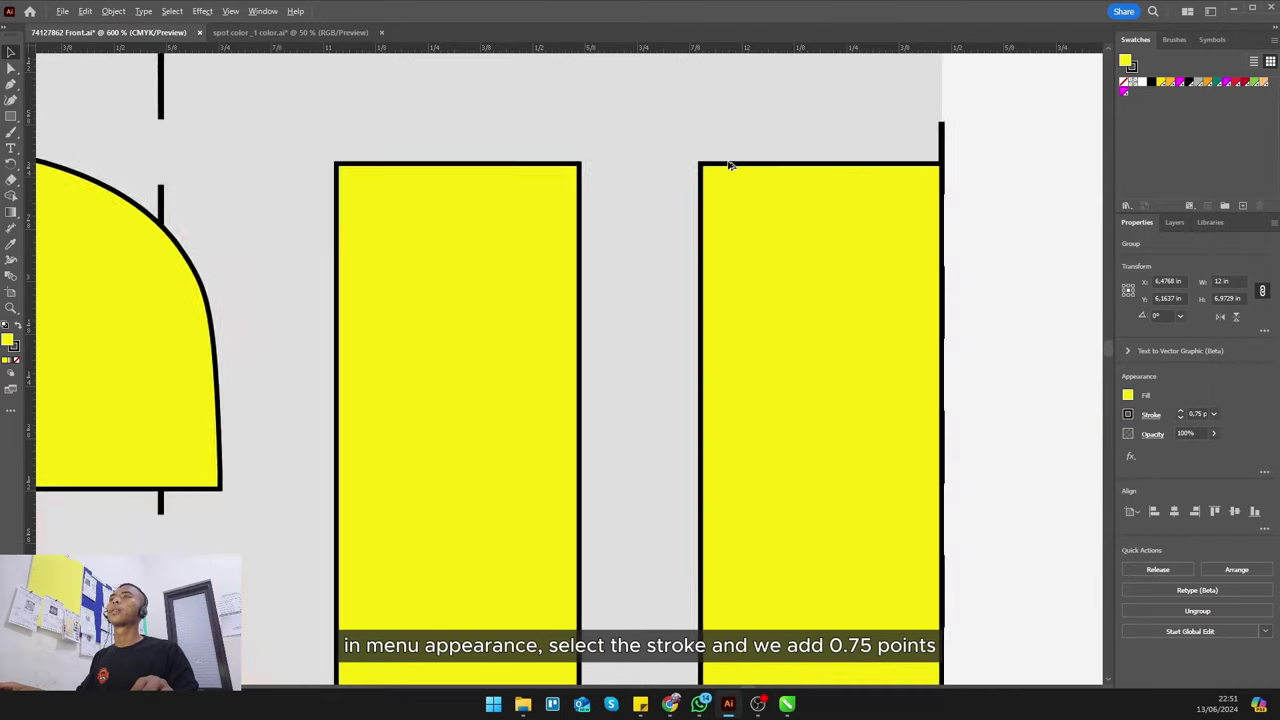
left_click(1150, 415)
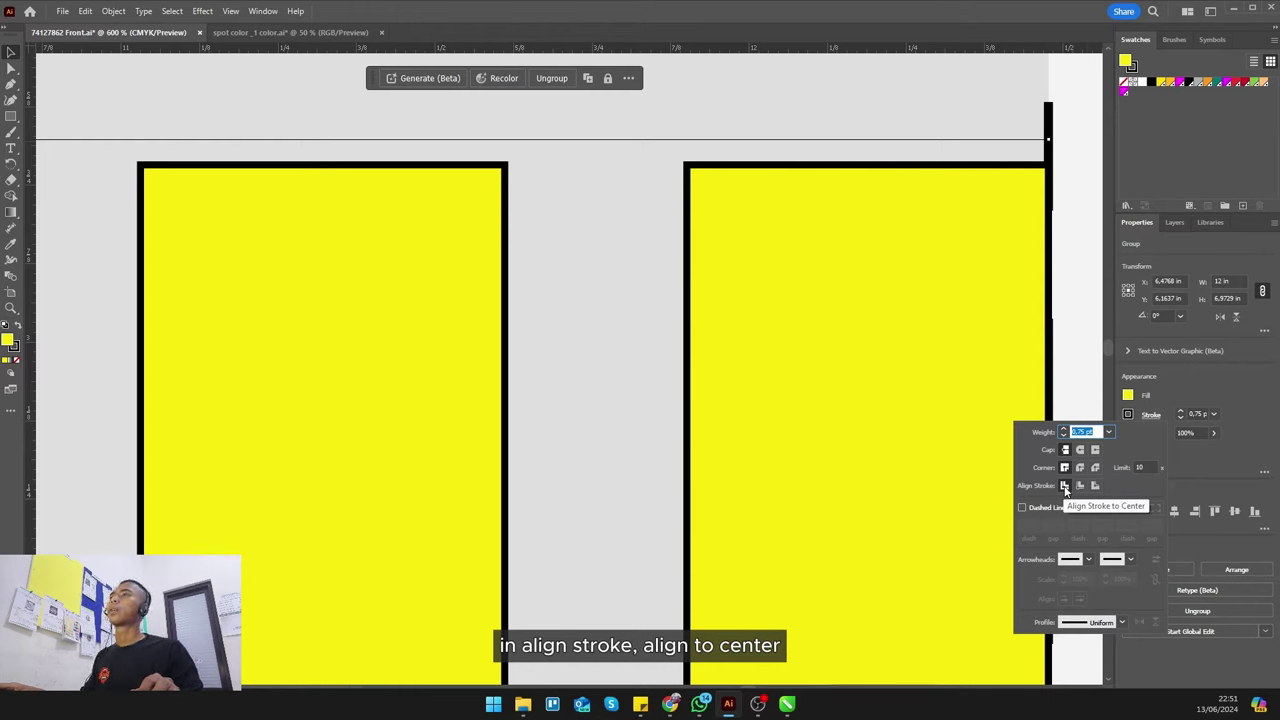
left_click(605, 340)
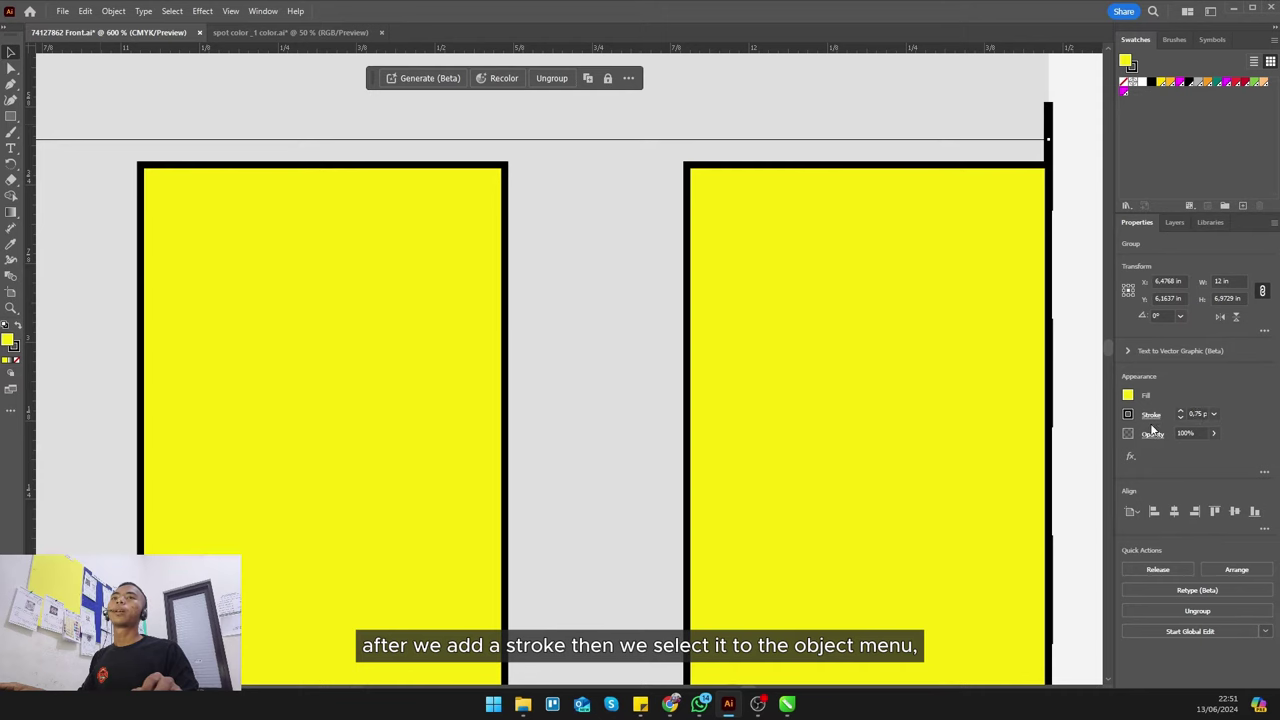
- Expand the lettering's fill and 0.75 pt stroke into solid shapes, then zoom in to check the outline
left_click(113, 11)
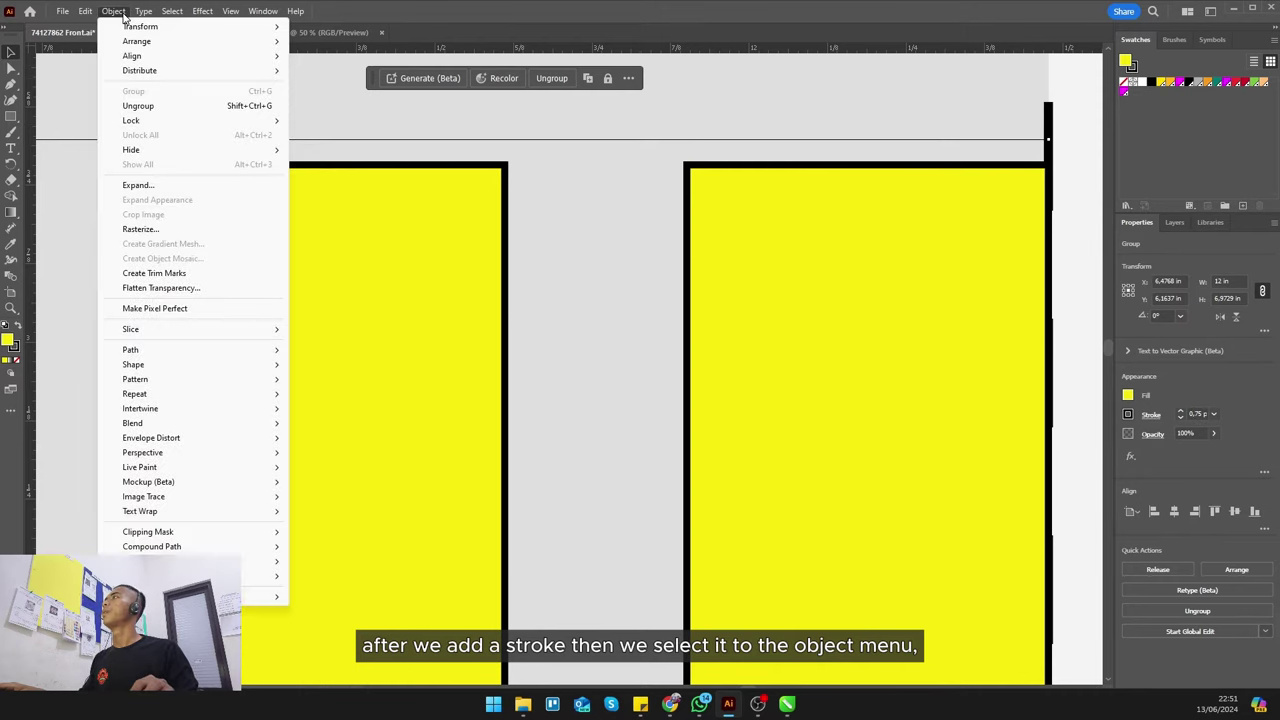
left_click(181, 188)
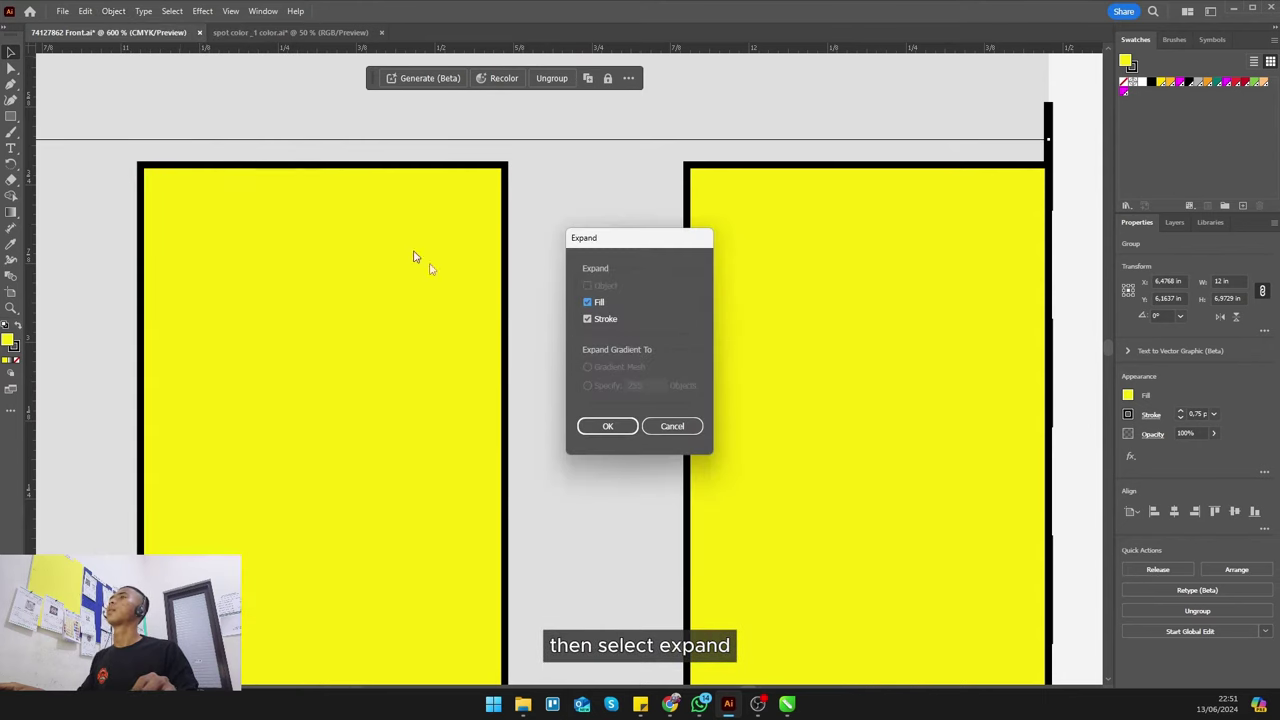
left_click(613, 428)
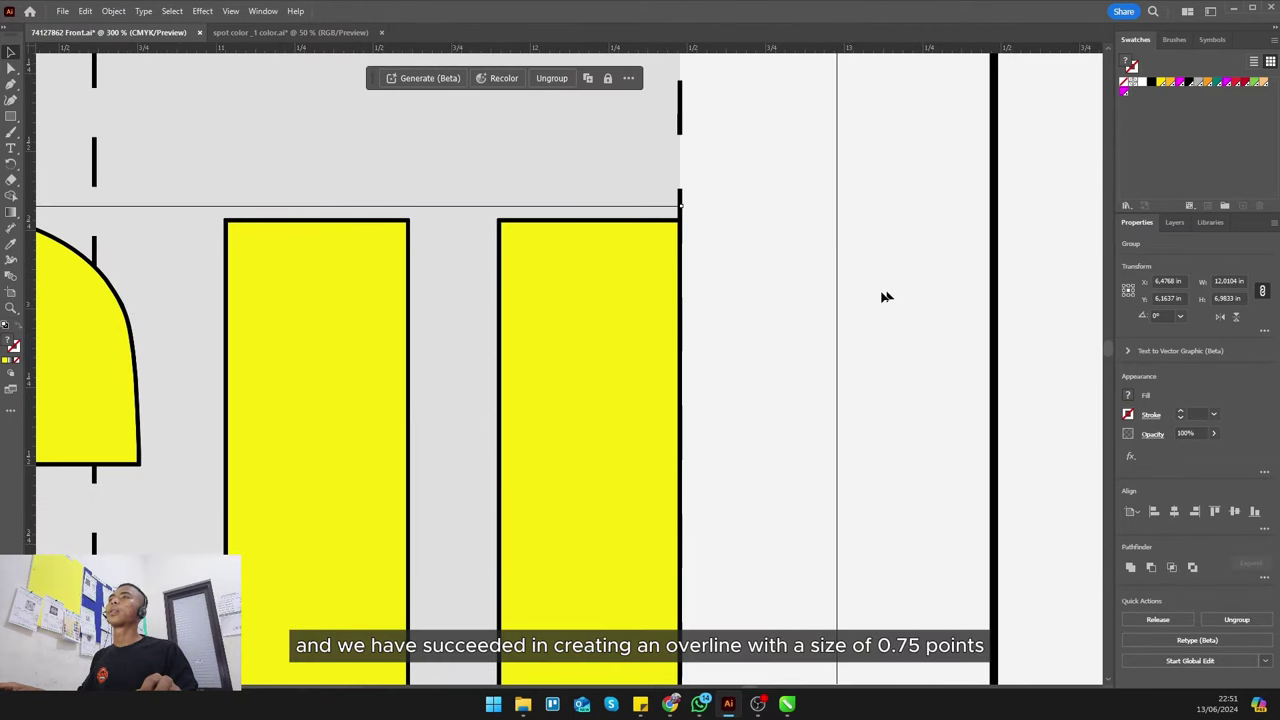
left_click(614, 206)
scroll(545, 225, "up", 5)
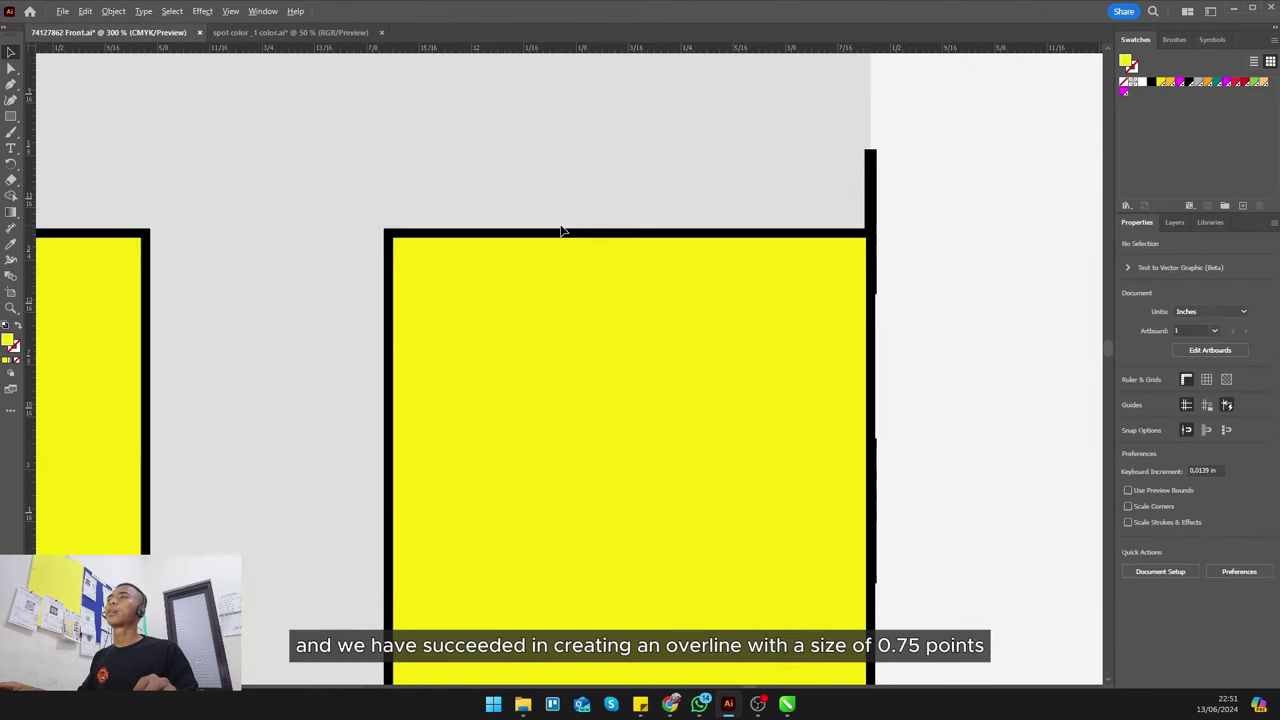
scroll(515, 242, "up", 2)
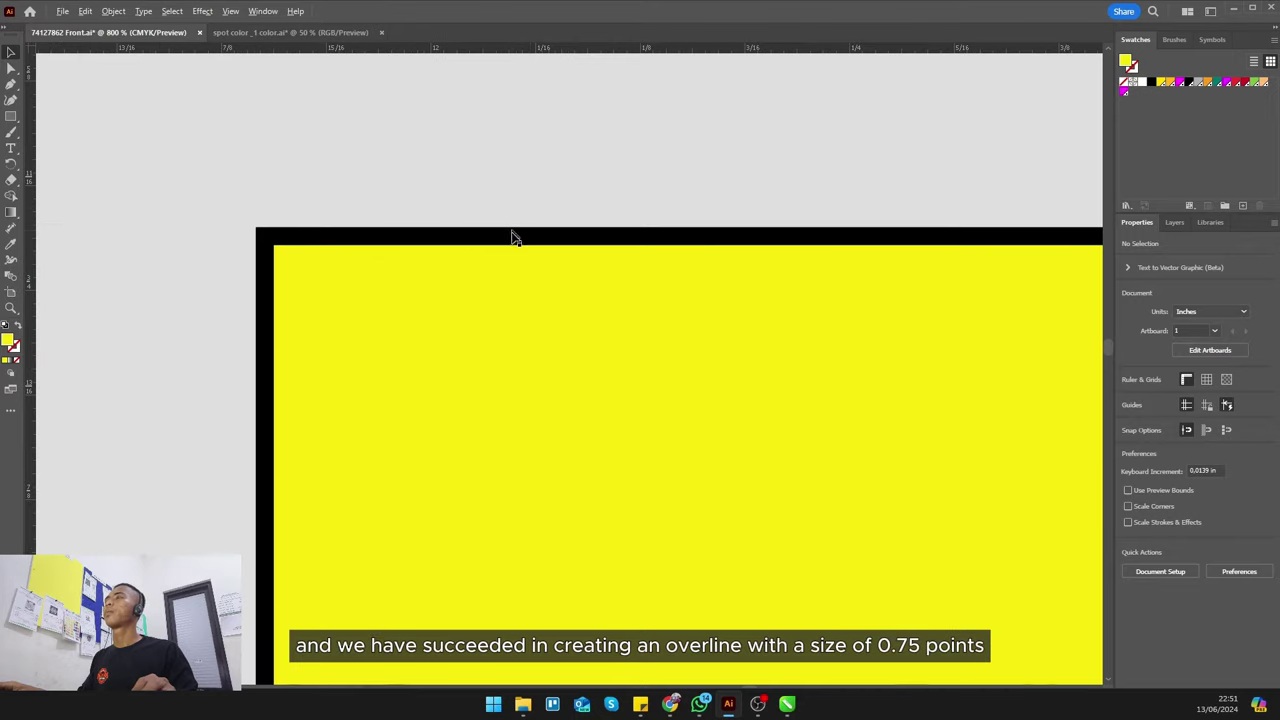
scroll(527, 244, "up", 1)
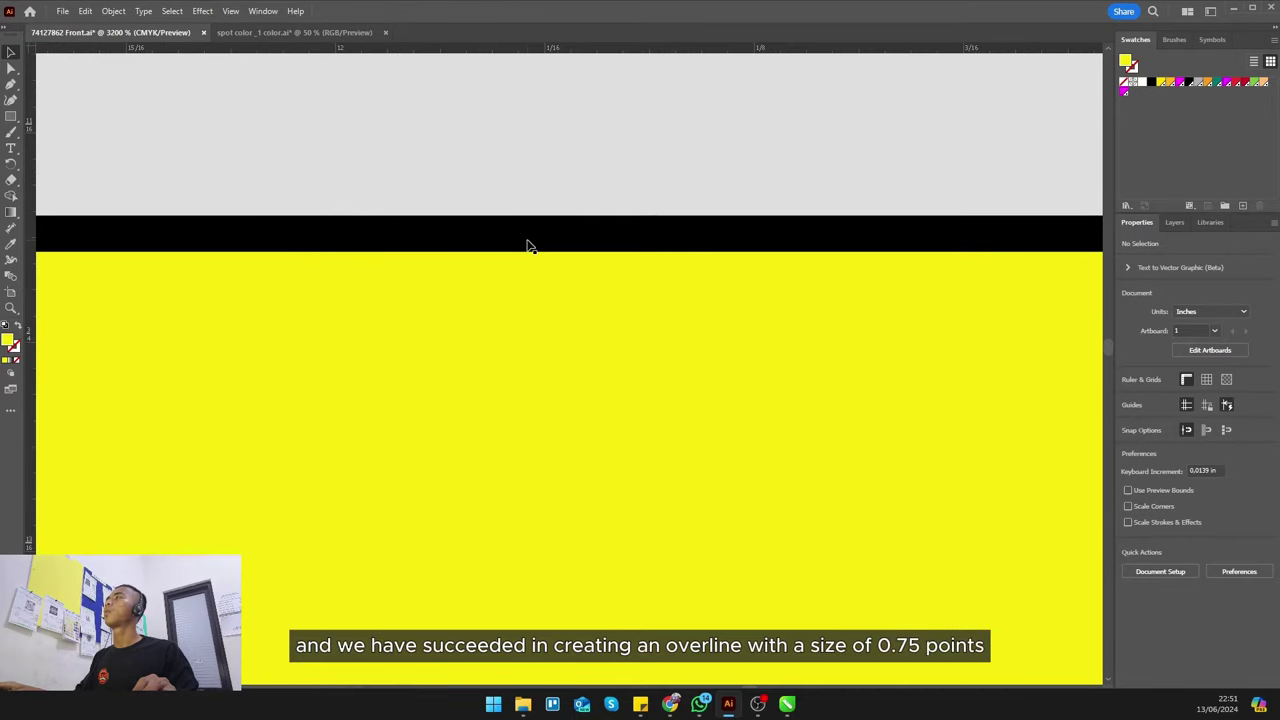
scroll(443, 260, "down", 1)
scroll(434, 280, "down", 1)
scroll(406, 309, "down", 1)
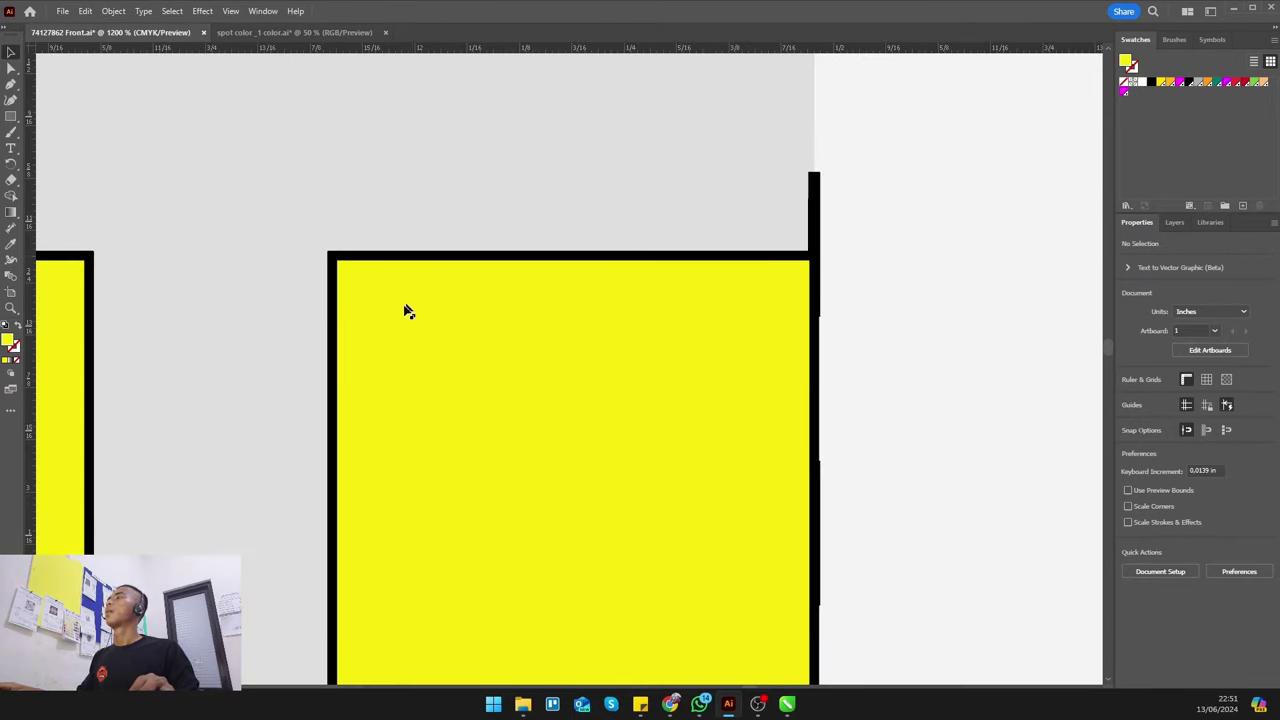
left_click_drag(406, 309, 454, 274)
- Eyedropper the lettering's yellow onto the expanded outline group so no black edge remains
left_click(443, 200)
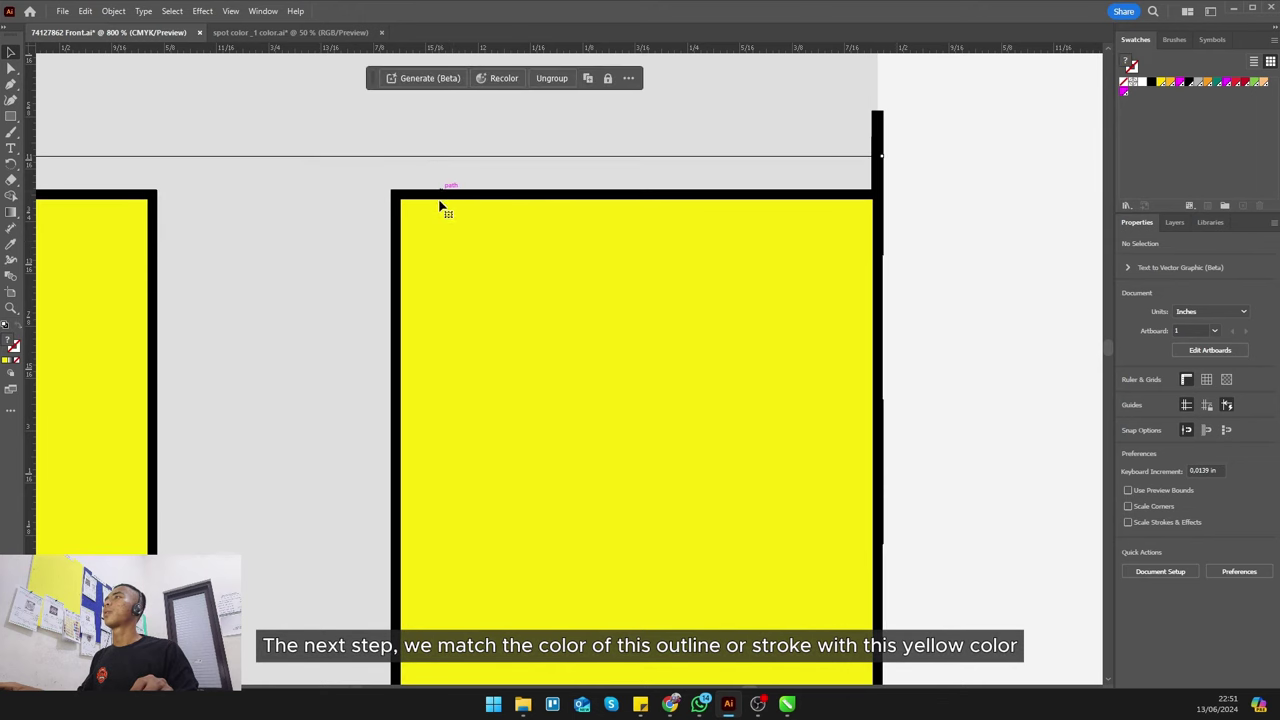
scroll(443, 200, "up", 1)
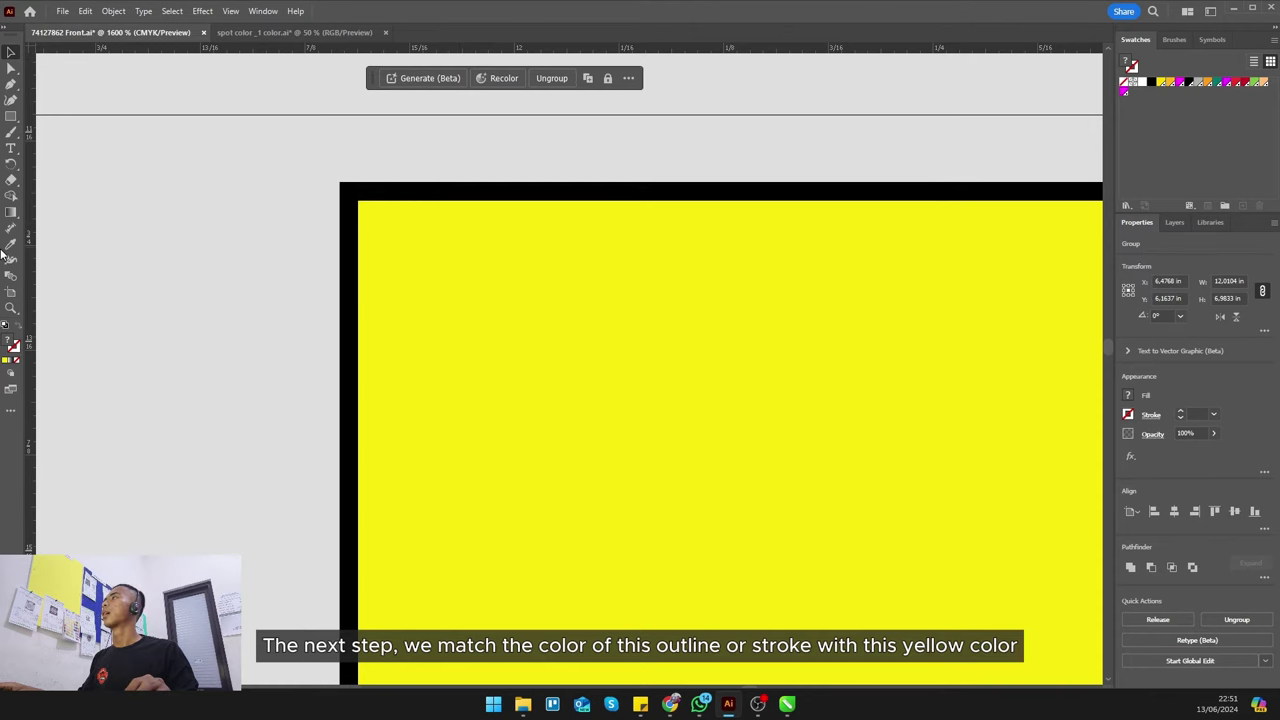
mouse_move(11, 244)
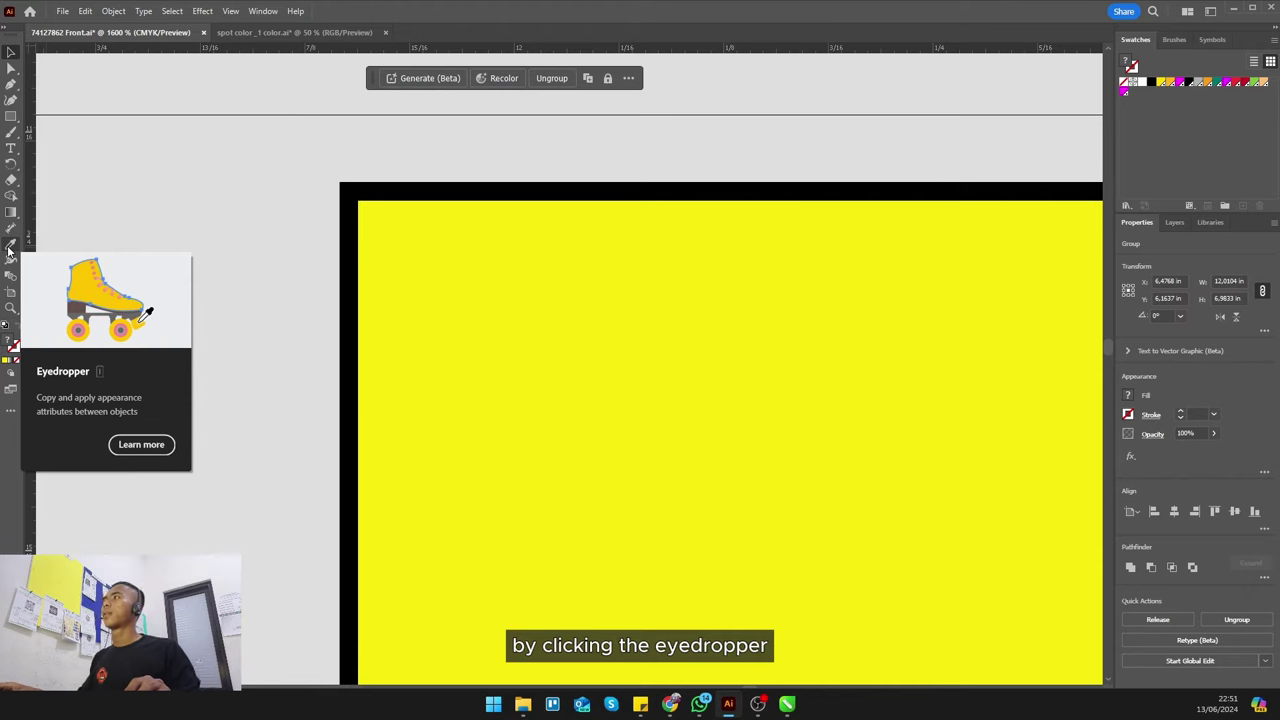
left_click(9, 250)
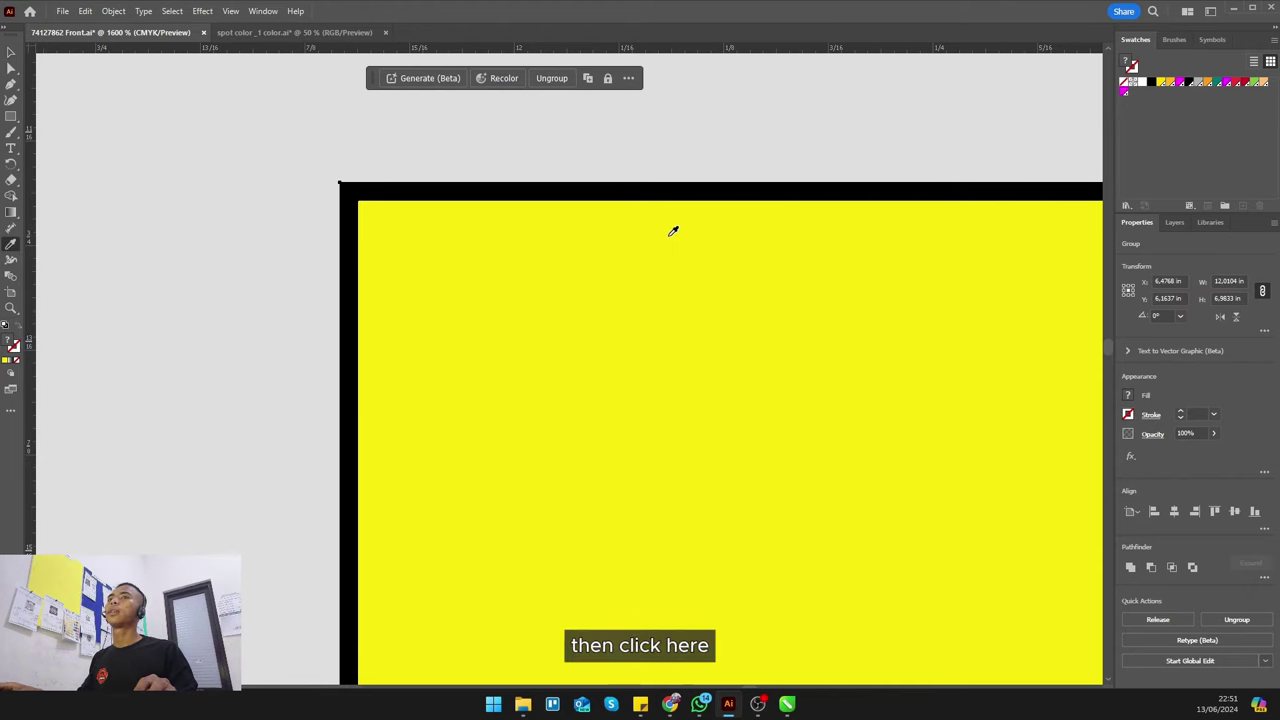
left_click(673, 231)
left_click(11, 51)
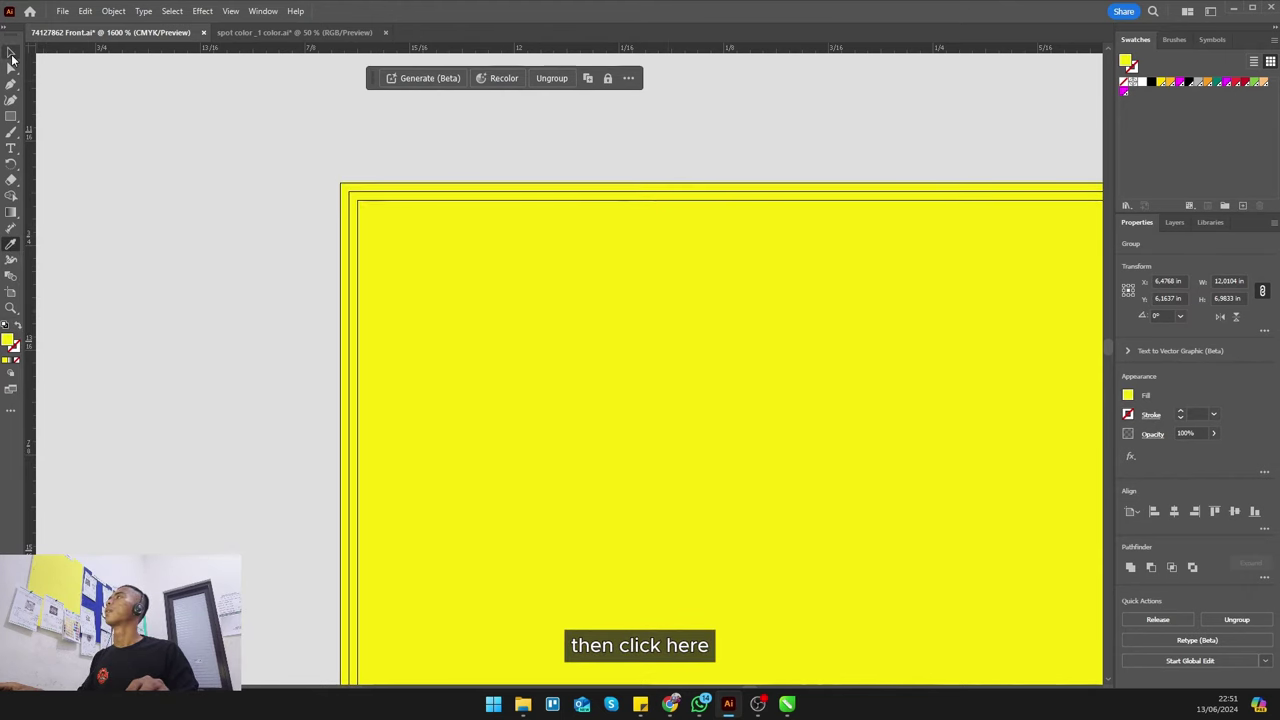
left_click(114, 86)
left_click(480, 275)
- Deselect the lettering and zoom around the artwork to inspect it
scroll(663, 280, "down", 1)
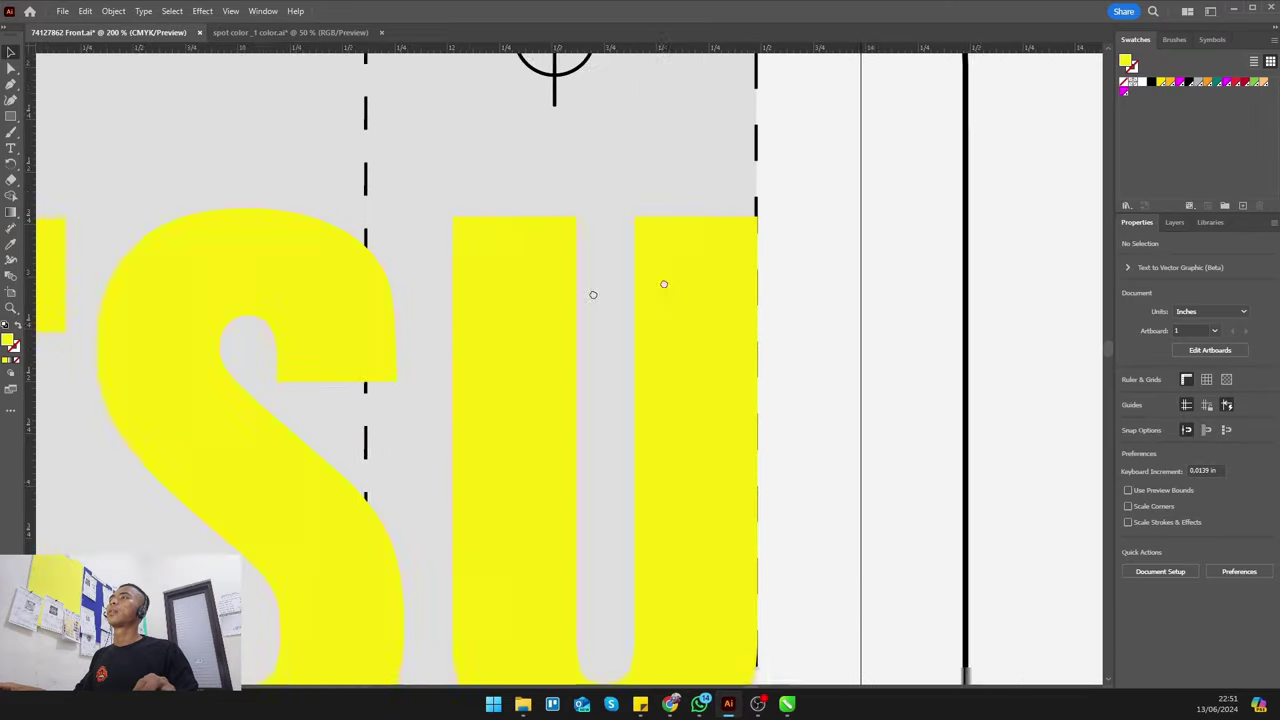
scroll(571, 309, "down", 5)
scroll(571, 309, "down", 2)
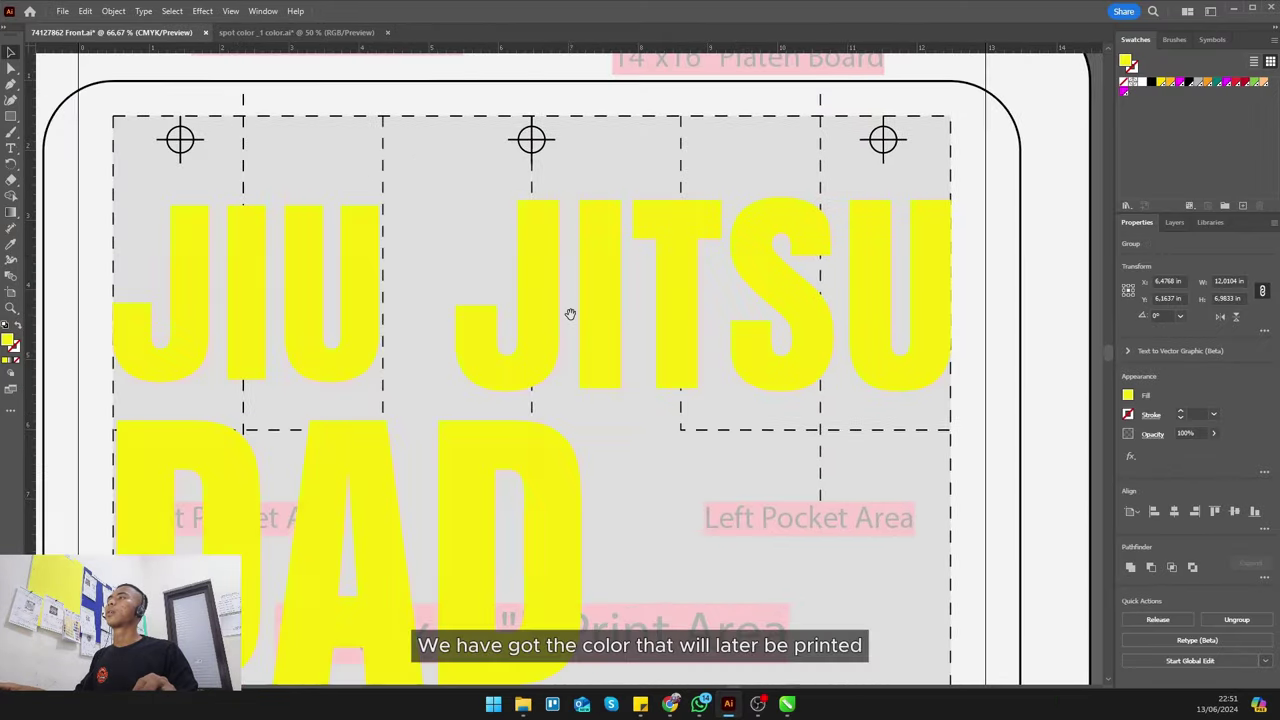
left_click(586, 443)
scroll(571, 374, "up", 5)
scroll(326, 340, "down", 2)
scroll(397, 320, "down", 1)
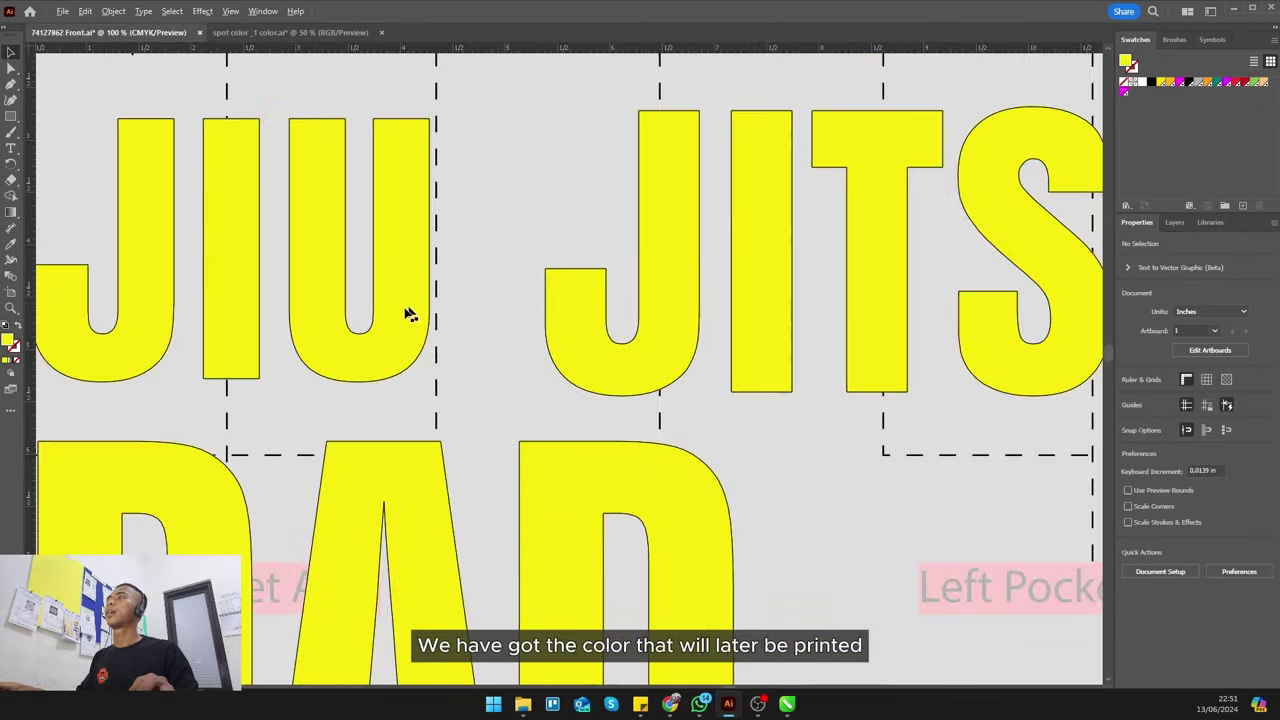
scroll(385, 352, "up", 1)
scroll(320, 363, "up", 1)
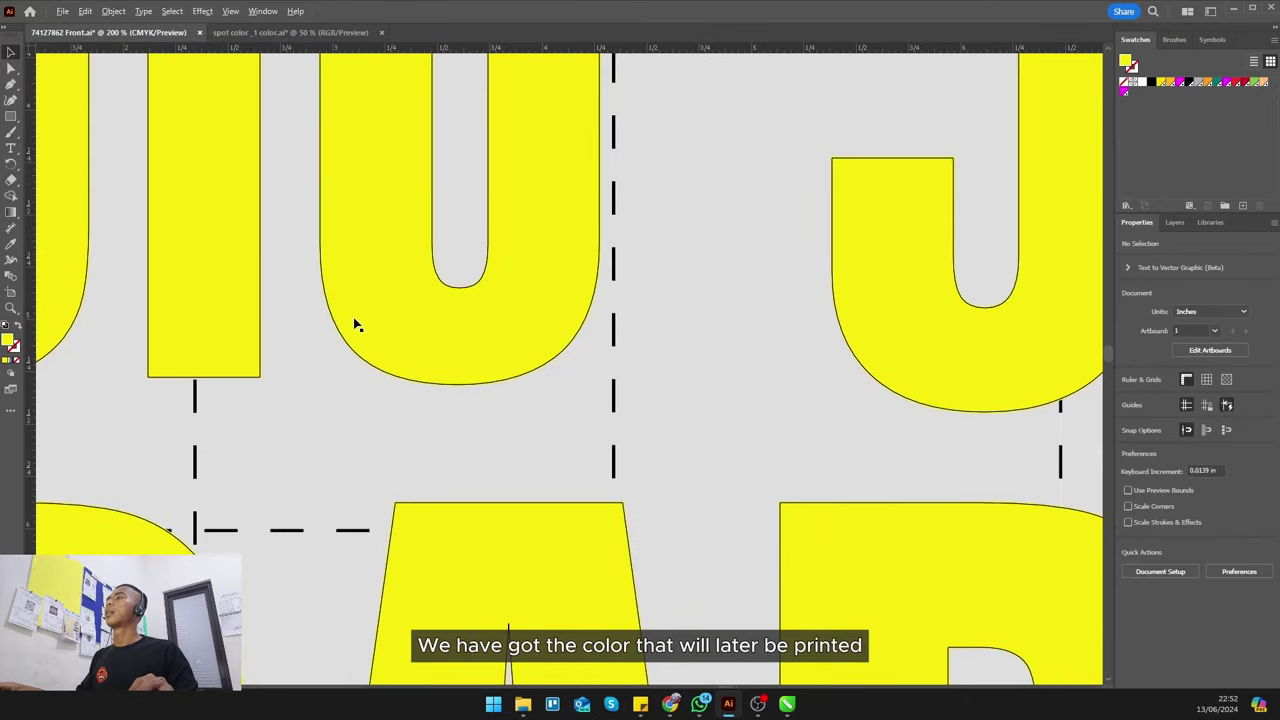
scroll(355, 325, "up", 1)
scroll(314, 320, "down", 2)
scroll(394, 314, "down", 1)
scroll(486, 320, "down", 1)
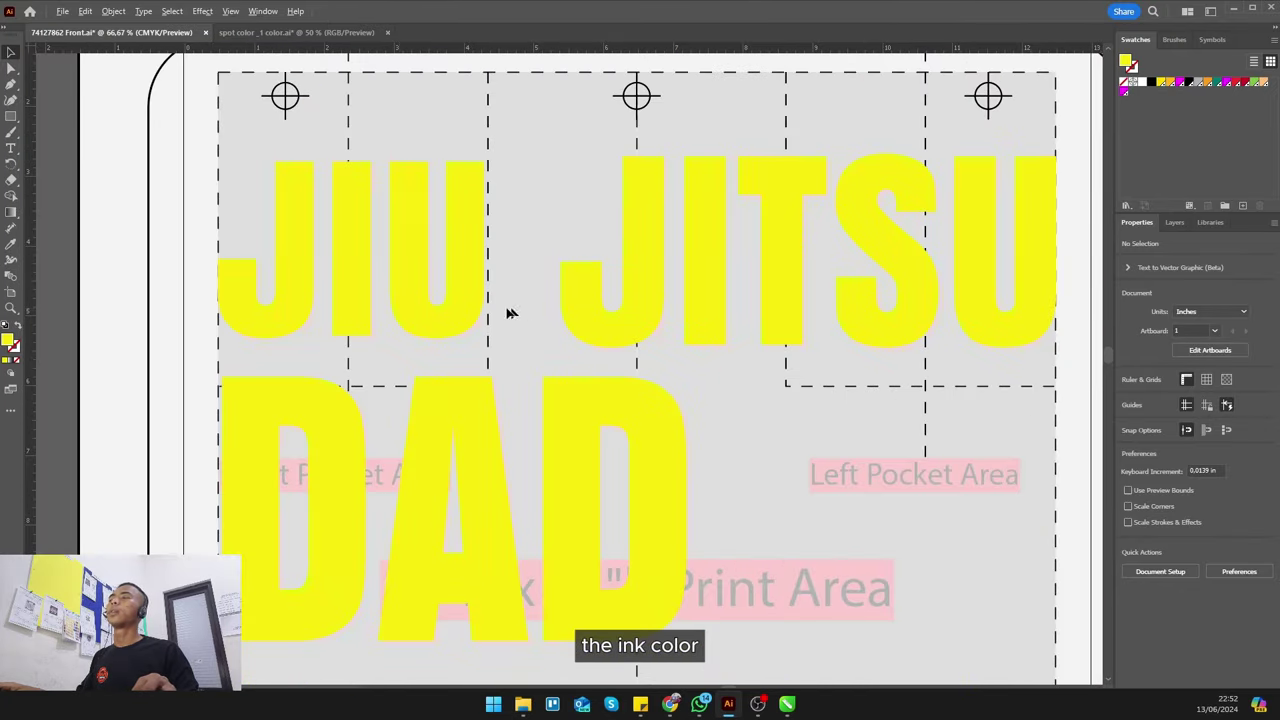
scroll(509, 313, "up", 1)
scroll(443, 314, "up", 1)
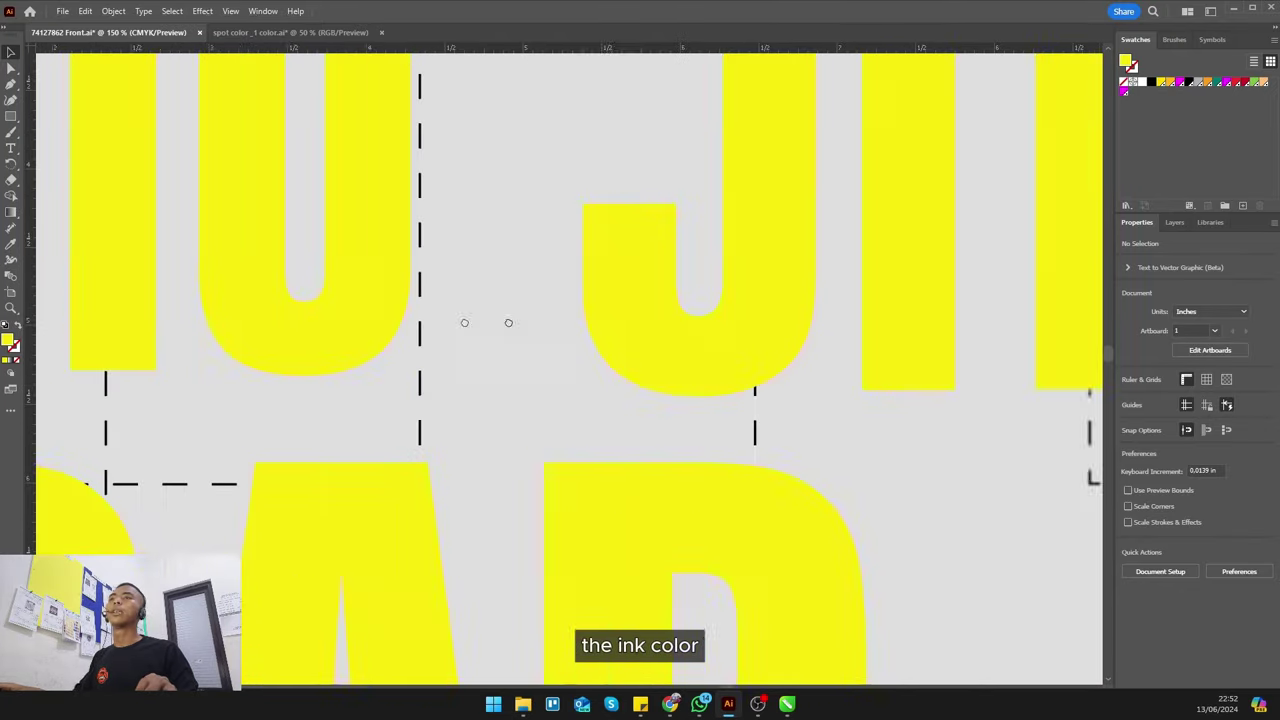
- Show the Underbase and Yellow layers, then make Underbase active and select its artwork
left_click(1173, 224)
scroll(829, 277, "down", 3)
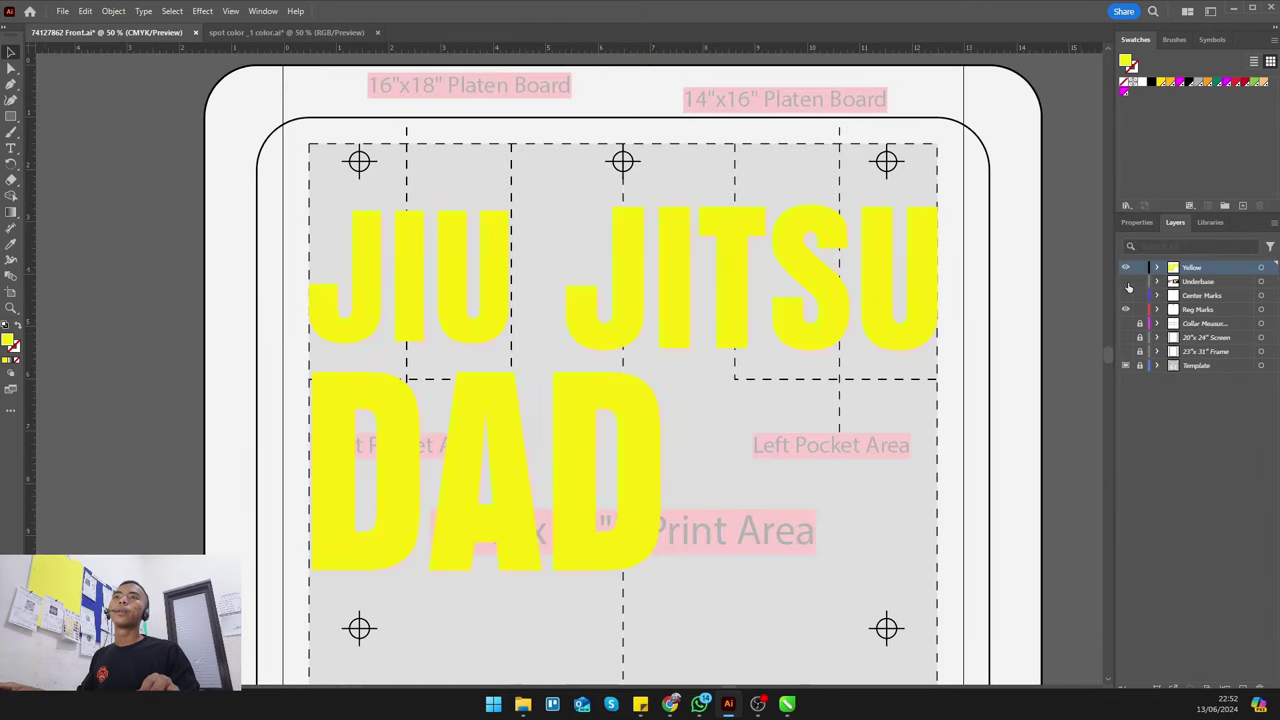
left_click(1126, 282)
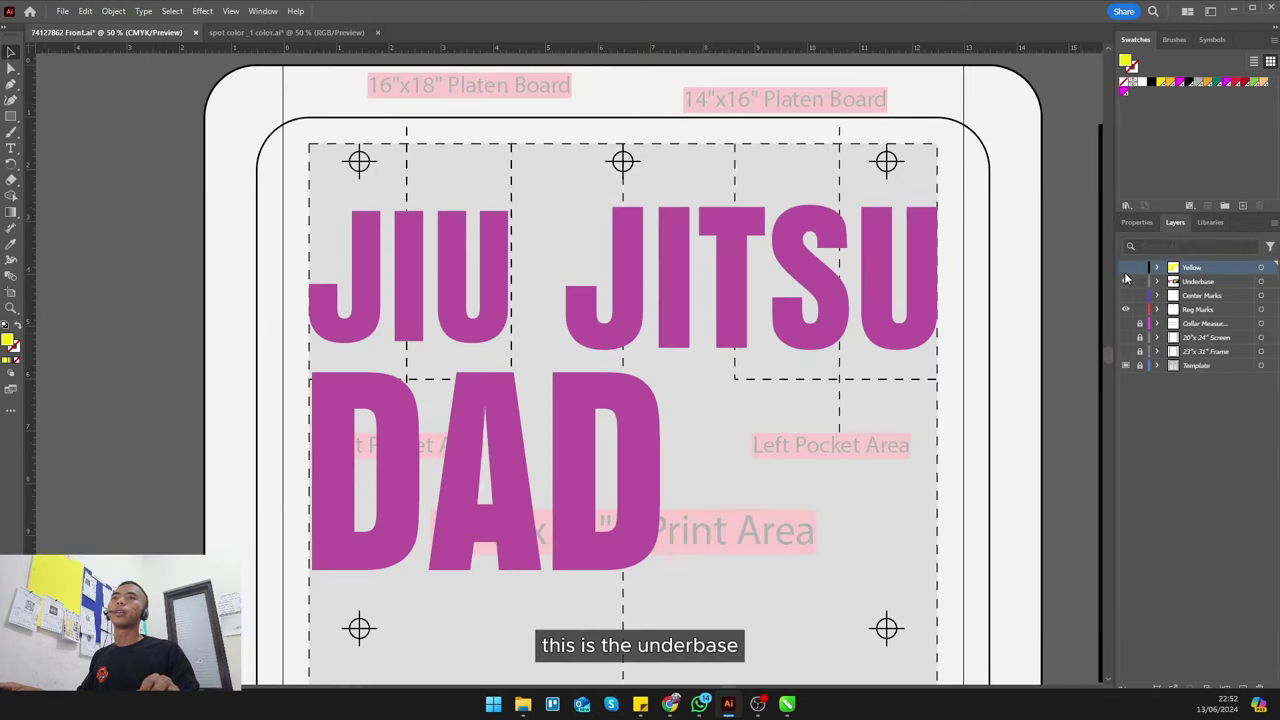
left_click(1126, 268)
scroll(843, 346, "up", 2)
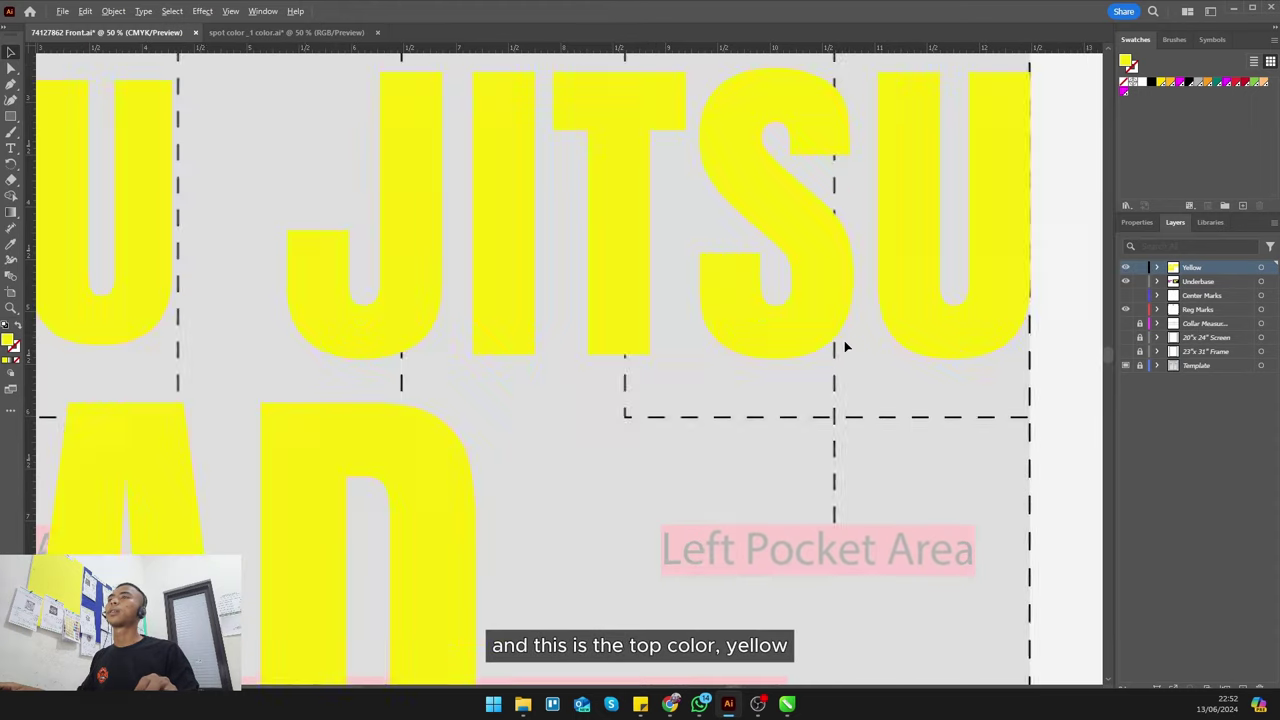
left_click(1224, 284)
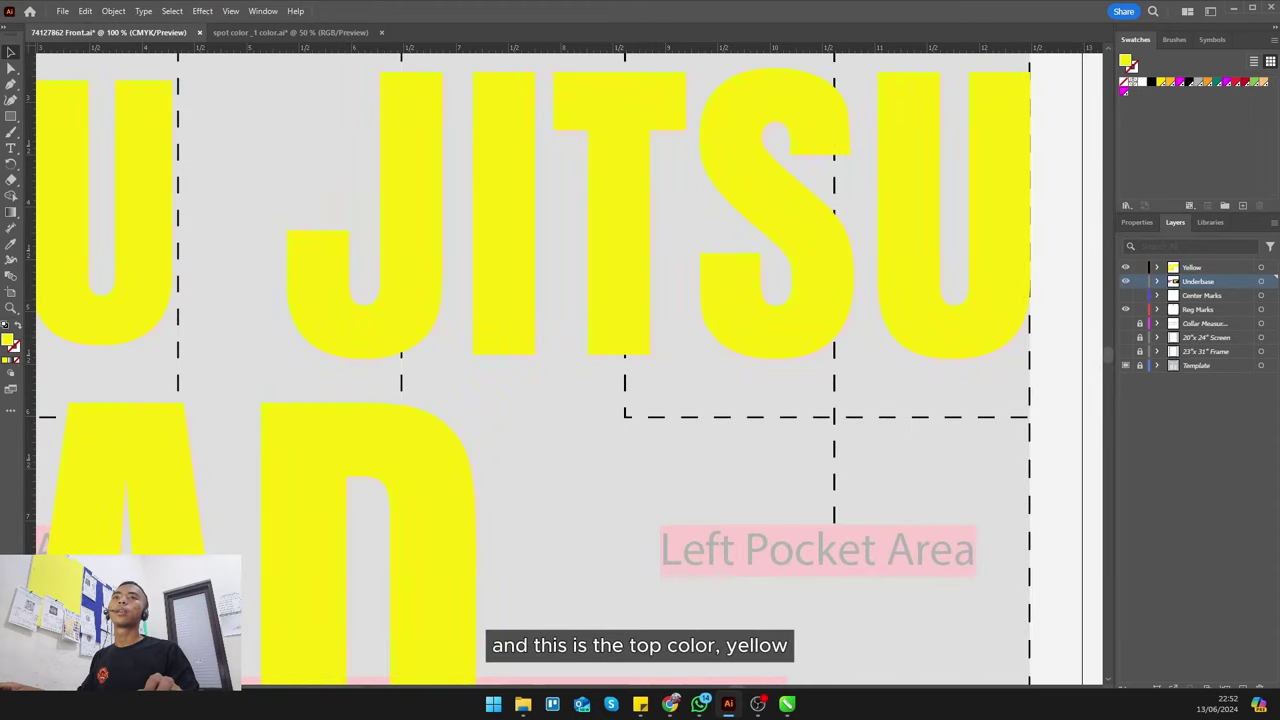
left_click(1261, 281)
- Toggle the Yellow layer's visibility, leaving it hidden so only the magenta underbase shows
scroll(703, 304, "up", 3)
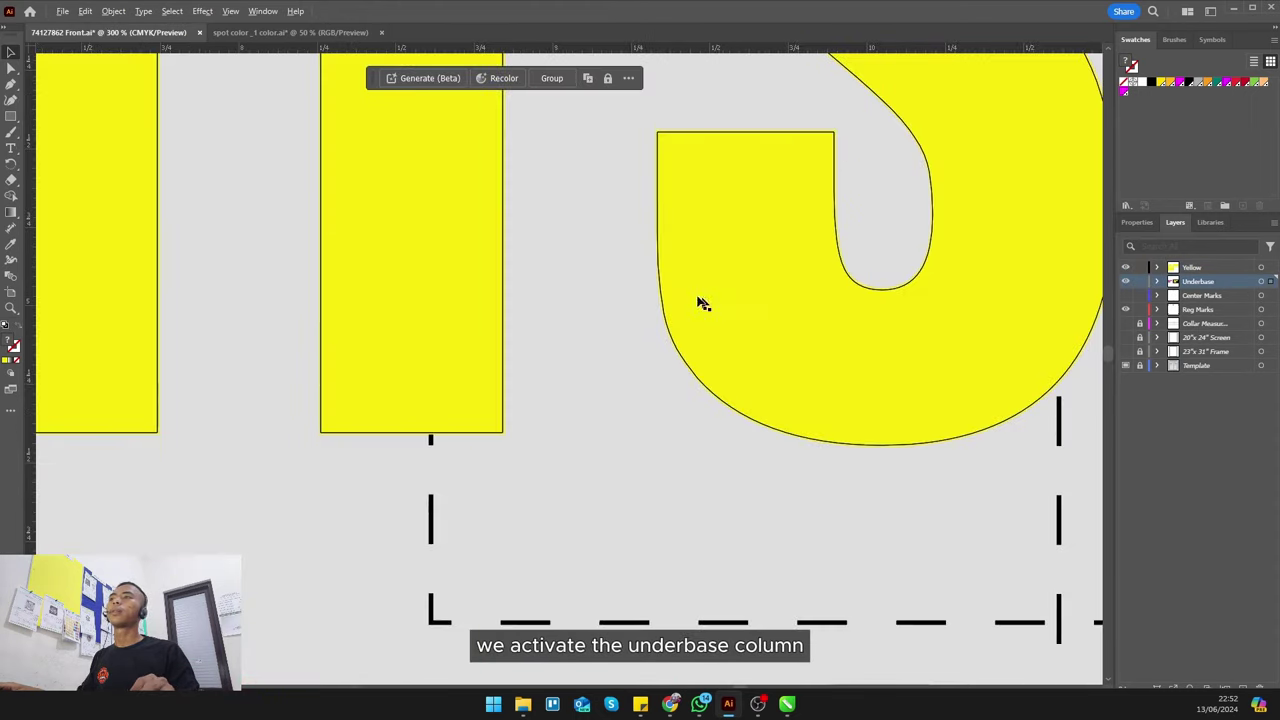
scroll(703, 304, "up", 4)
scroll(617, 314, "up", 2)
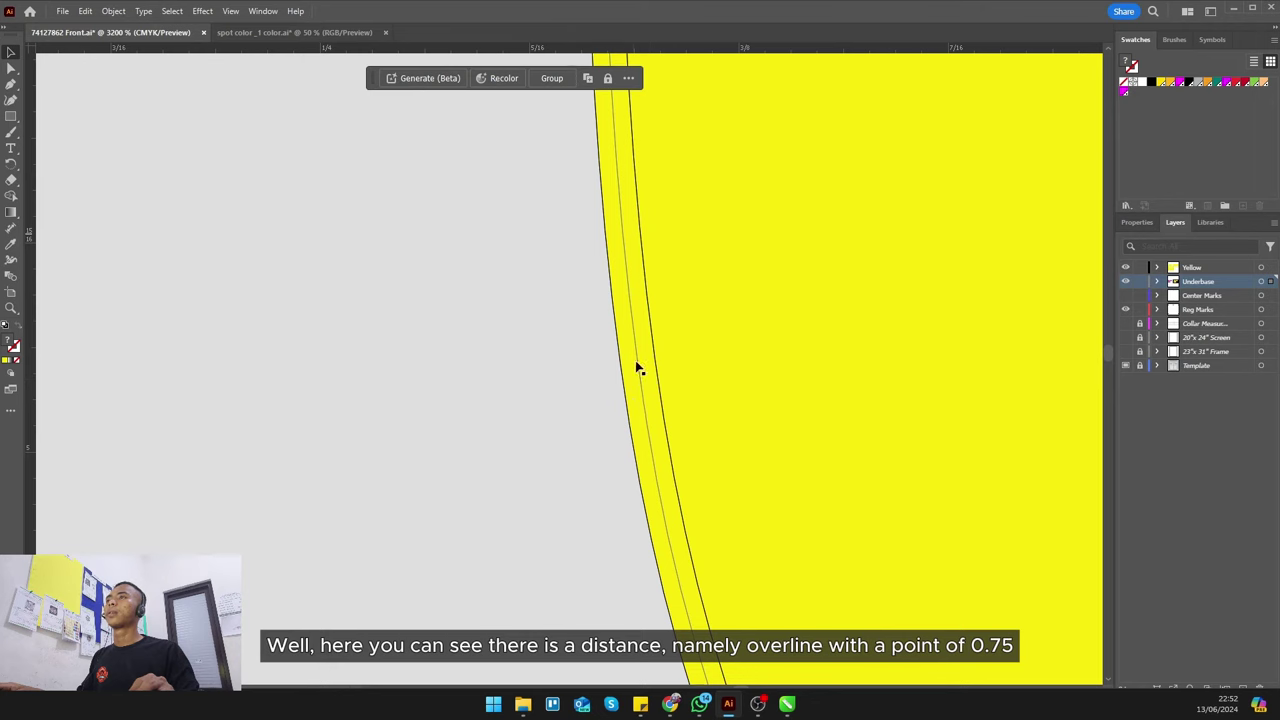
scroll(636, 376, "down", 1)
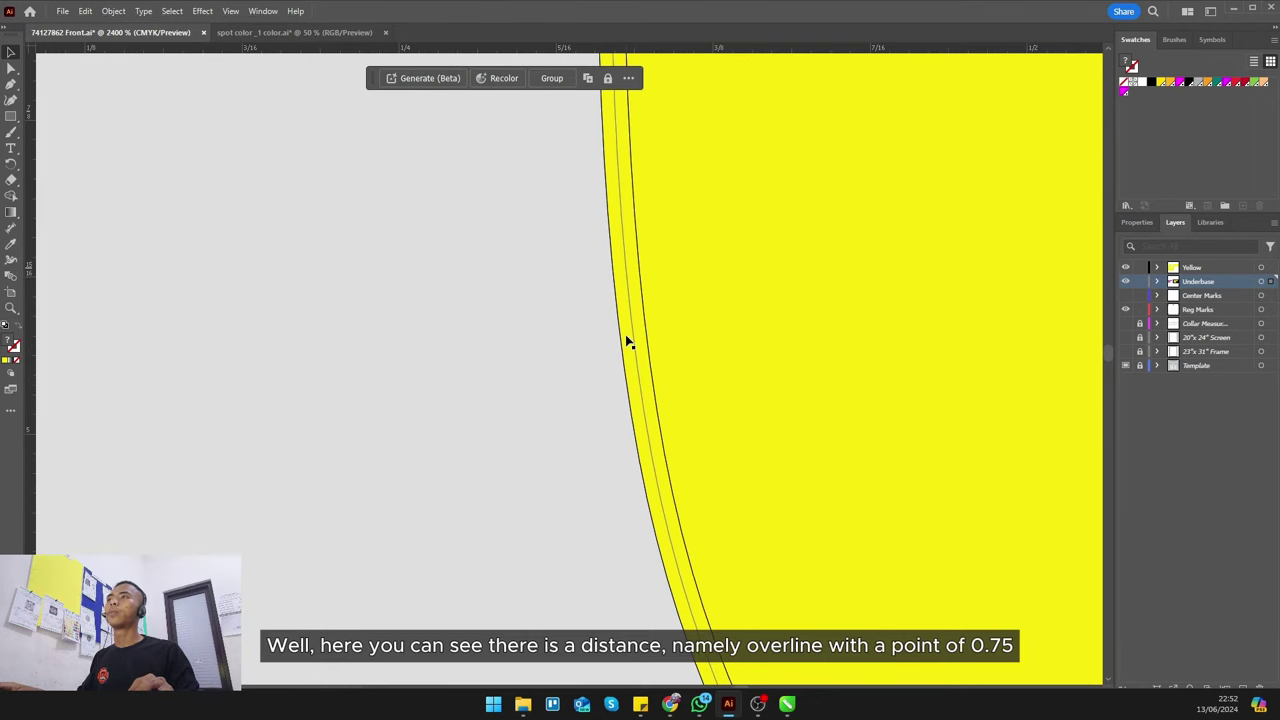
left_click(868, 314)
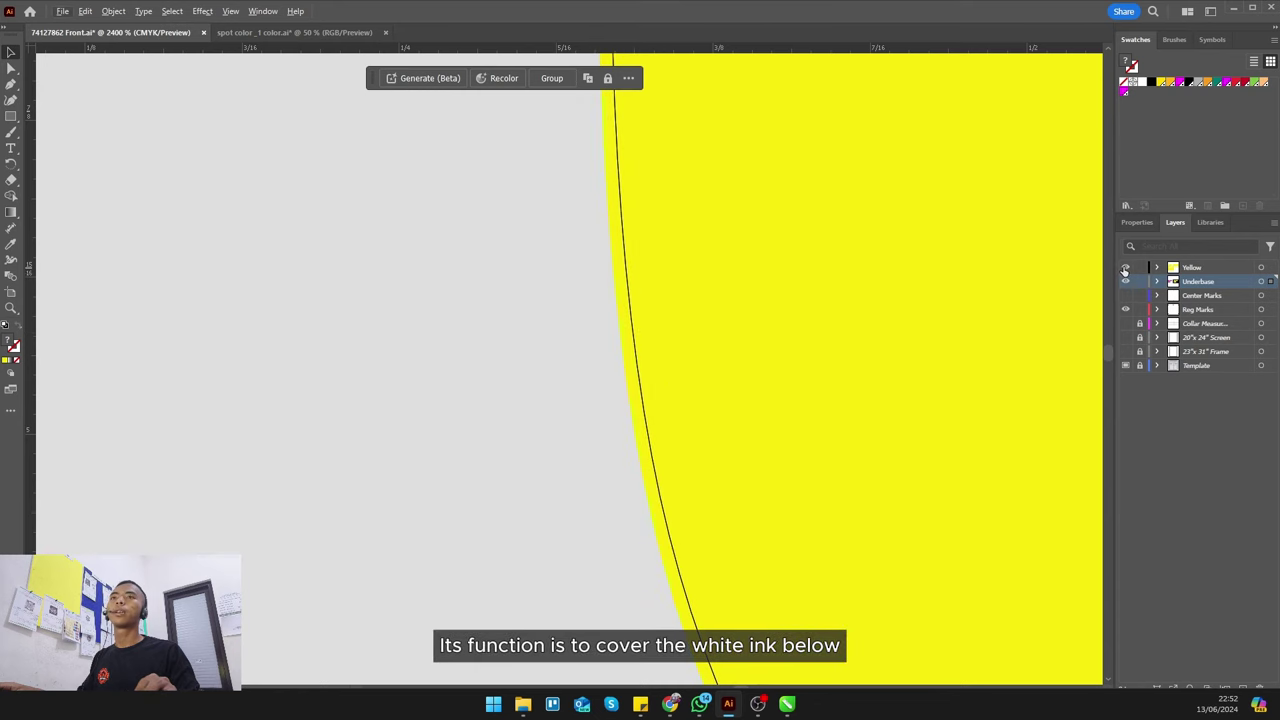
left_click(828, 281)
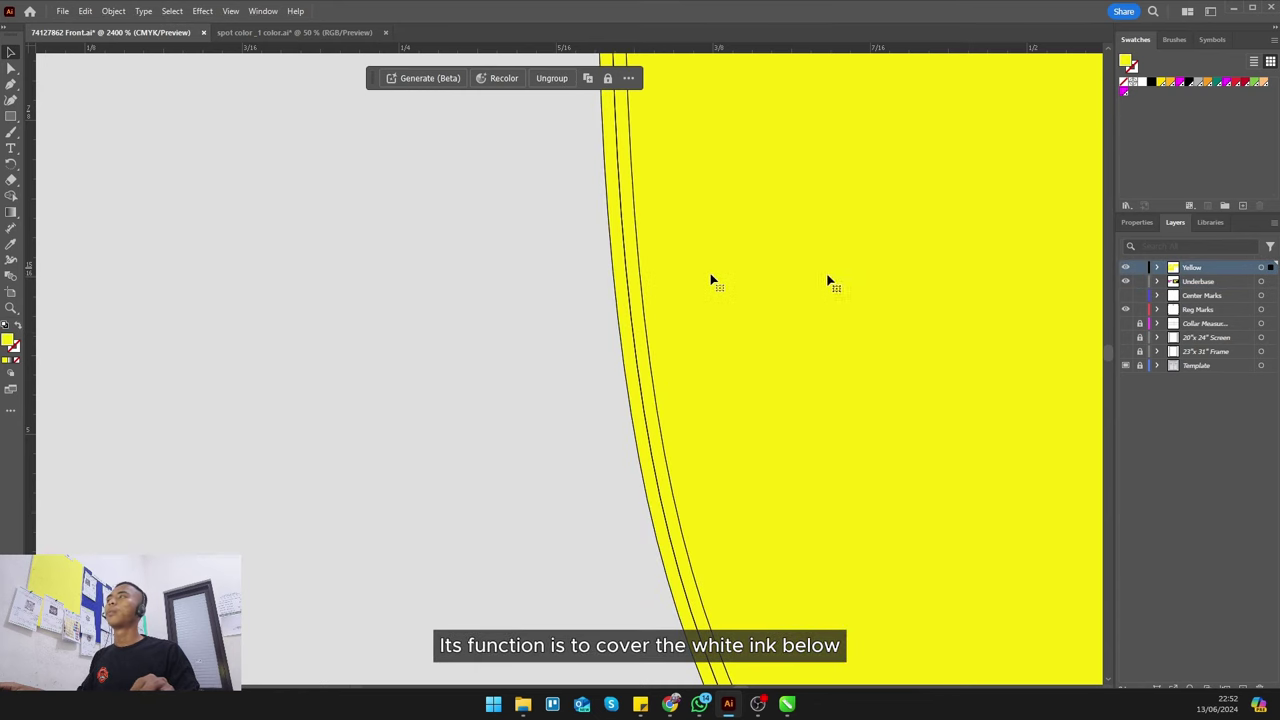
left_click(1126, 268)
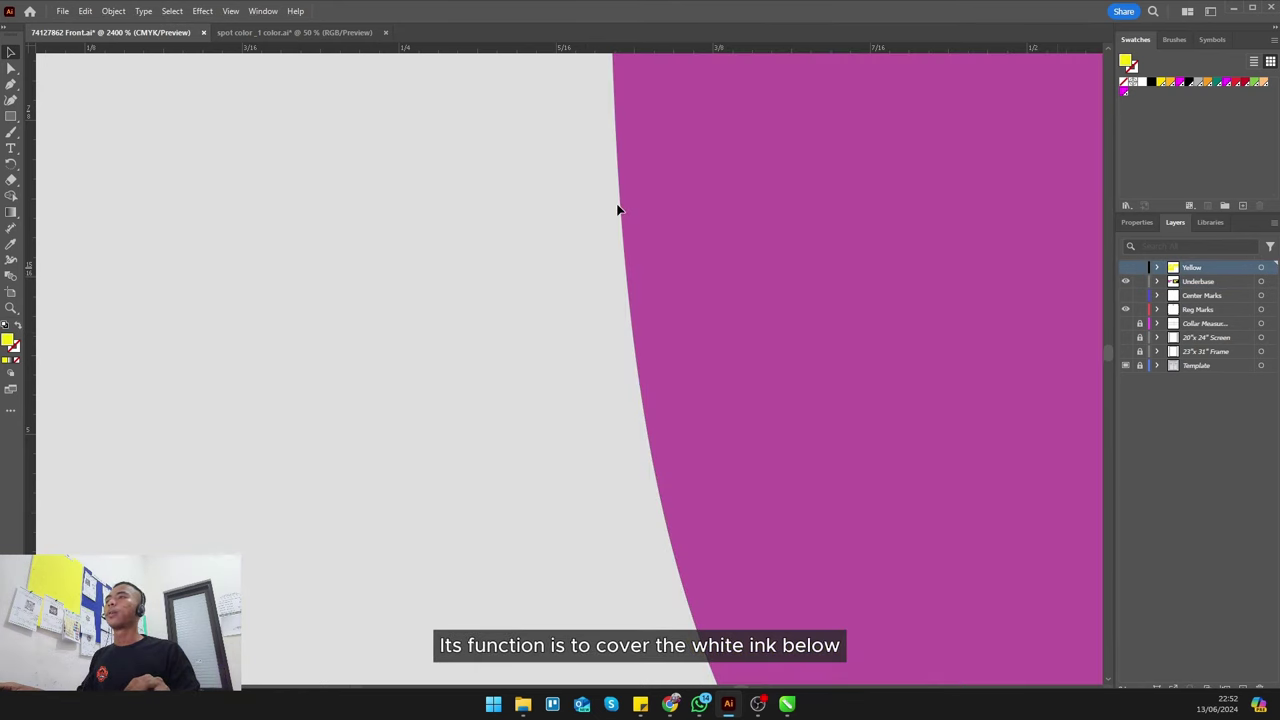
- Zoom out to view the whole magenta JIU JITSU DAD underbase on the template
scroll(628, 330, "down", 1)
scroll(631, 141, "down", 1)
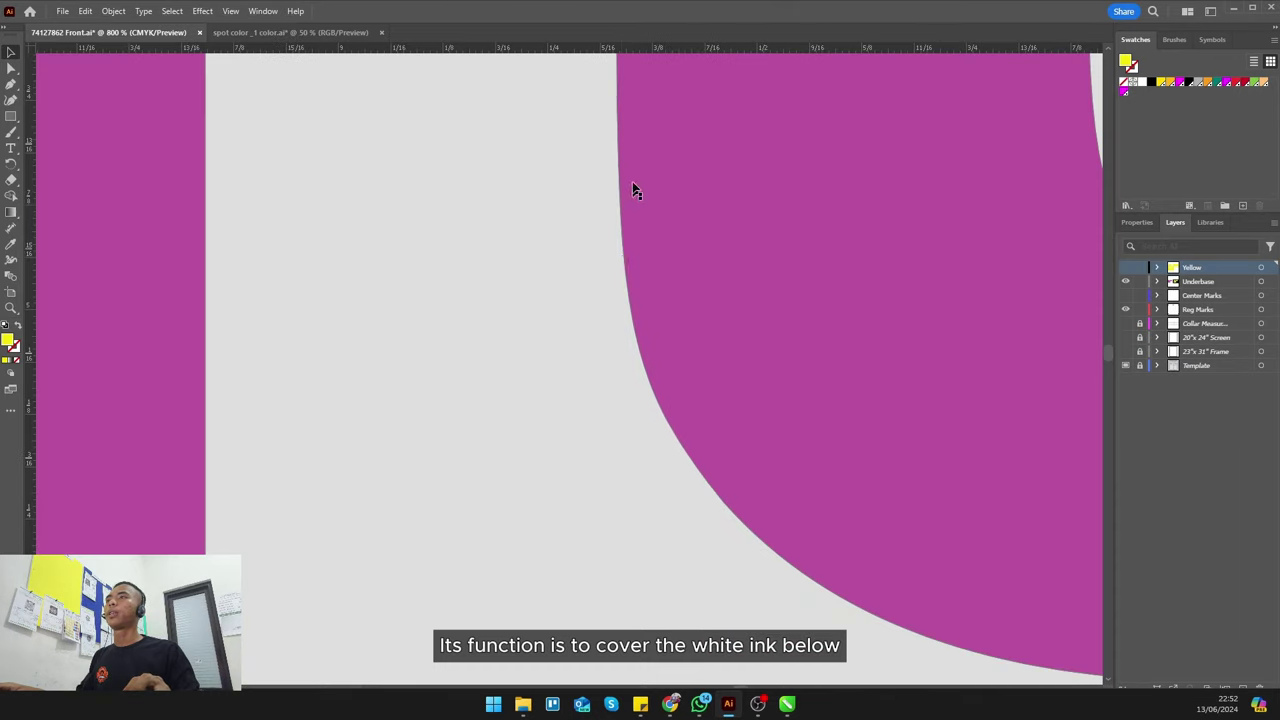
scroll(634, 189, "down", 1)
scroll(603, 385, "down", 1)
scroll(600, 297, "down", 1)
scroll(623, 283, "down", 1)
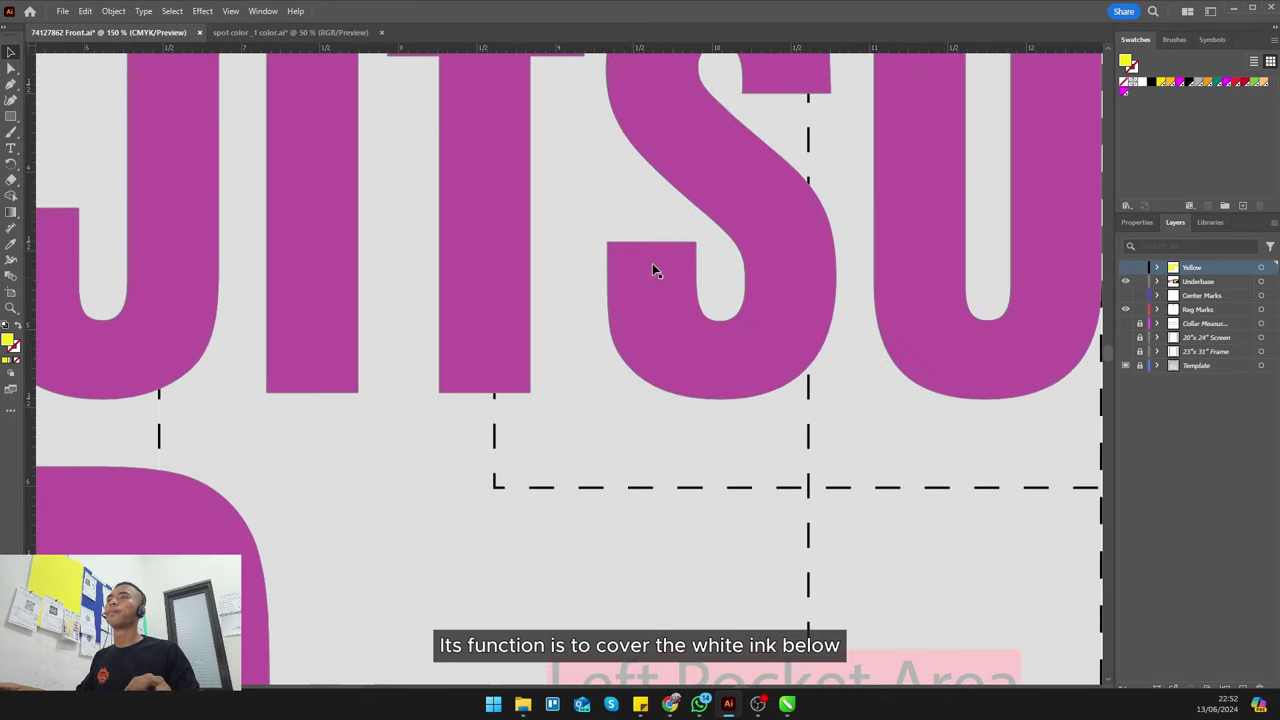
scroll(654, 269, "down", 2)
scroll(665, 268, "down", 1)
scroll(657, 251, "up", 1)
scroll(808, 266, "right", 2)
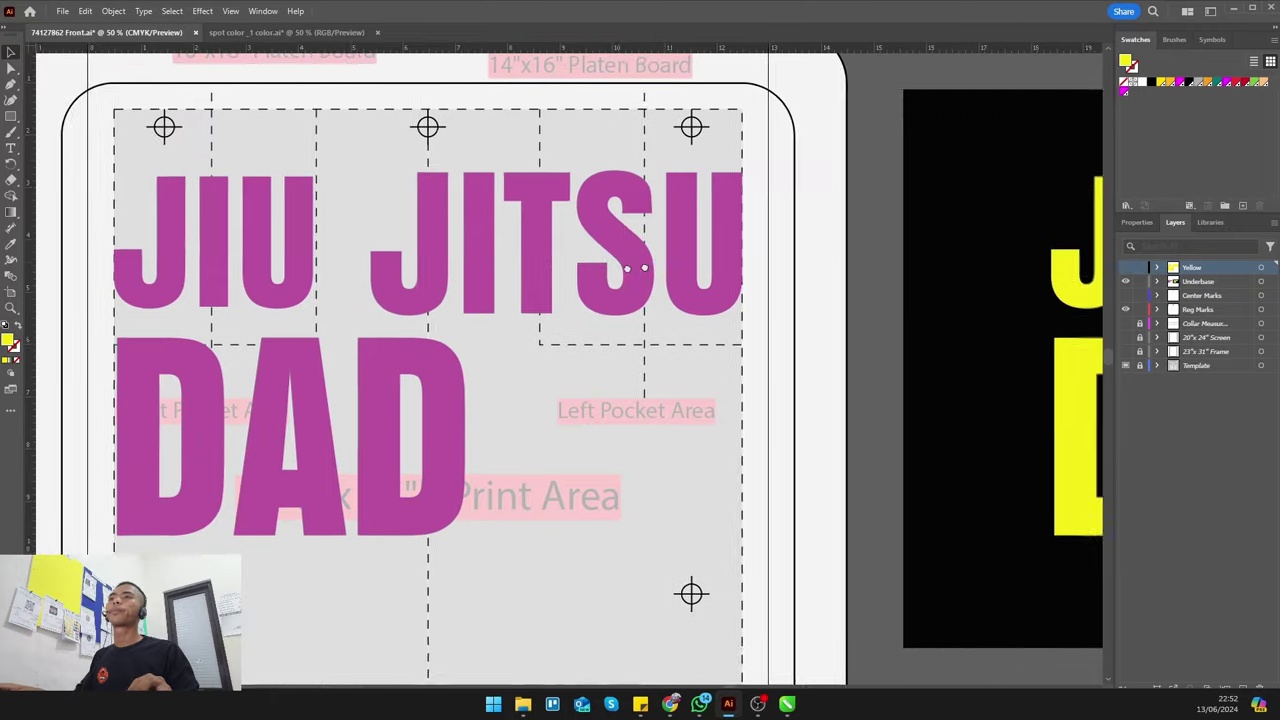
left_click(1125, 268)
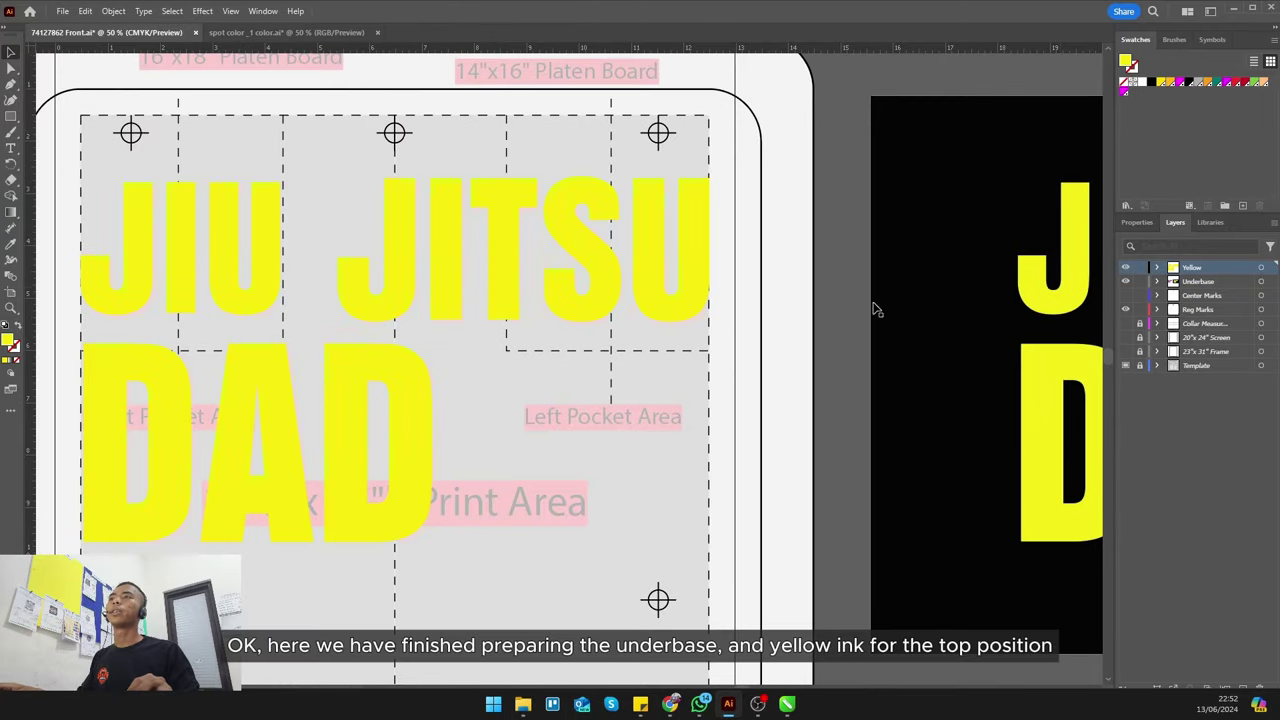
left_click(1125, 281)
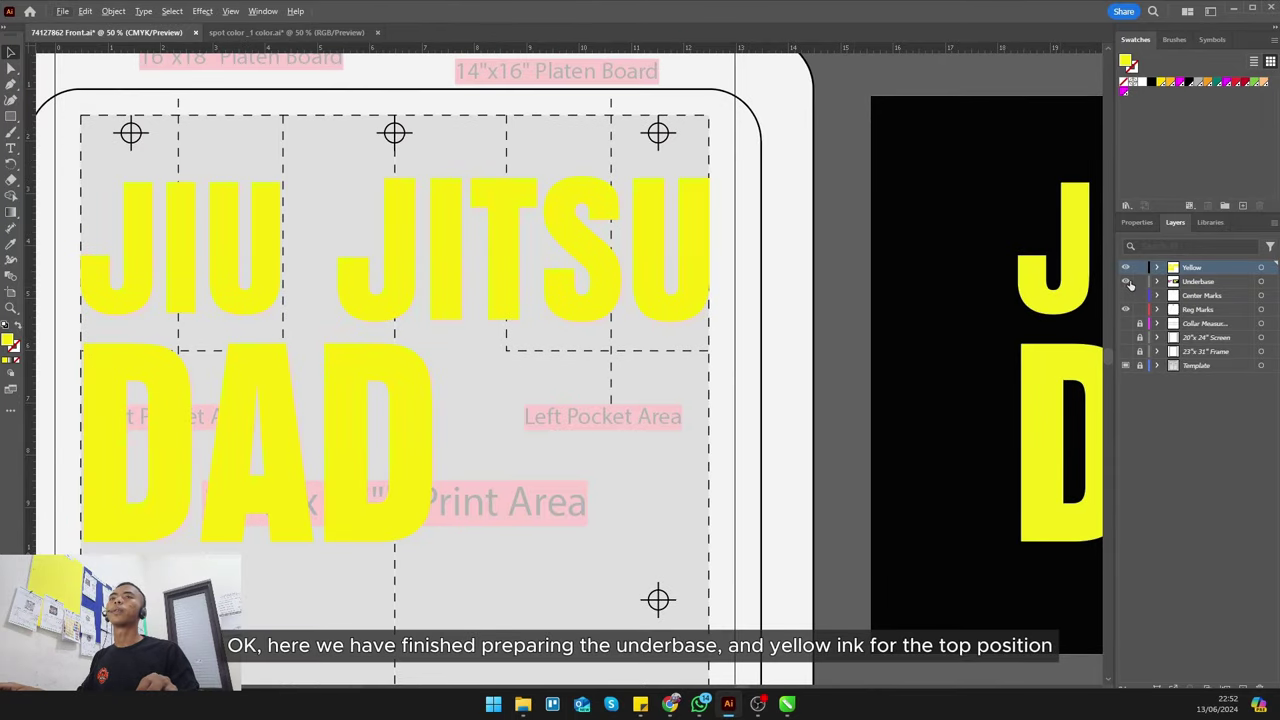
left_click(1125, 268)
left_click(1126, 281)
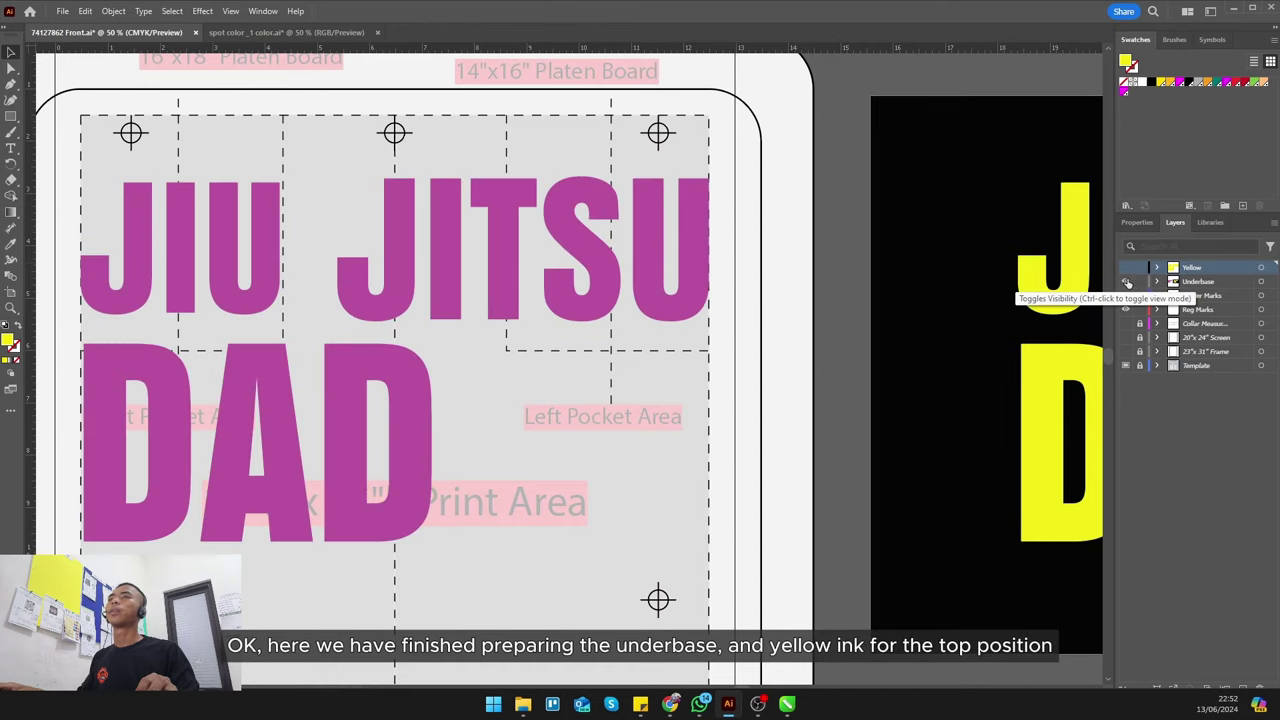
left_click(1125, 268)
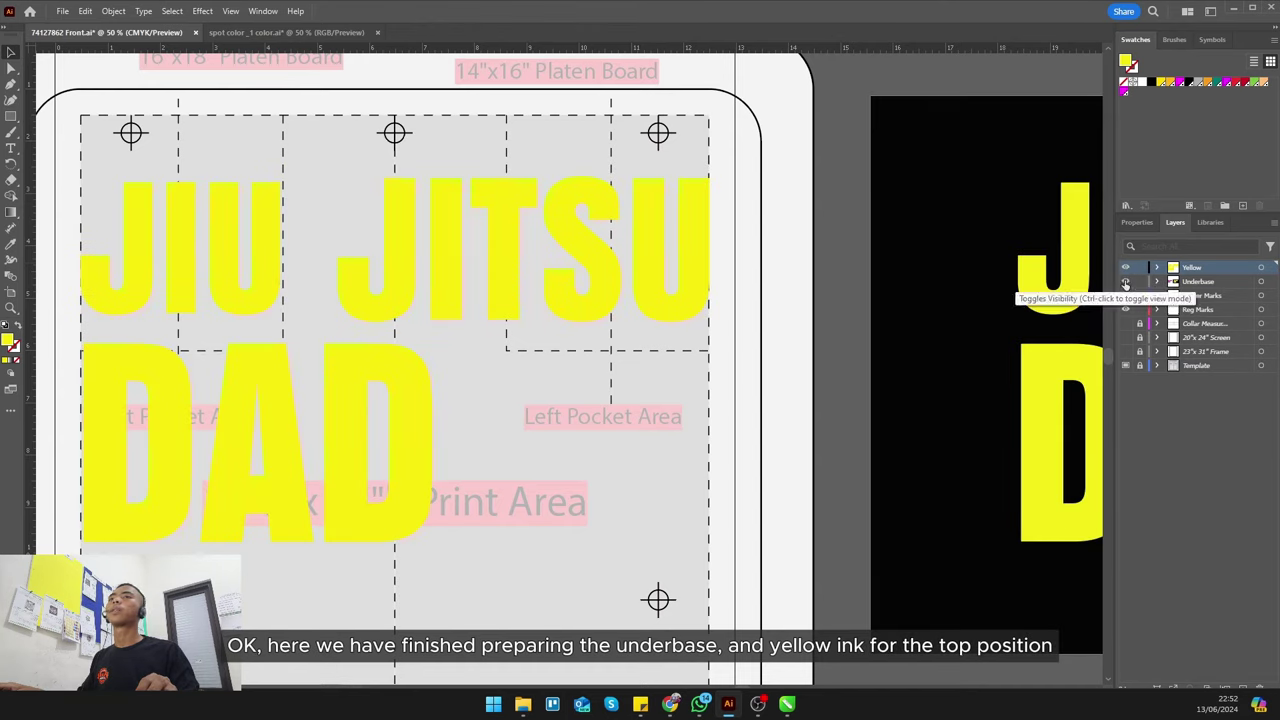
left_click(1125, 281)
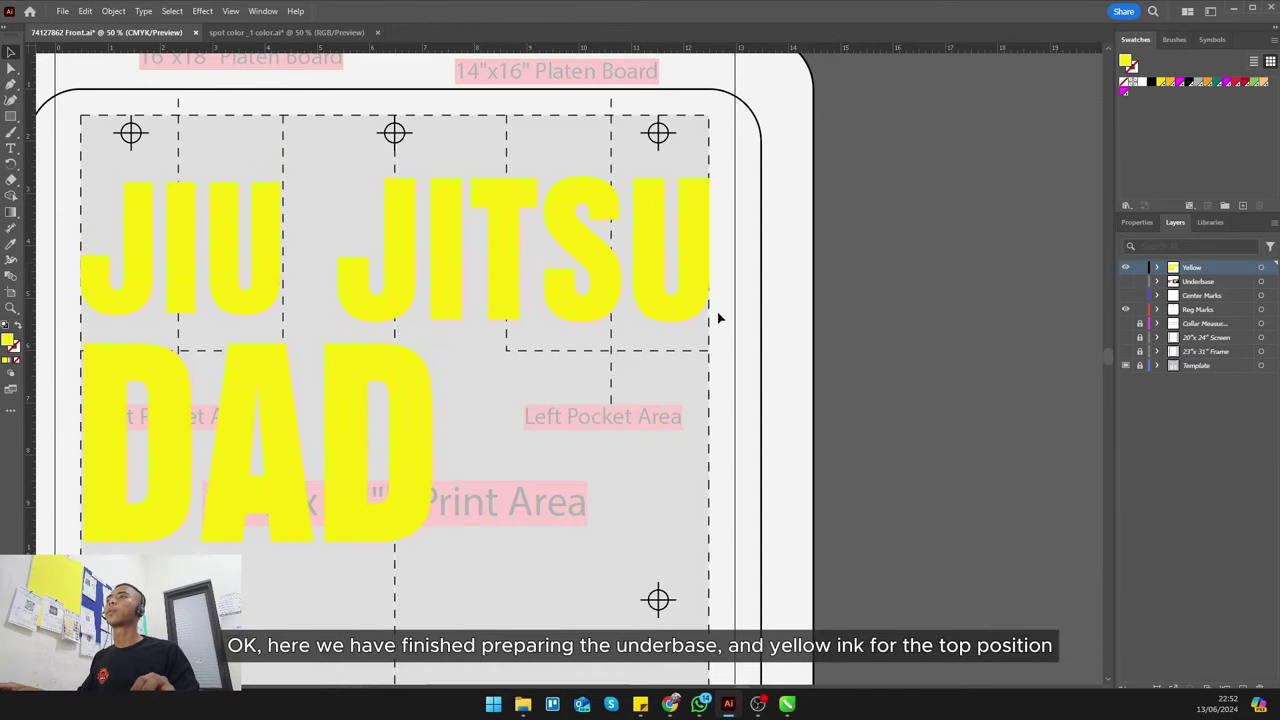
left_click(1125, 283)
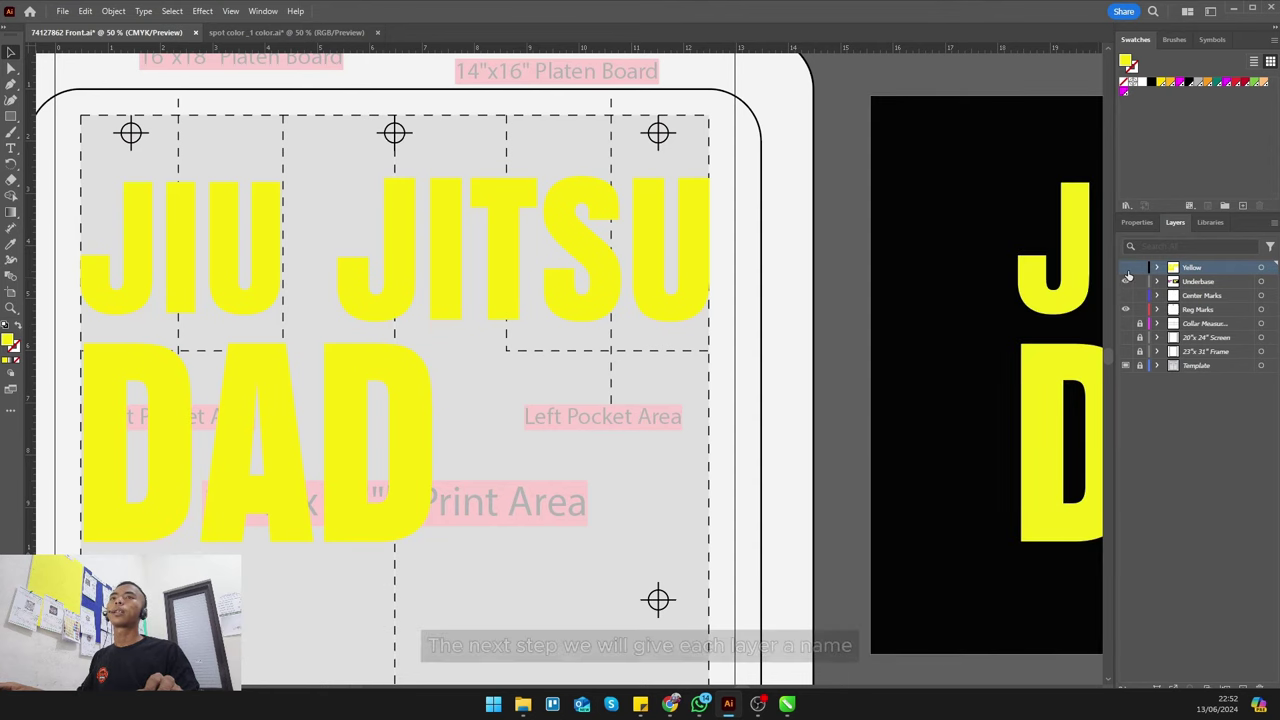
left_click(1125, 268)
key("ctrl+minus")
key("ctrl+minus")
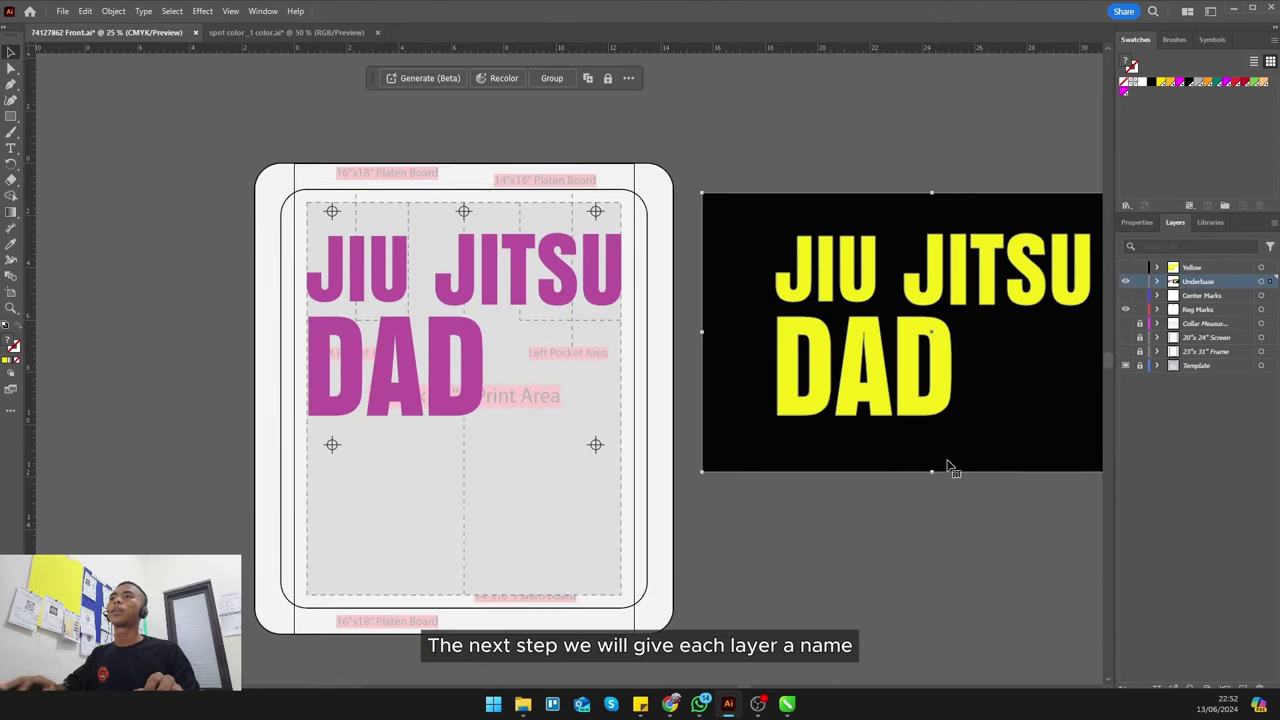
- Type a '1 Underbase' text label beside the top registration mark
scroll(464, 240, "up", 5)
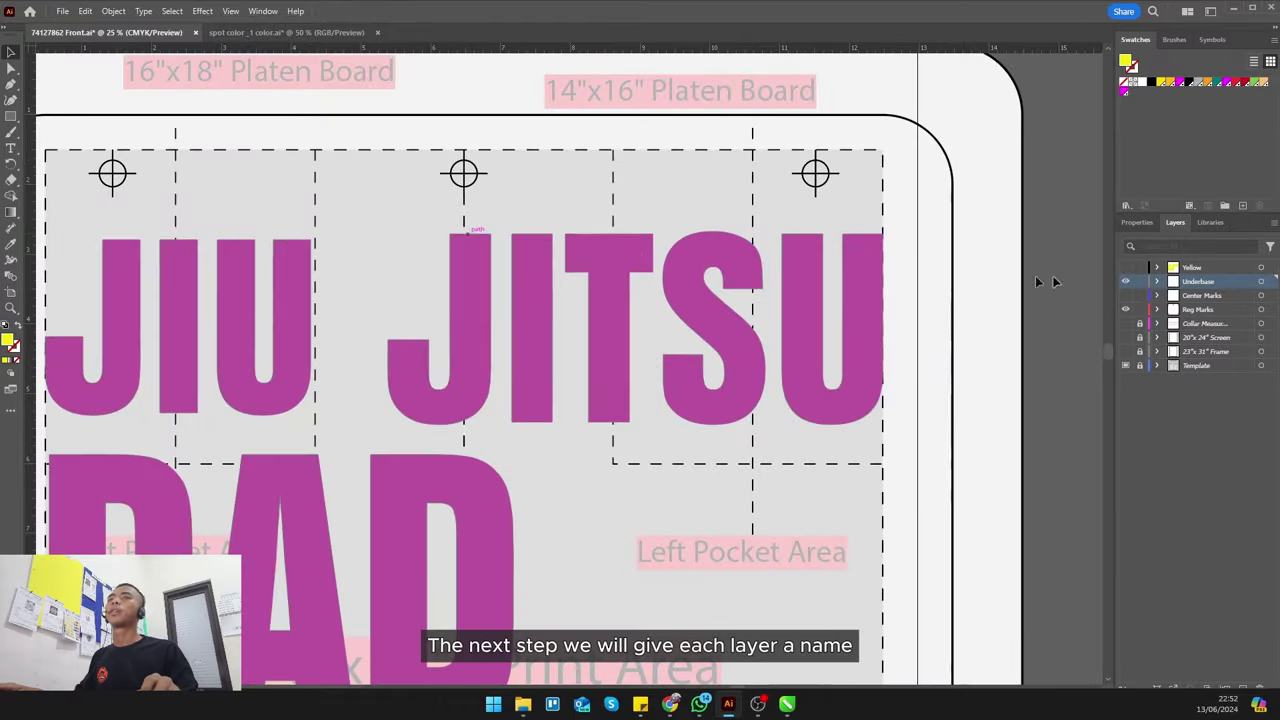
scroll(491, 177, "up", 3)
left_click(568, 395)
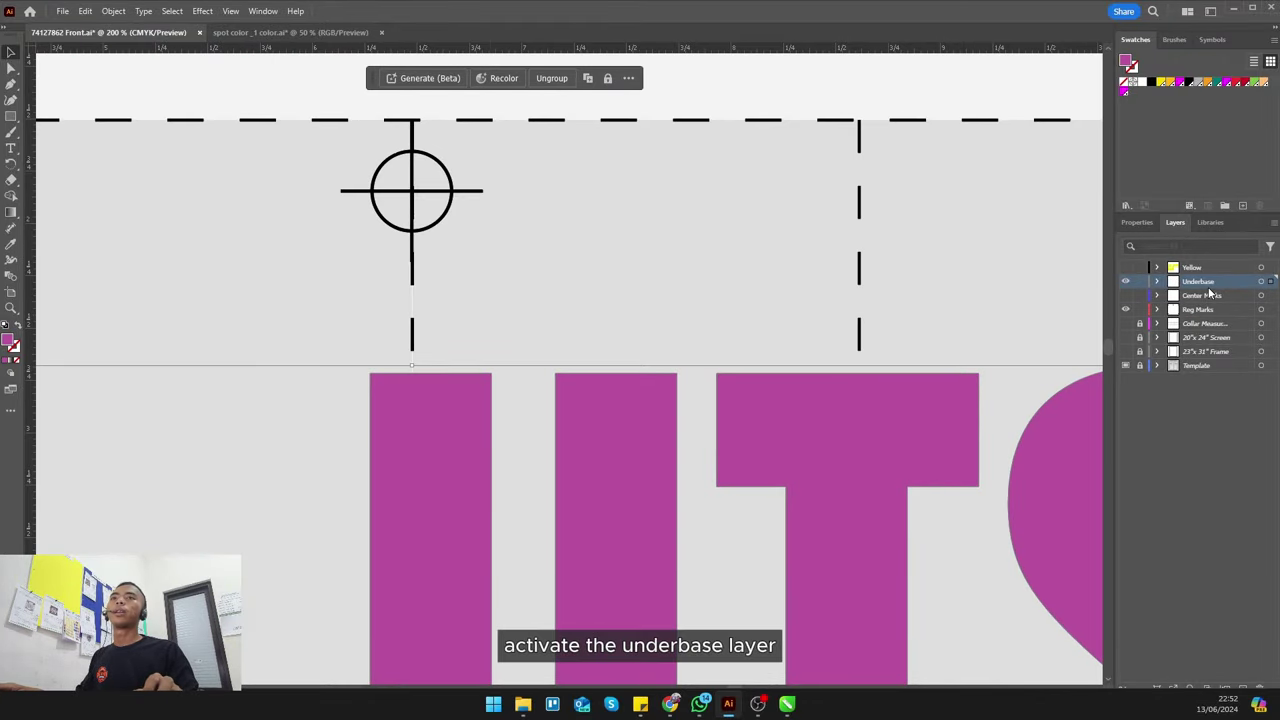
left_click(12, 147)
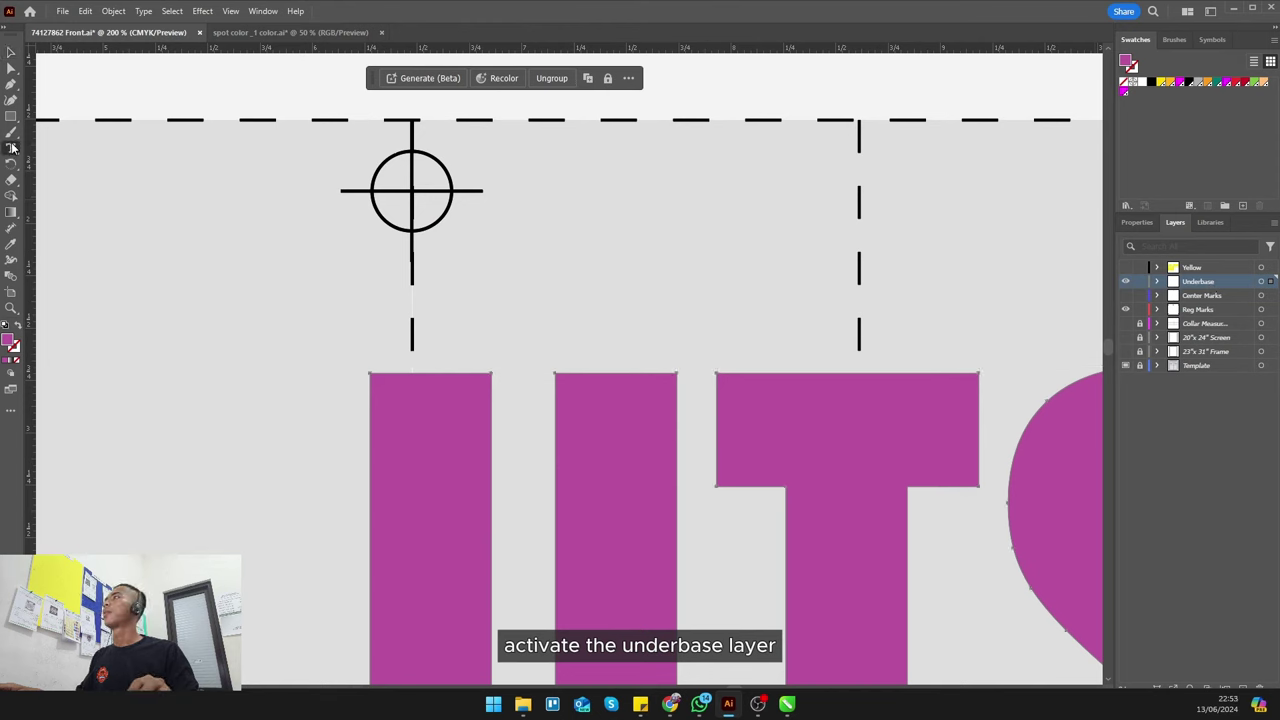
left_click(510, 165)
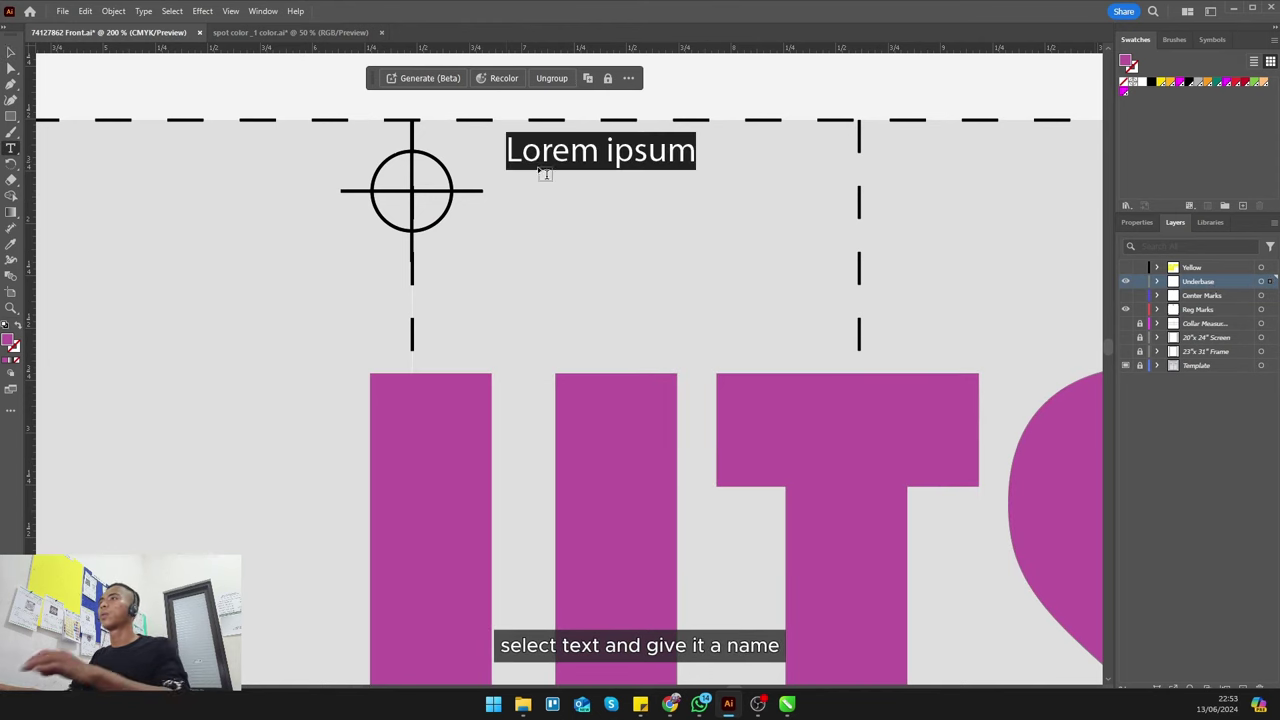
type("1 Underba")
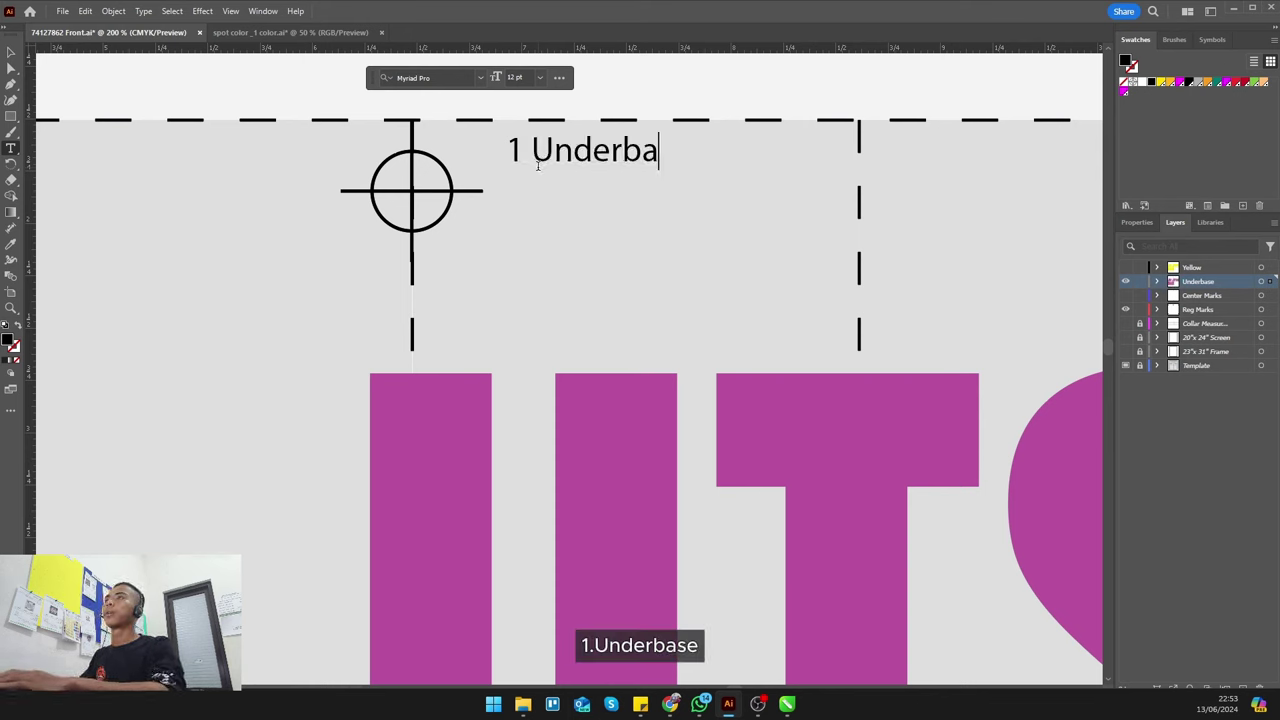
type("se")
left_click(9, 53)
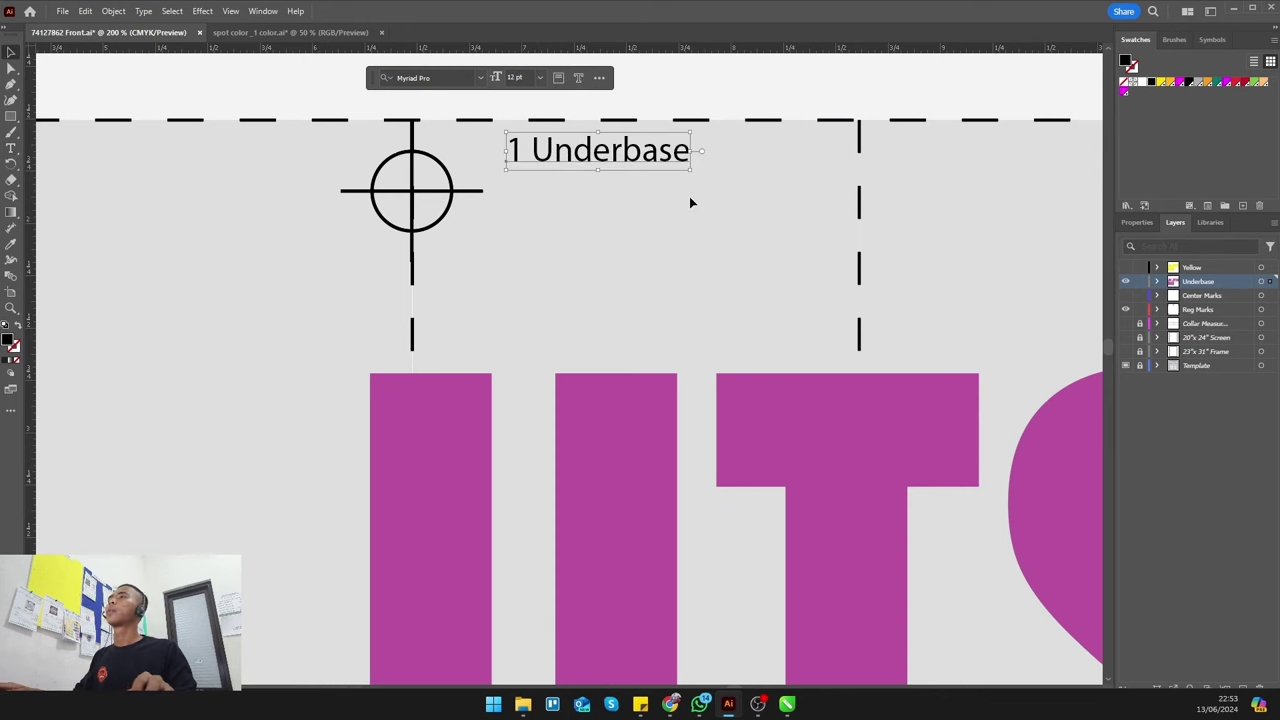
left_click(689, 196)
- Colour the 1 Underbase label with the artwork's magenta using the Eyedropper
left_click(673, 165)
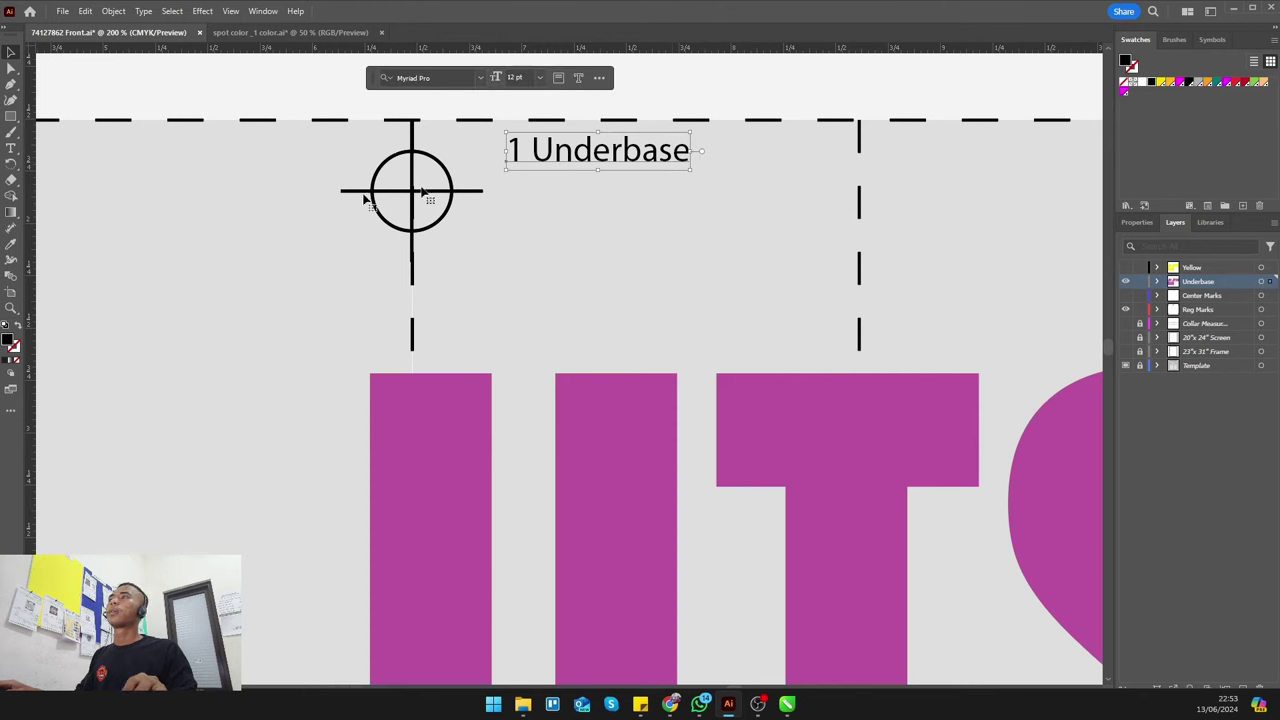
left_click(12, 248)
left_click(448, 380)
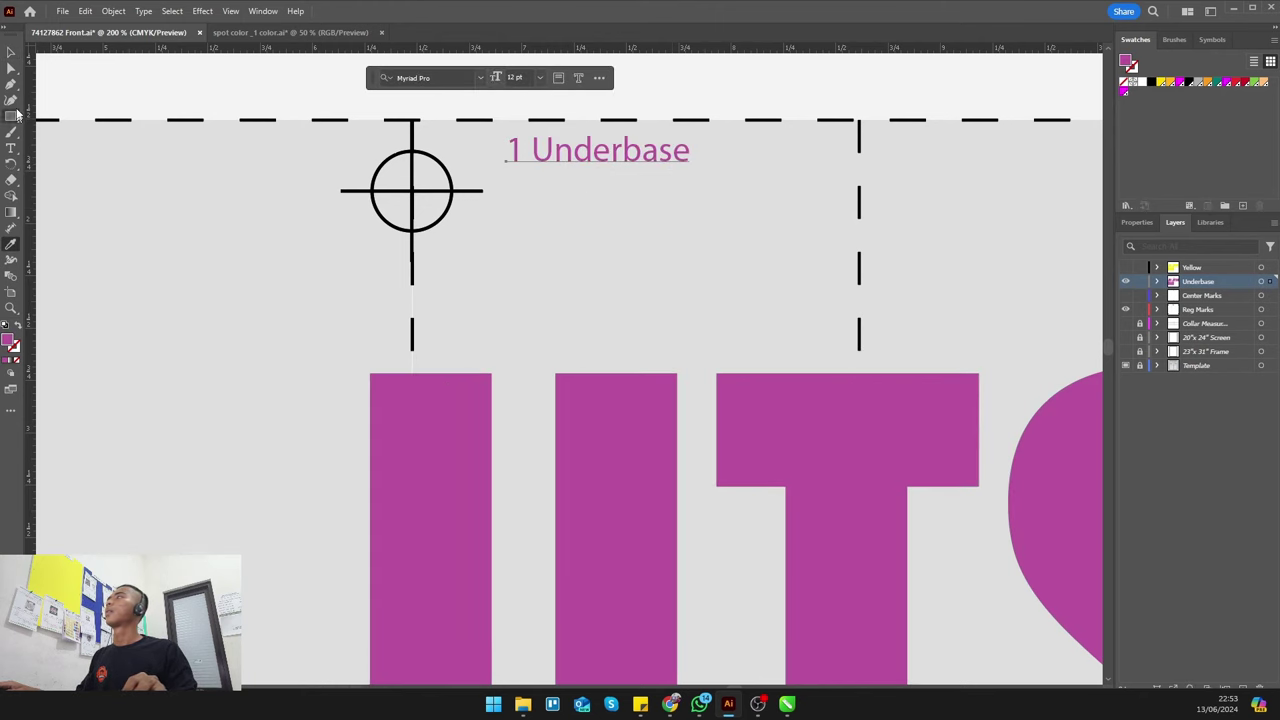
left_click(10, 52)
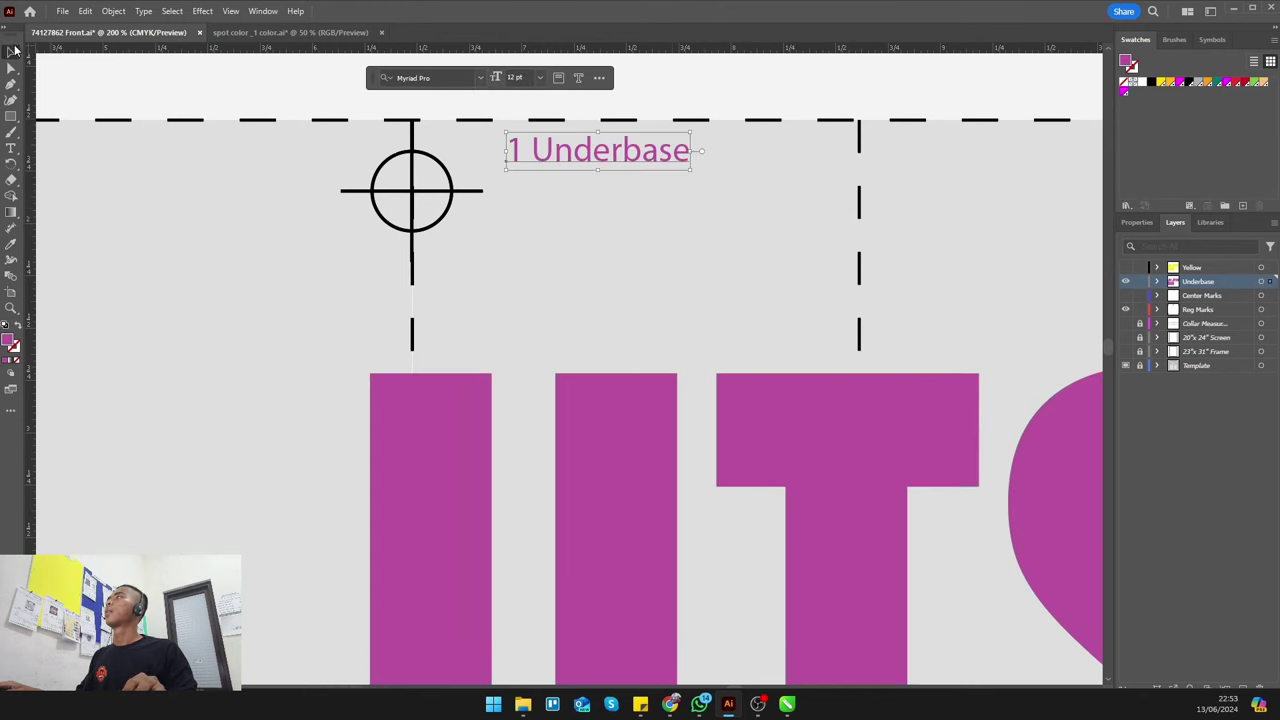
left_click(590, 385)
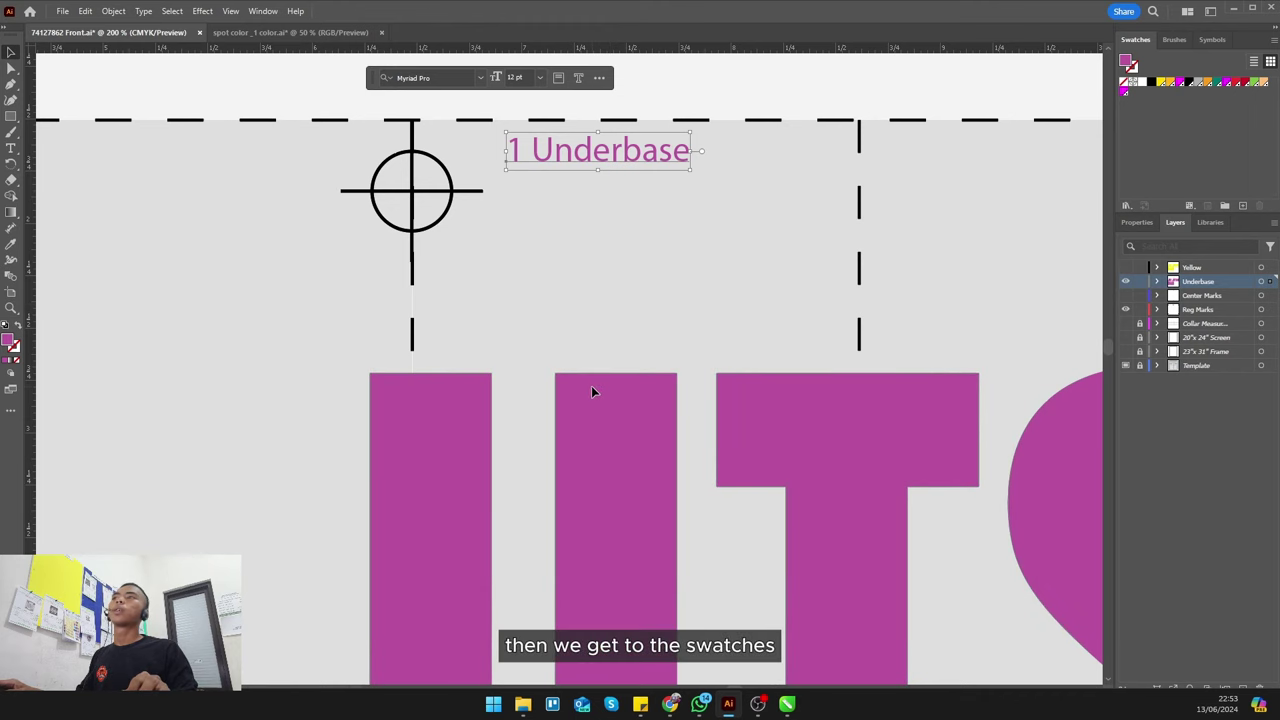
- Create an 'Underbase' spot-colour swatch (C 26.95 M 81.25 Y 0 K 0) from the magenta fill
left_click(1242, 206)
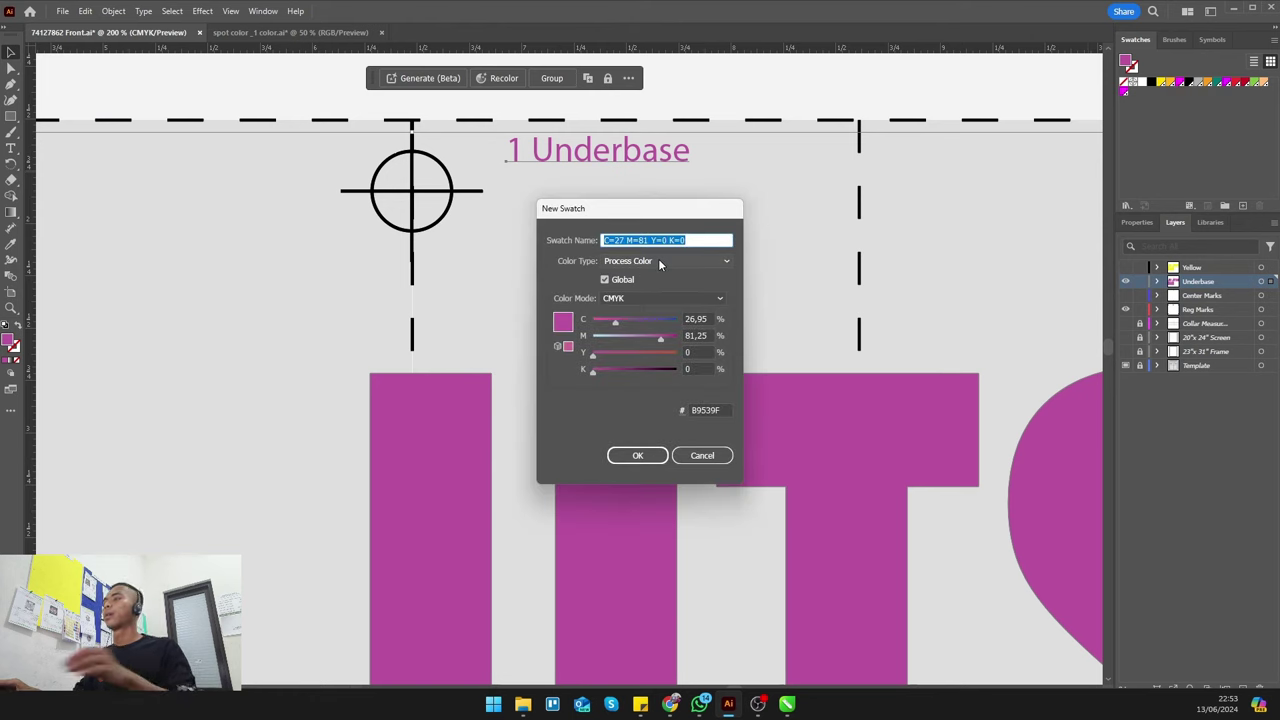
type("Underbas")
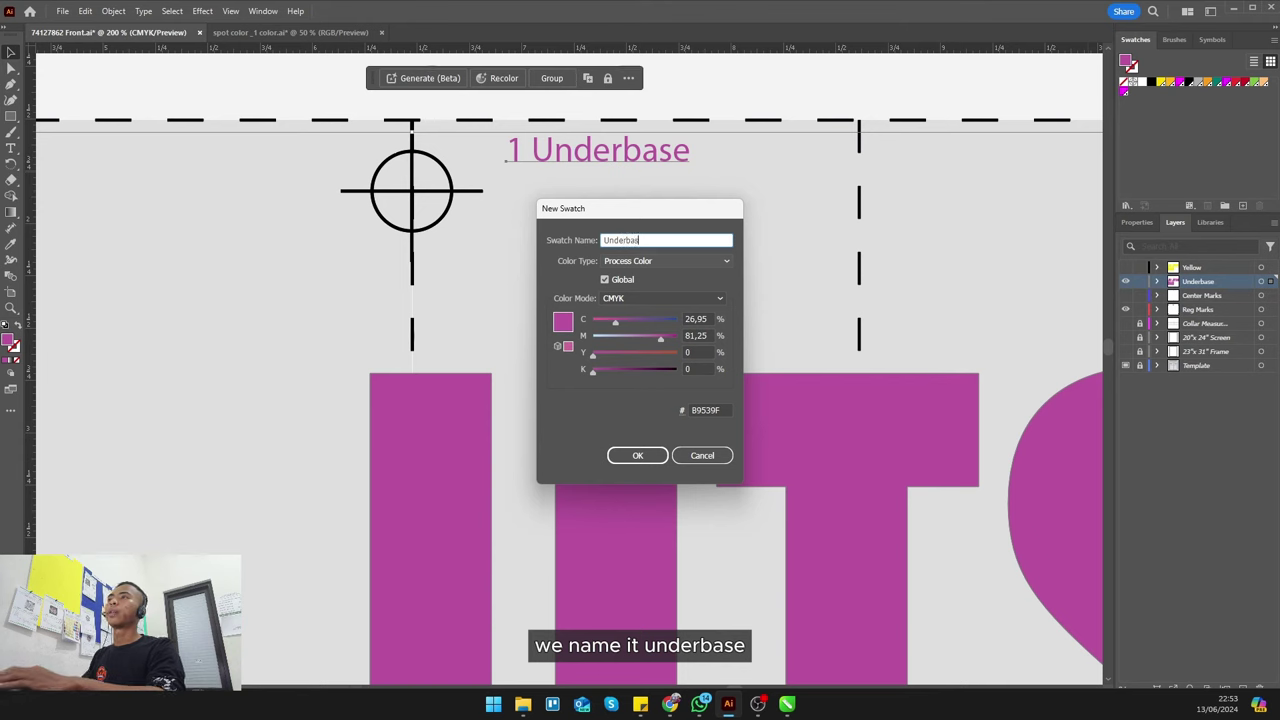
type("e")
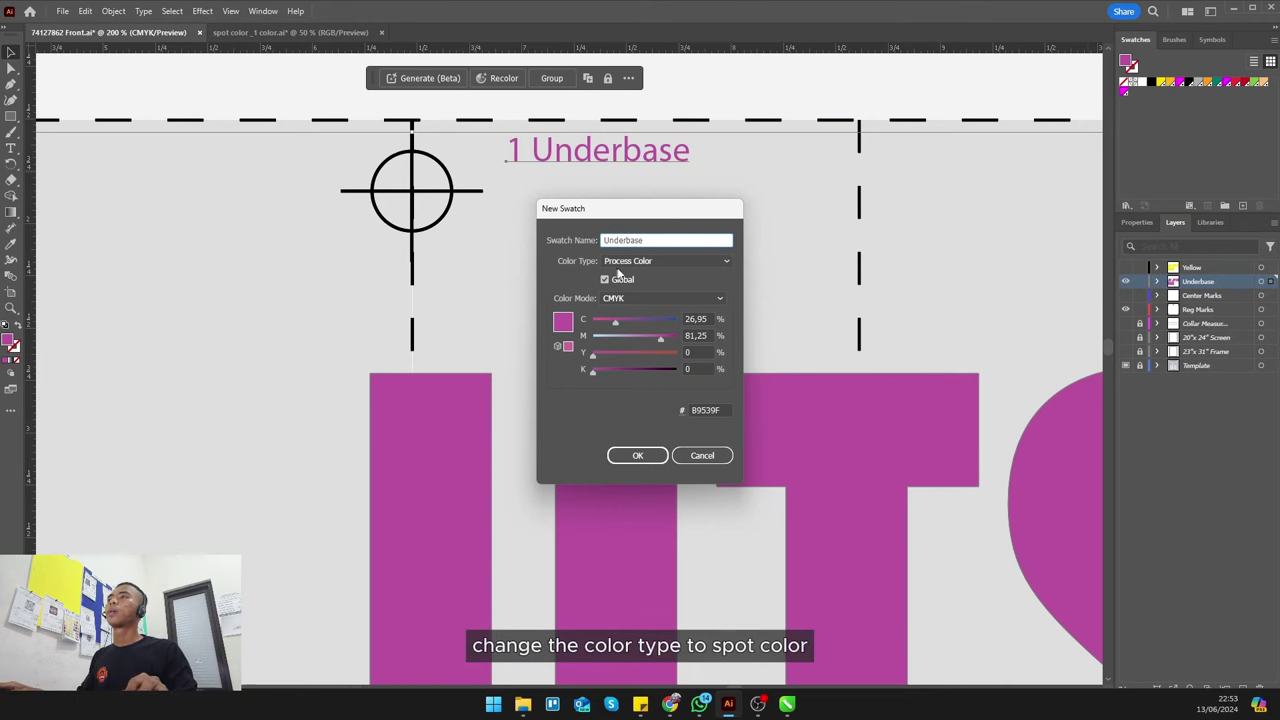
left_click(638, 263)
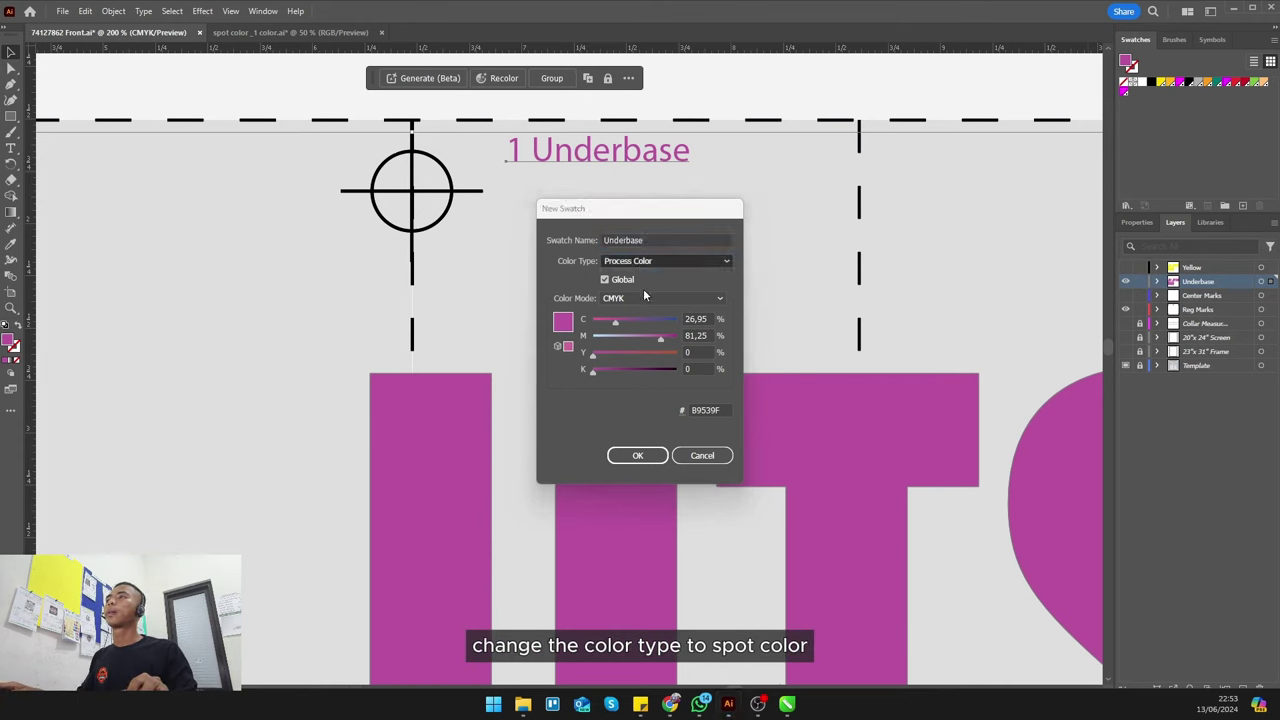
left_click(644, 292)
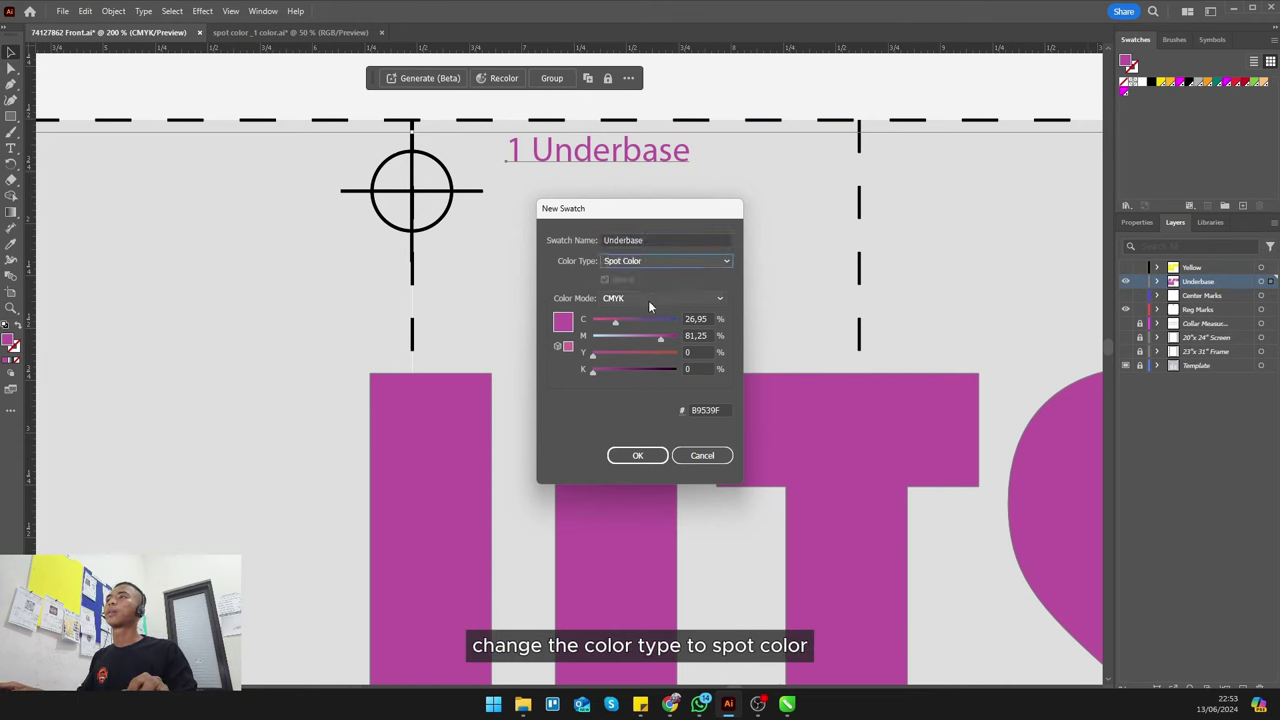
left_click(652, 462)
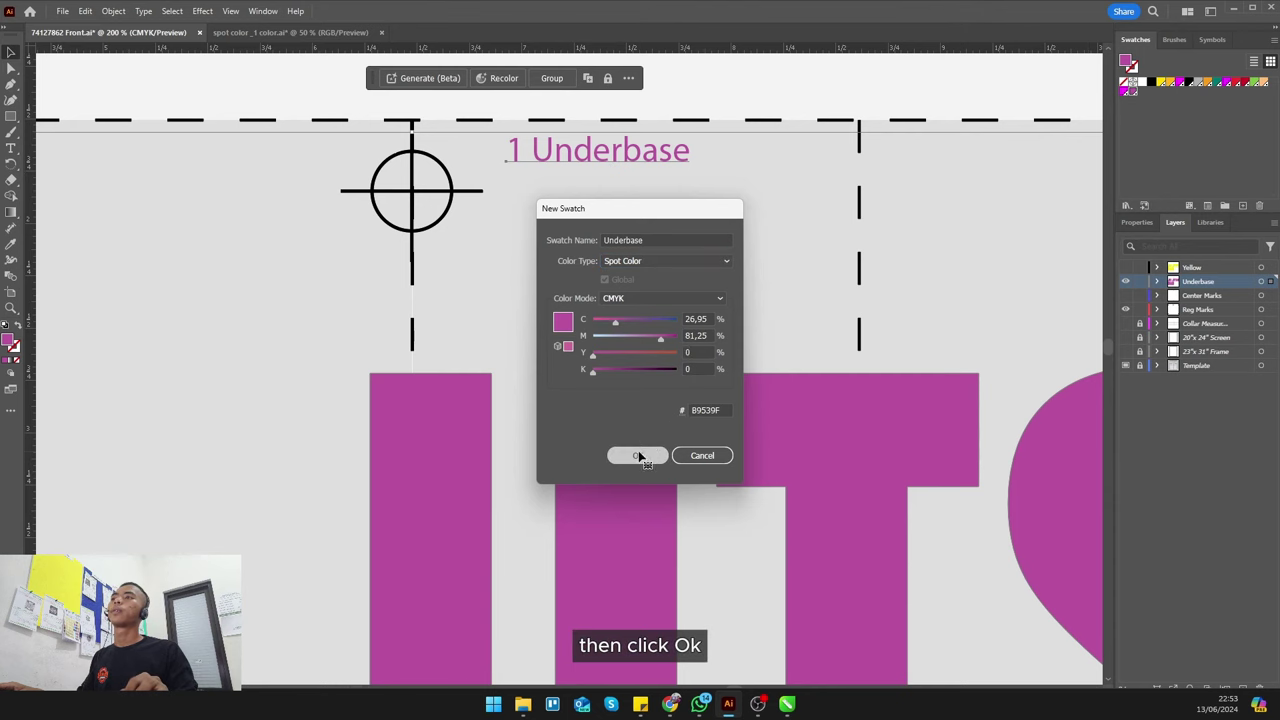
left_click(700, 311)
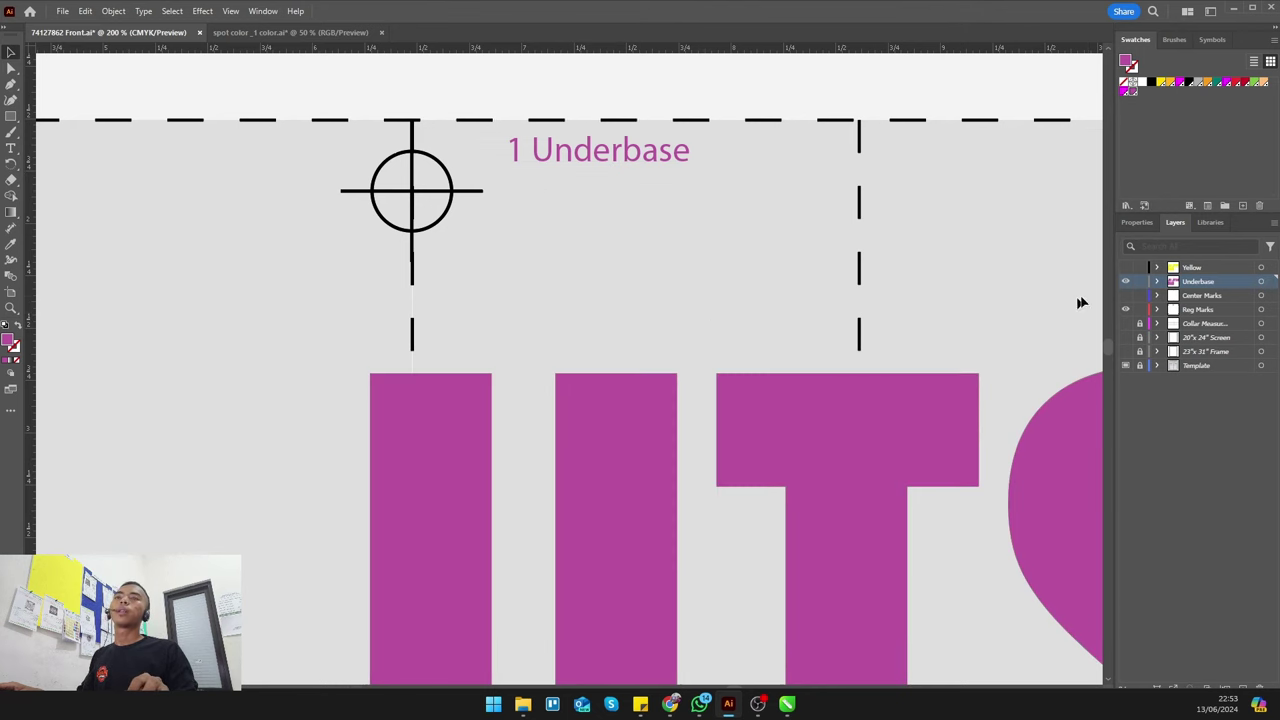
- Add a '2 Yellow' label below 1 Underbase and paste it in place on the Yellow layer
left_click(1126, 268)
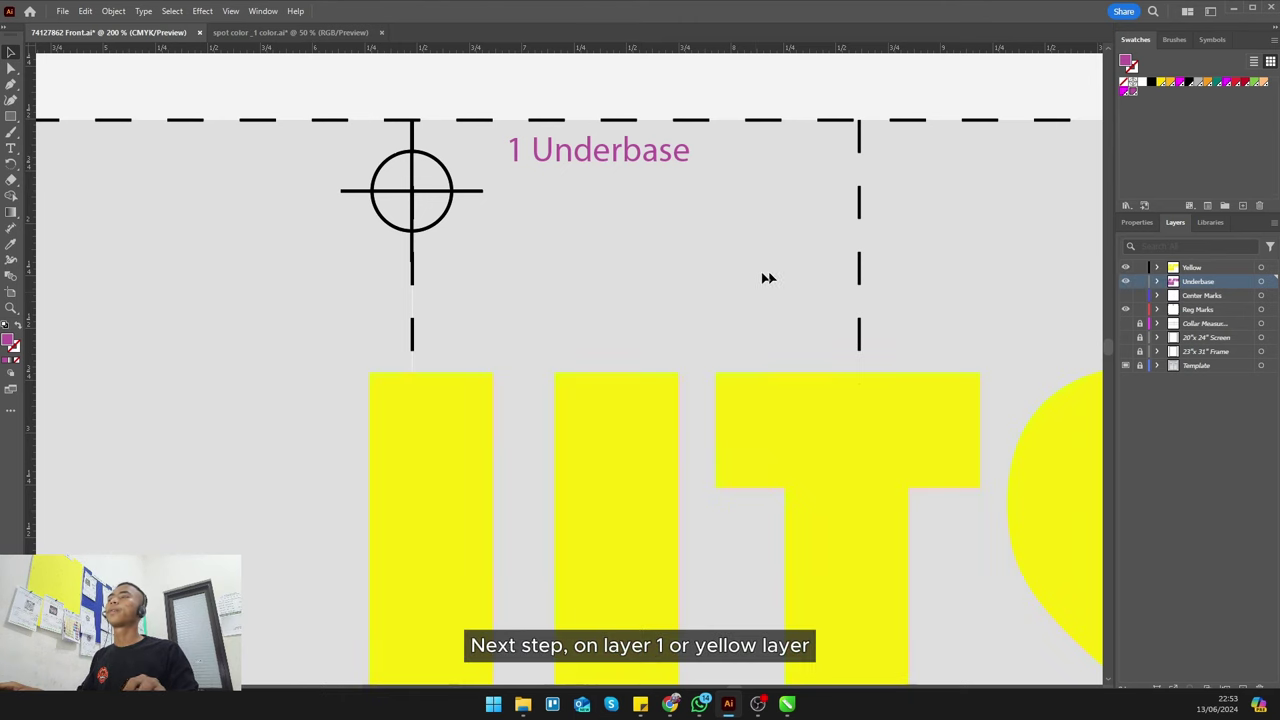
left_click(12, 149)
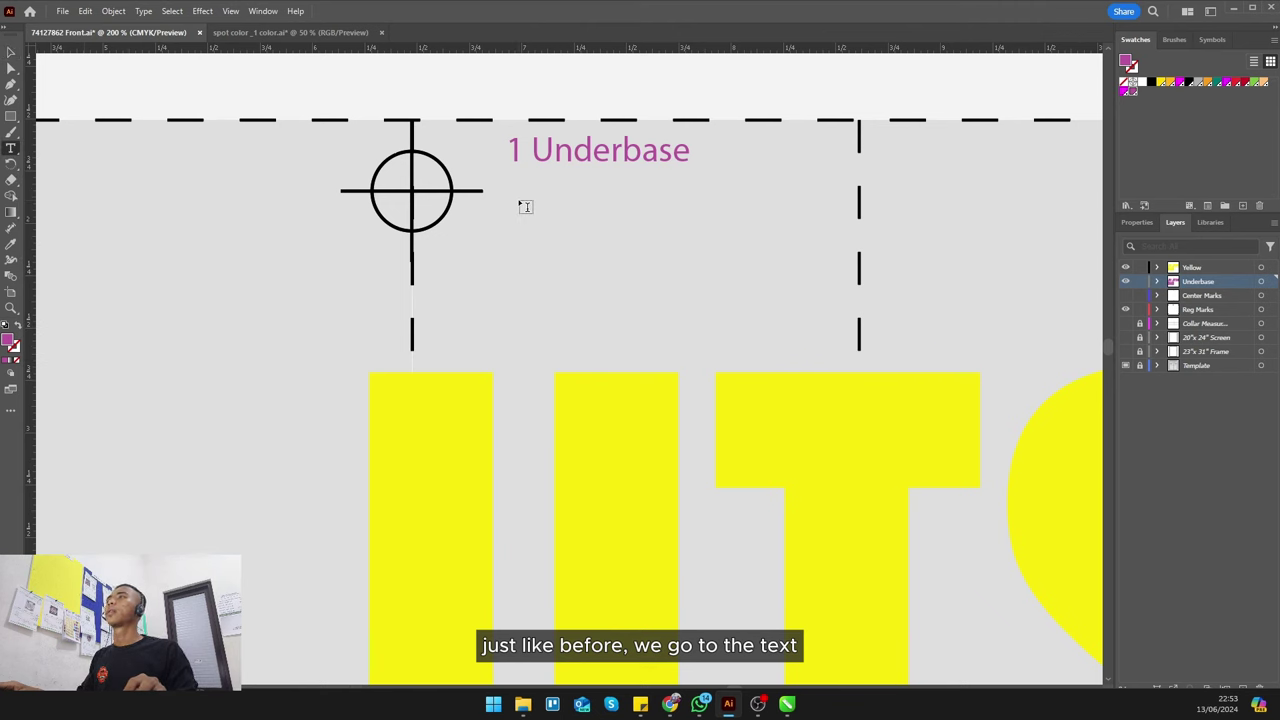
left_click(519, 199)
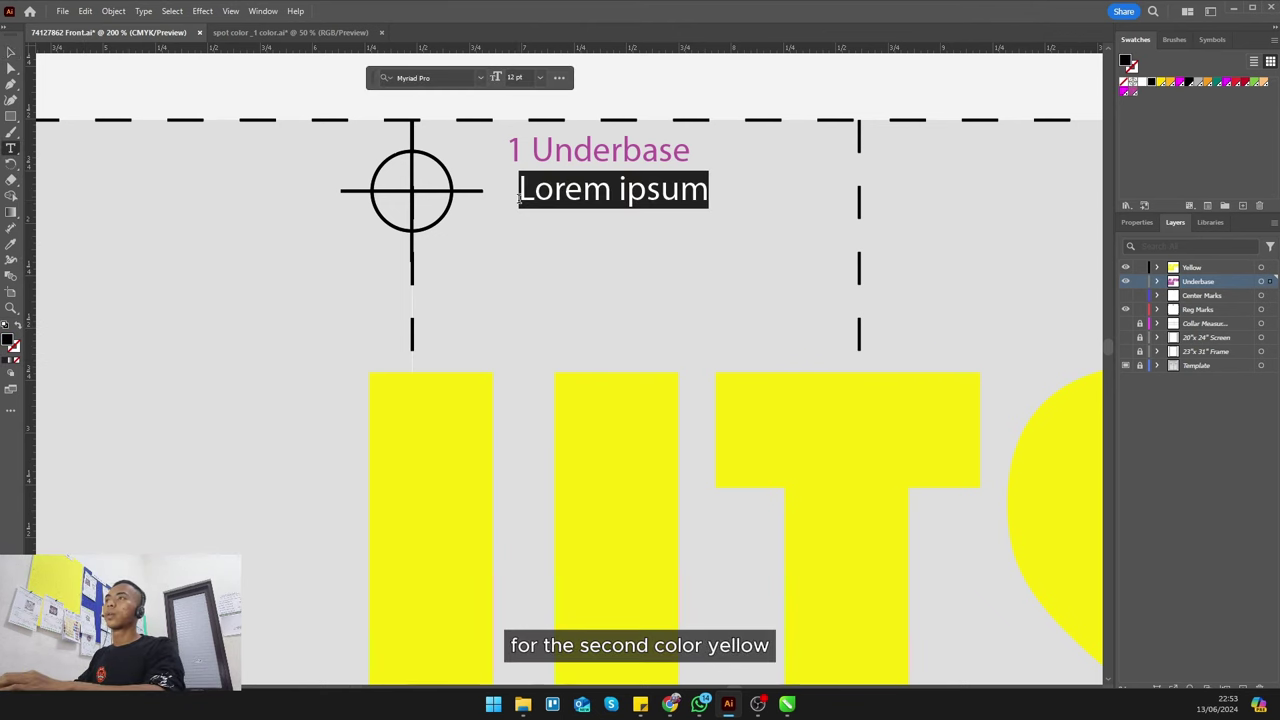
type("2 Yello")
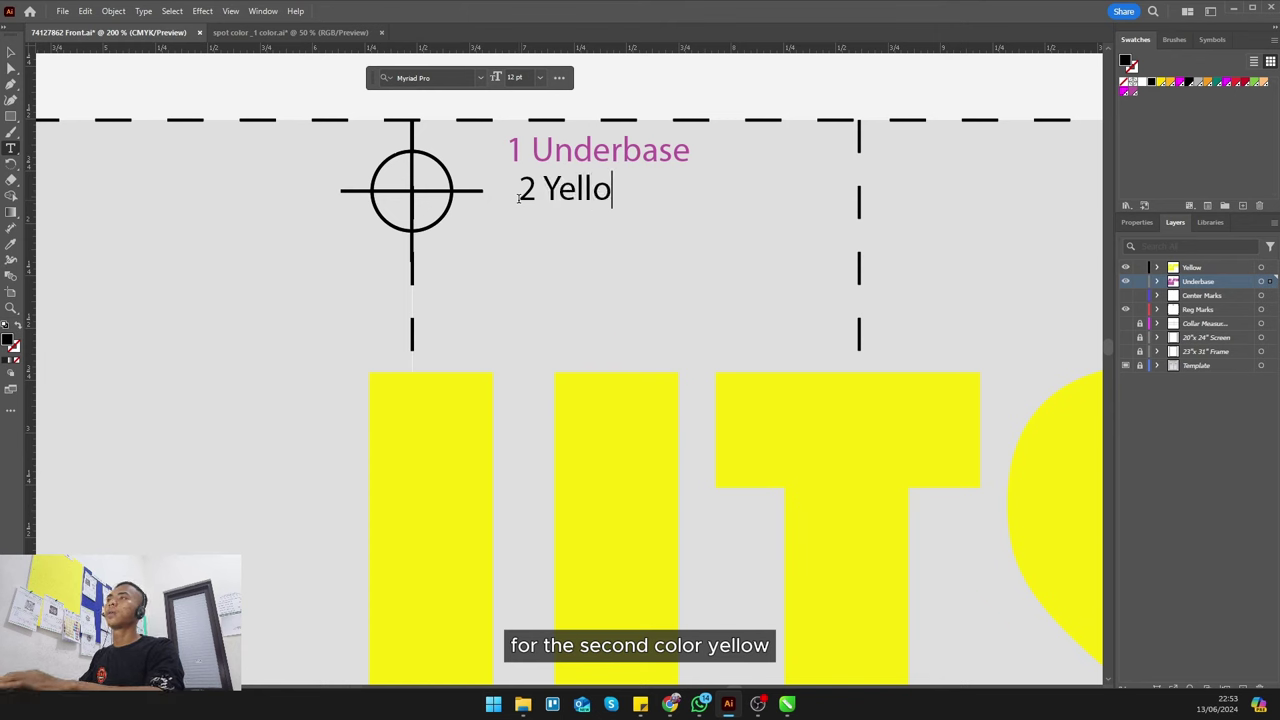
type("w")
left_click(11, 52)
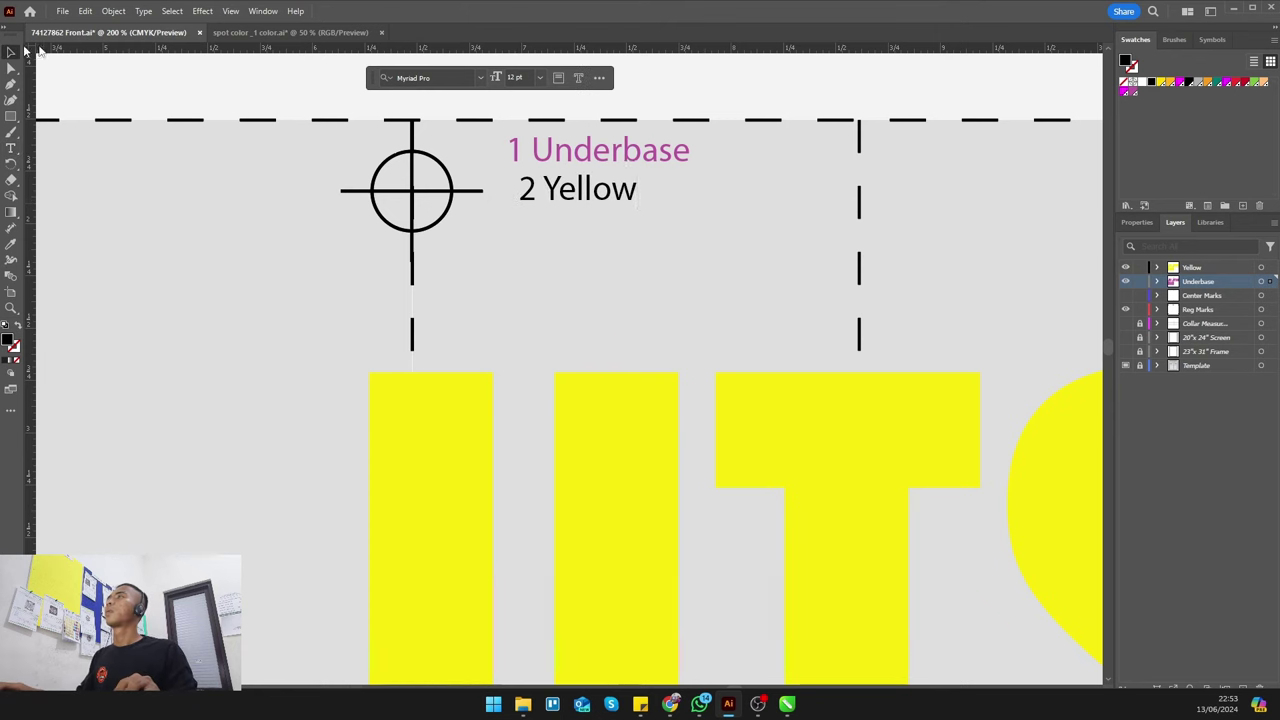
key("Delete")
left_click(1200, 267)
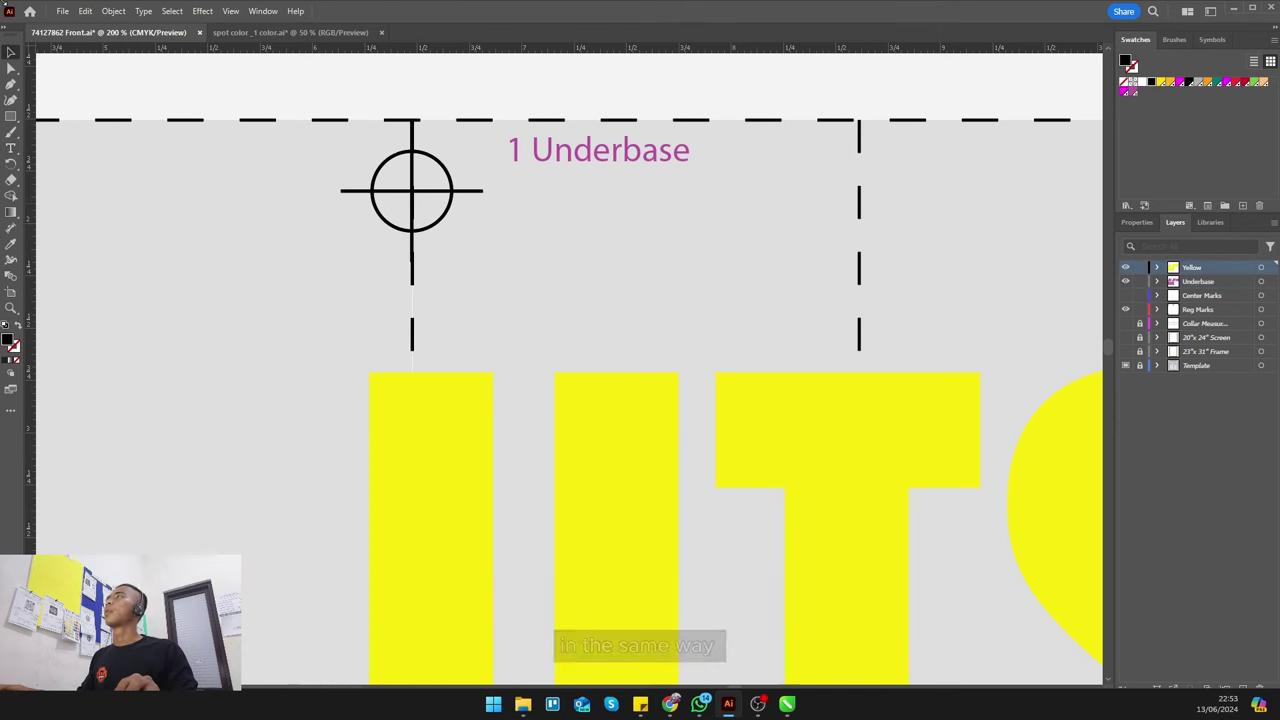
left_click(85, 11)
left_click(110, 106)
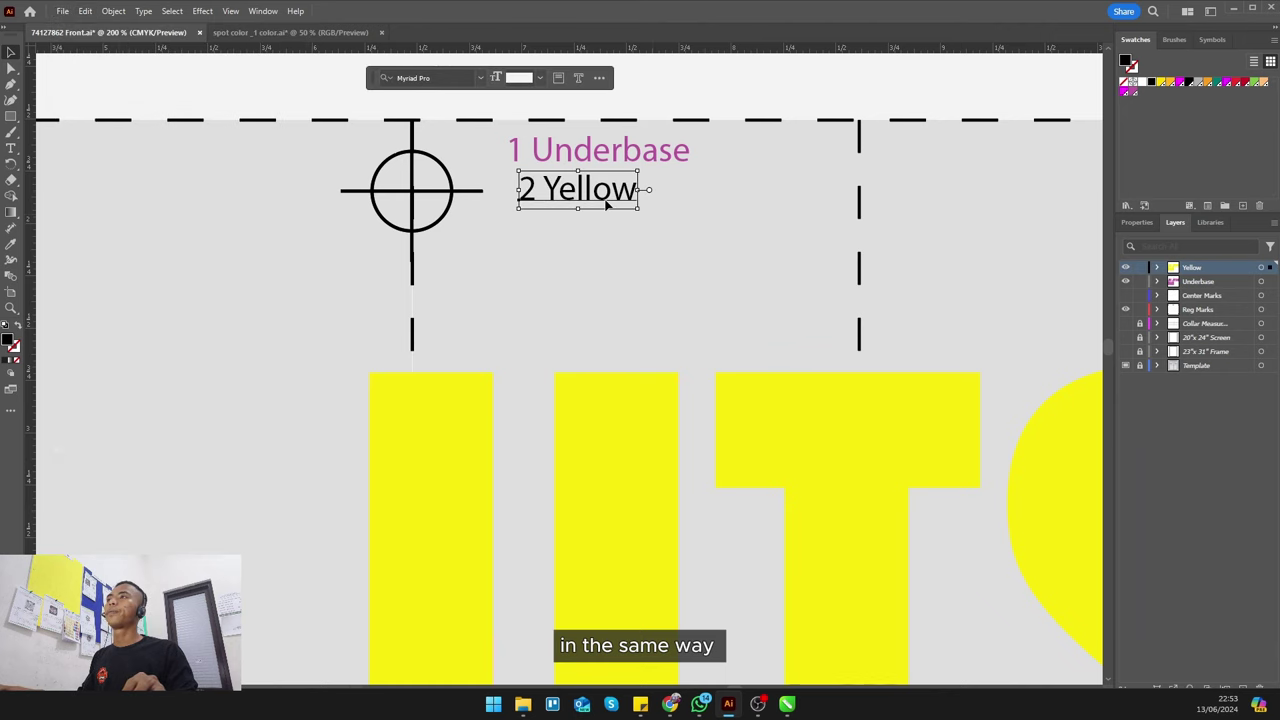
left_click_drag(607, 204, 597, 201)
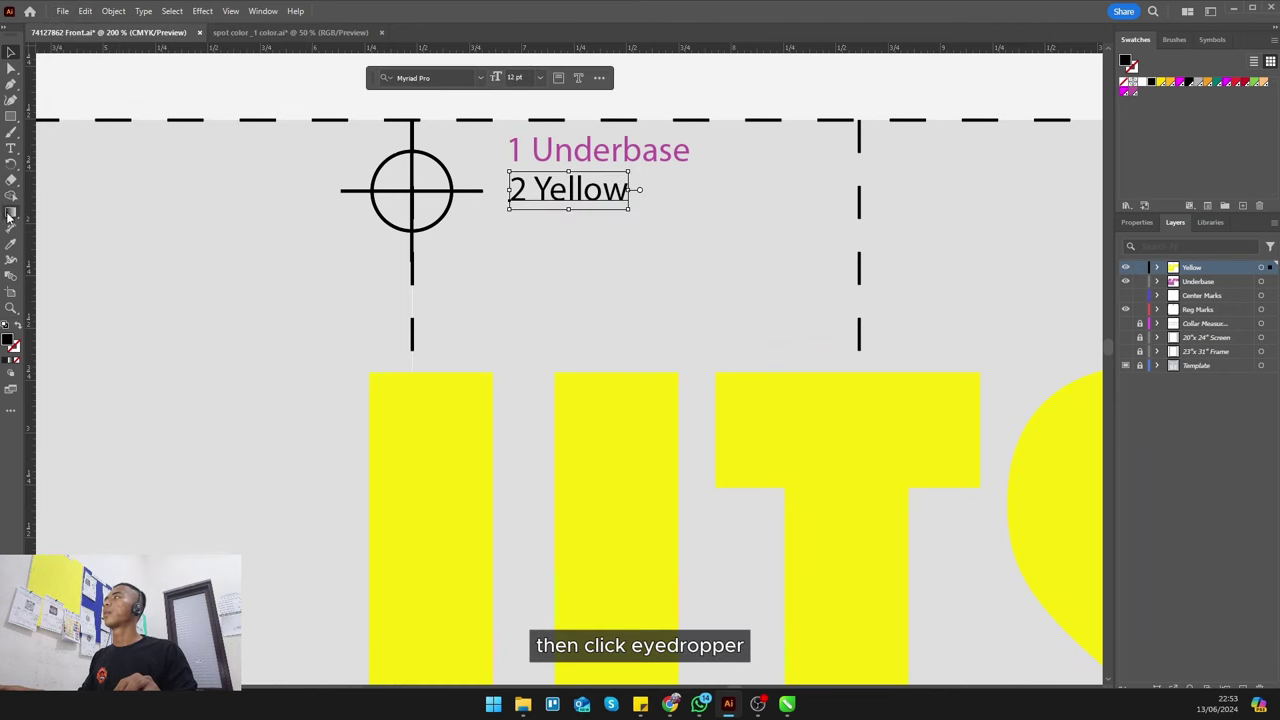
- Colour the 2 Yellow label with the lettering's yellow using the Eyedropper
left_click(12, 245)
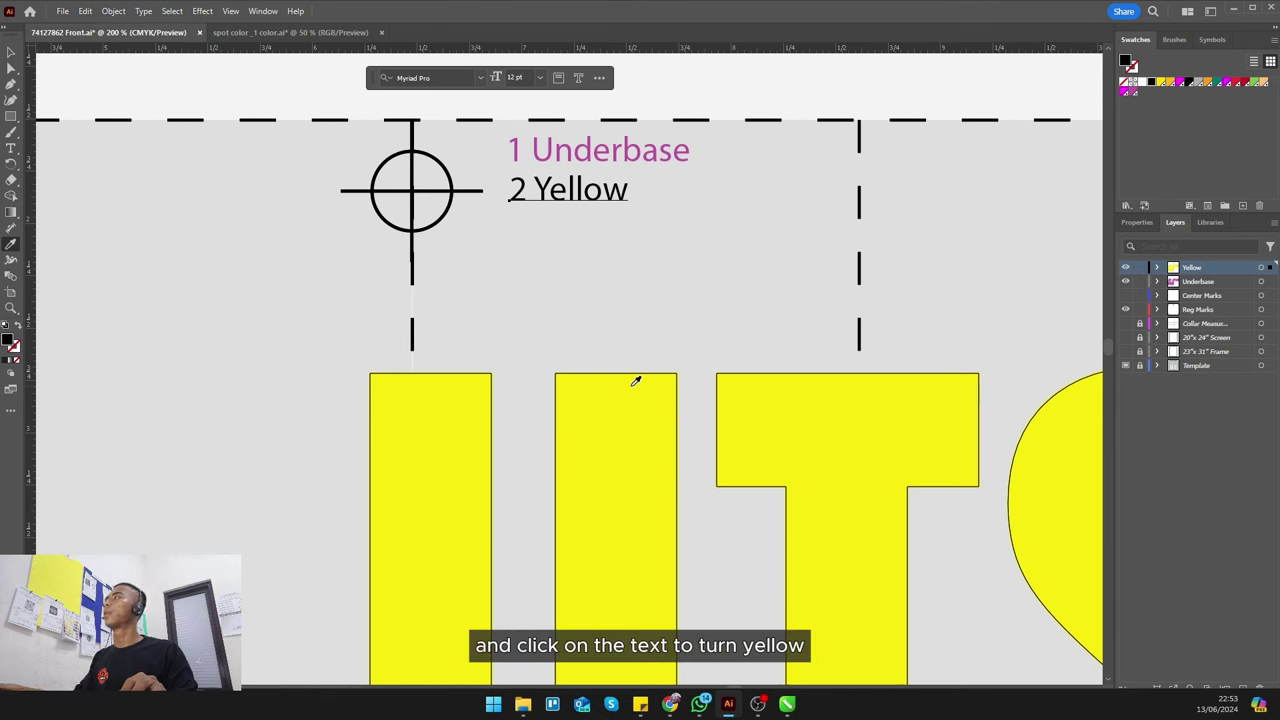
left_click(635, 381)
left_click(11, 51)
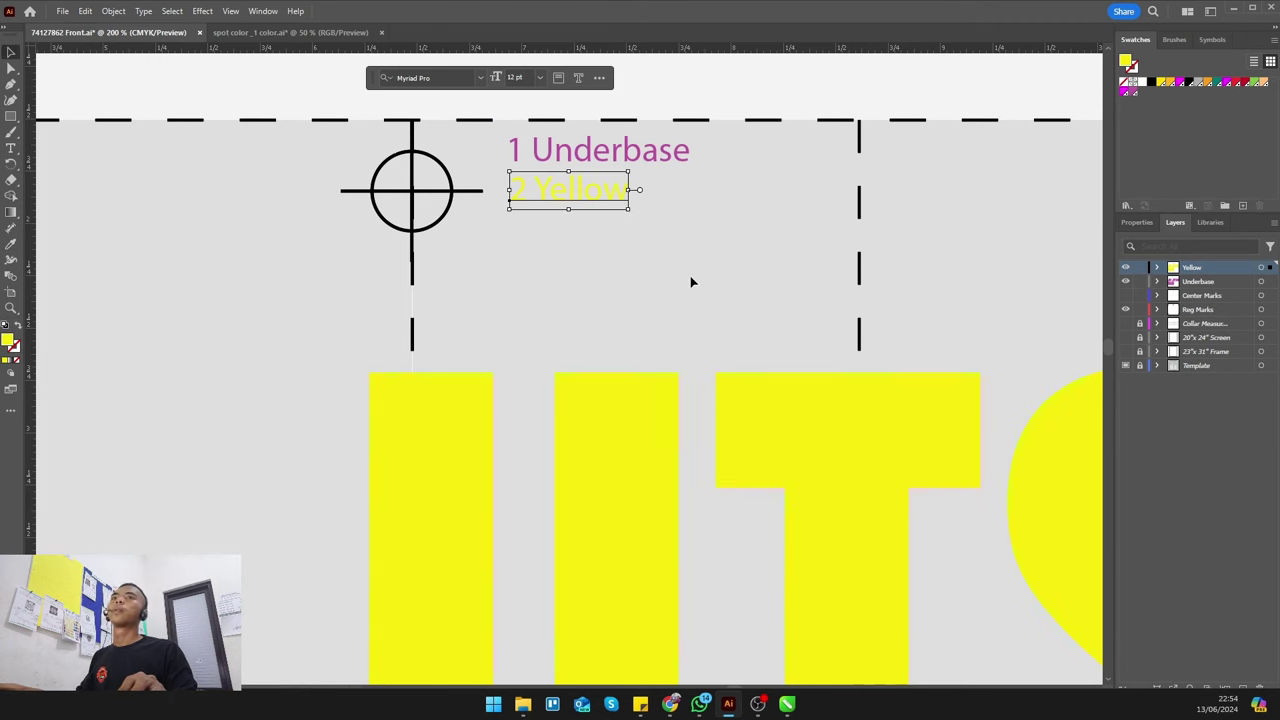
left_click(650, 245)
left_click(600, 192)
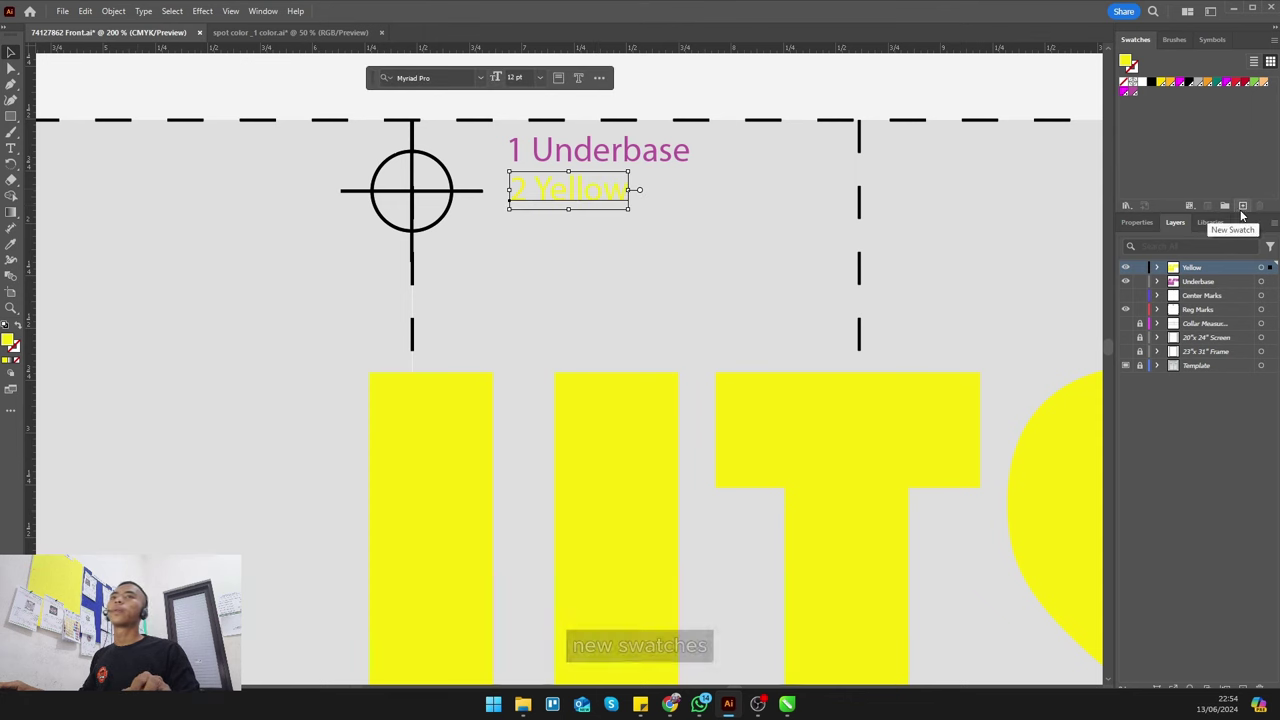
- Create a '2 Yellow' spot-colour swatch (C 3.87 M 1.97 Y 98.86 K 0) from the label's fill
left_click(1242, 207)
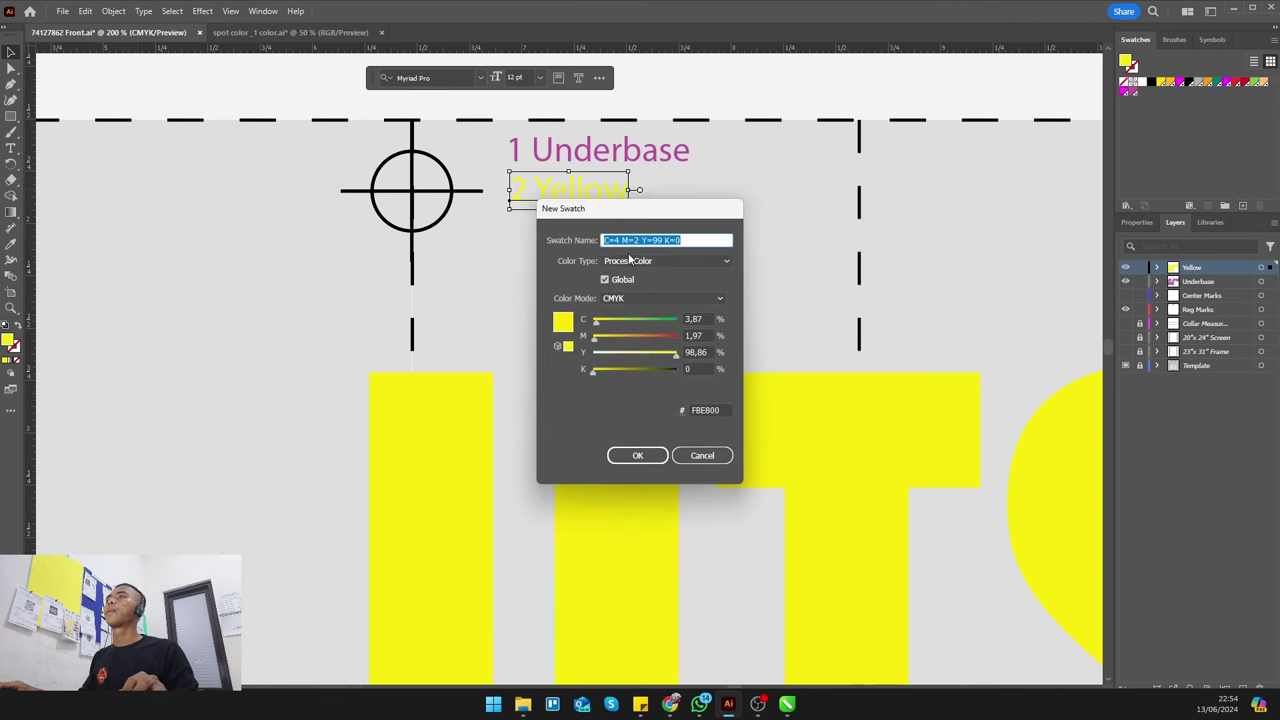
type("2 Yel")
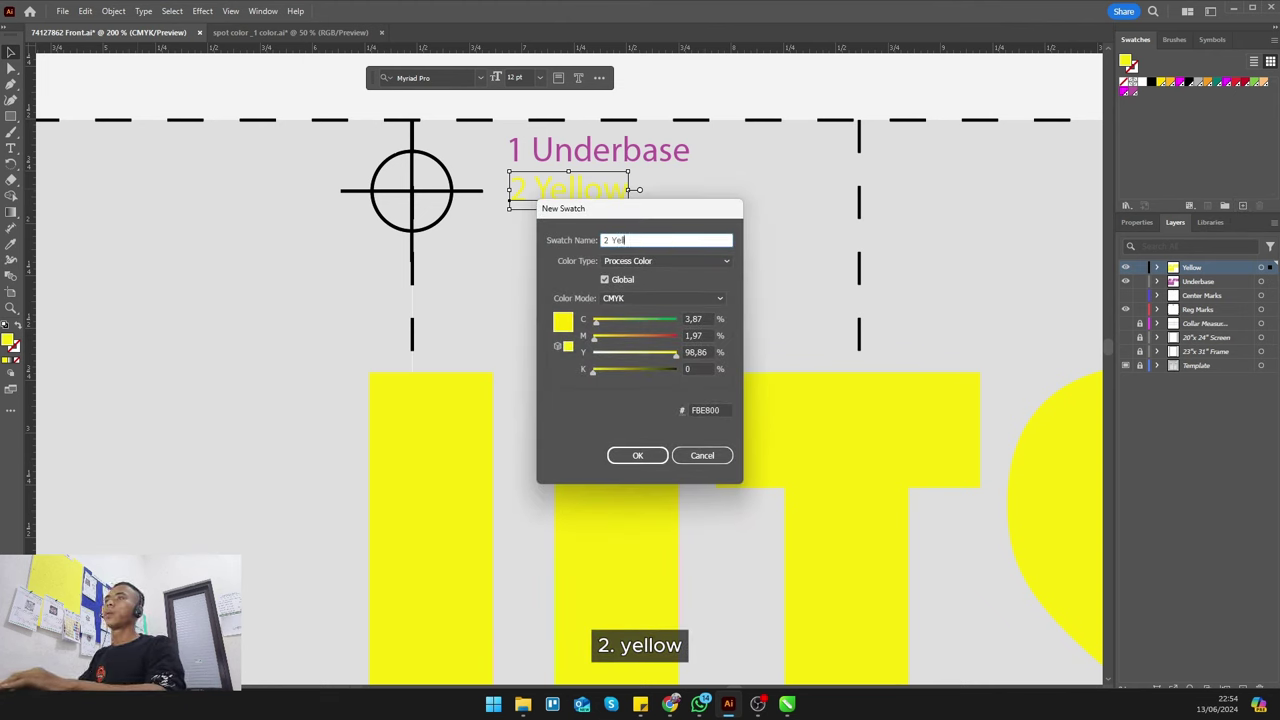
type("low")
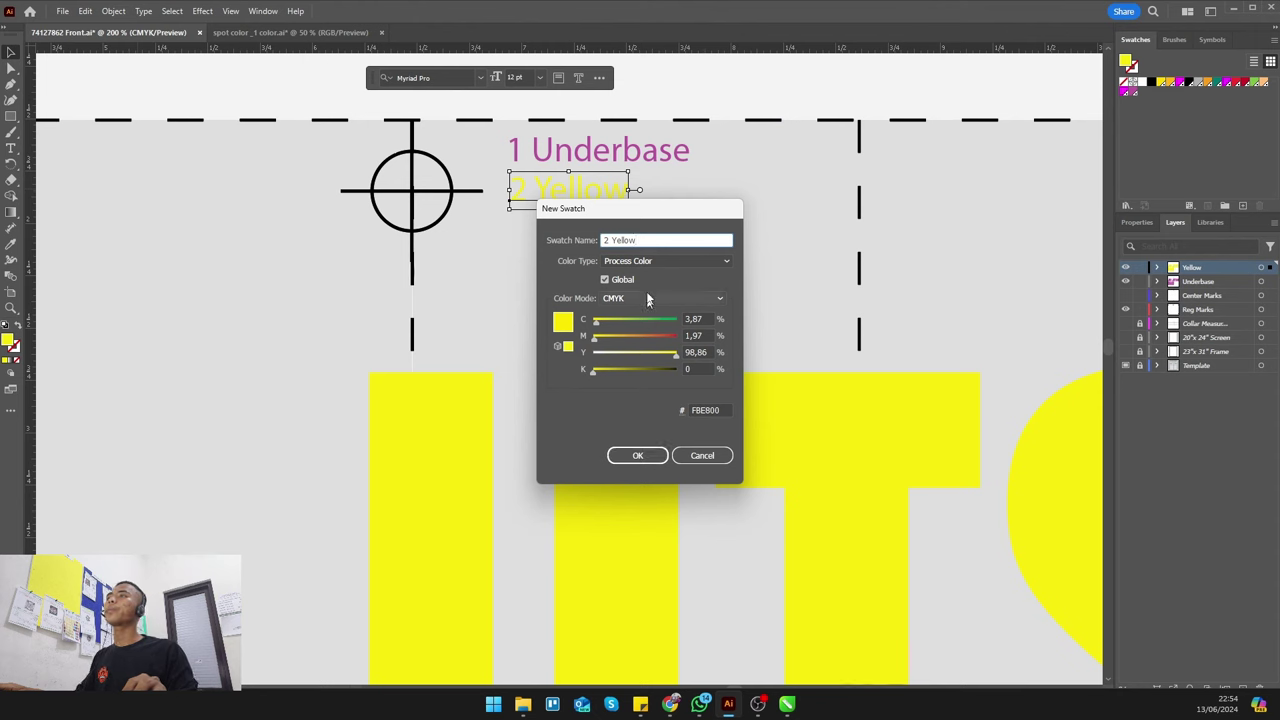
left_click(655, 261)
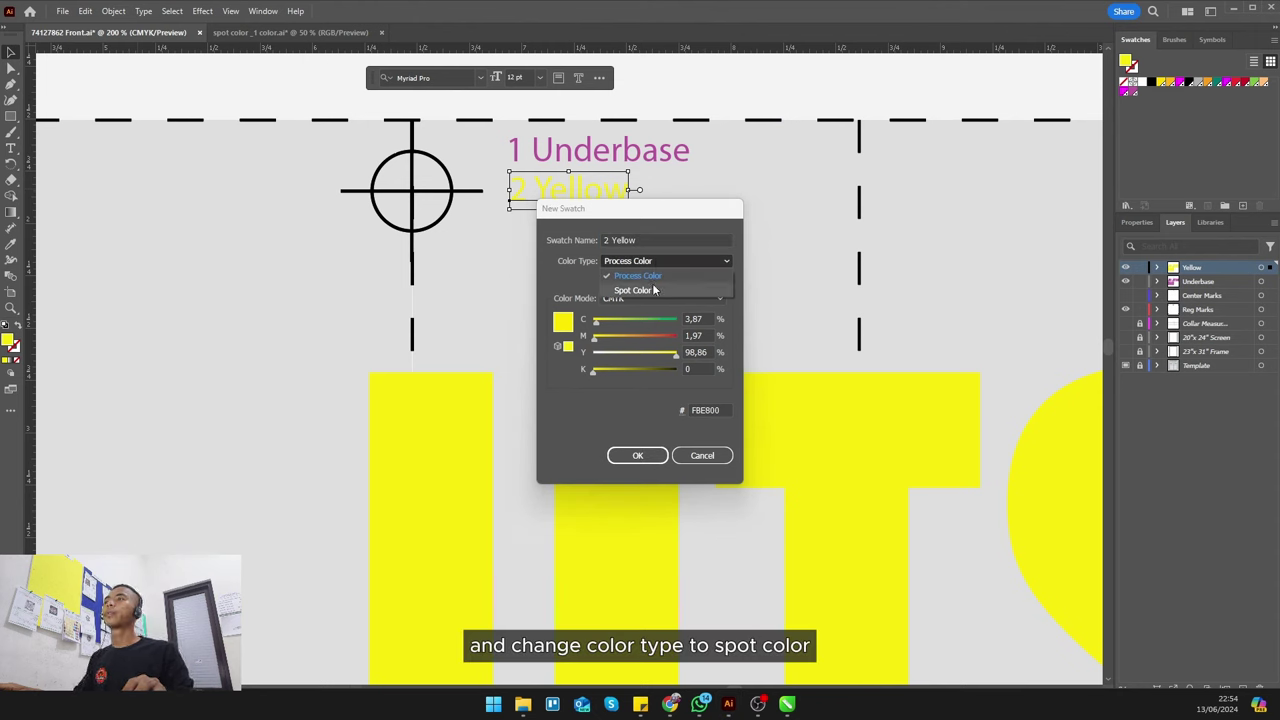
left_click(655, 290)
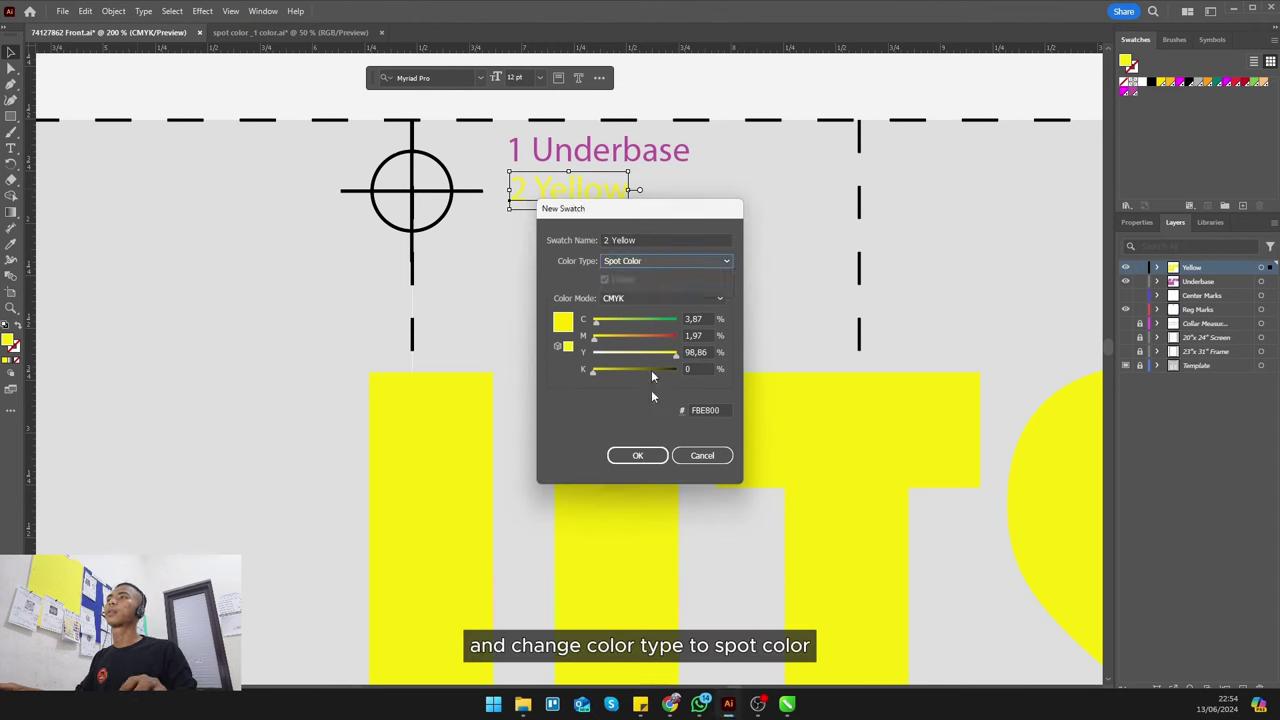
left_click(660, 455)
left_click(697, 318)
scroll(600, 300, "down", 2)
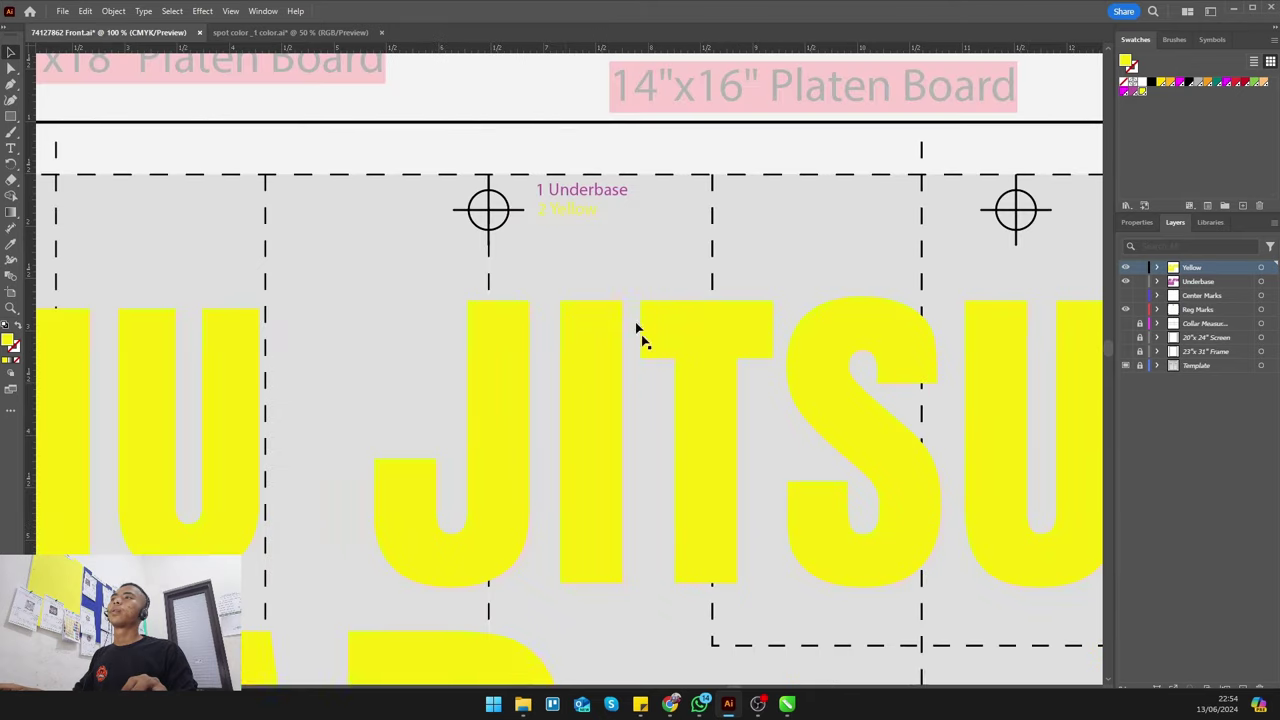
scroll(640, 337, "down", 2)
scroll(590, 344, "down", 3)
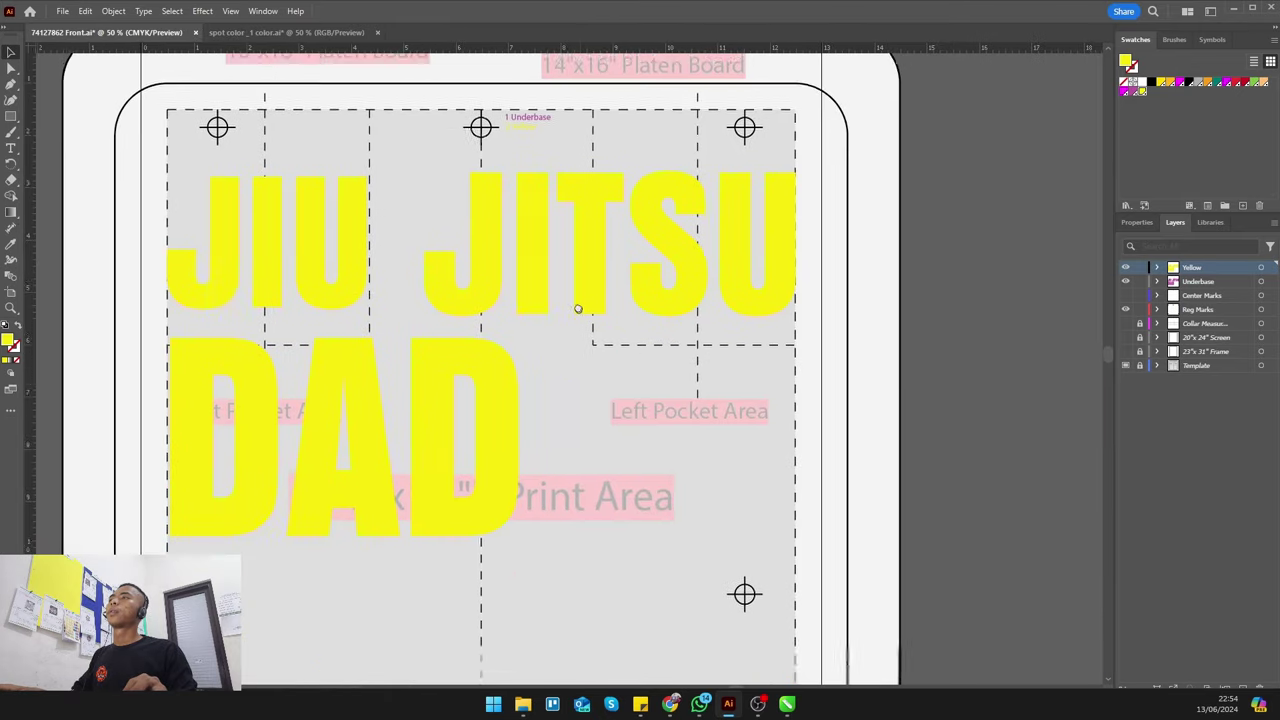
left_click(1125, 268)
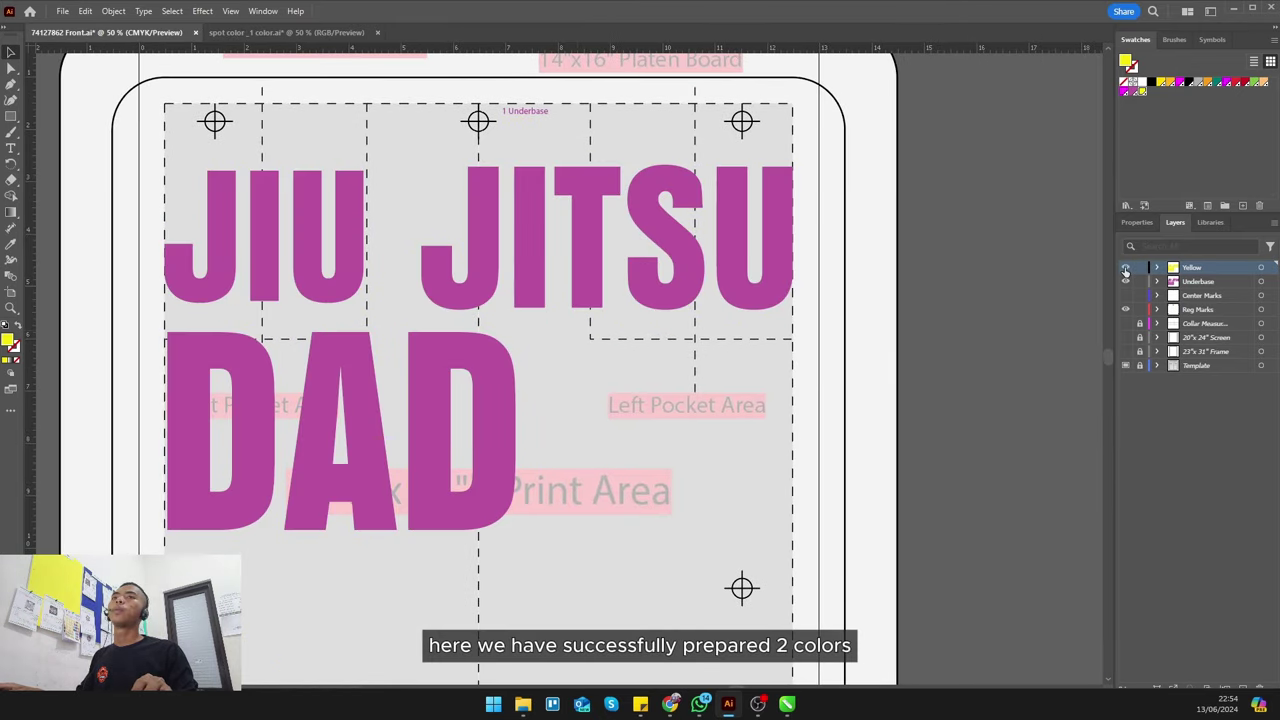
left_click(1125, 268)
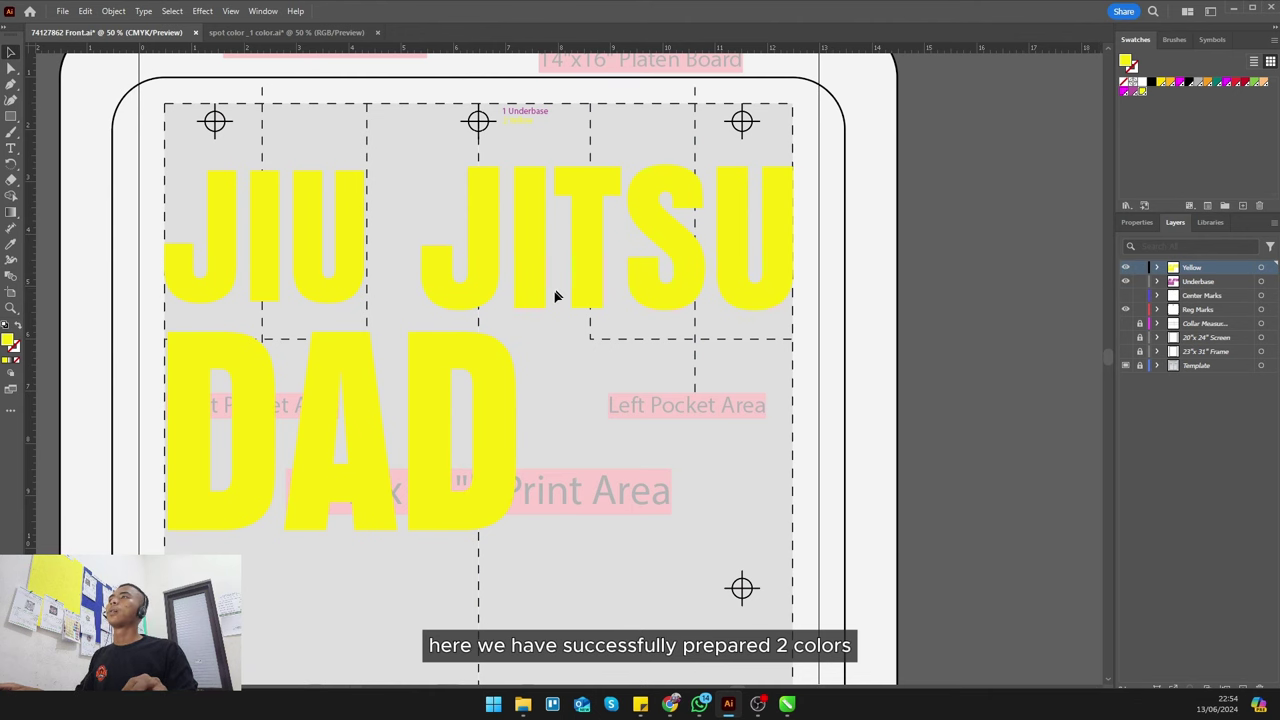
scroll(562, 312, "up", 2)
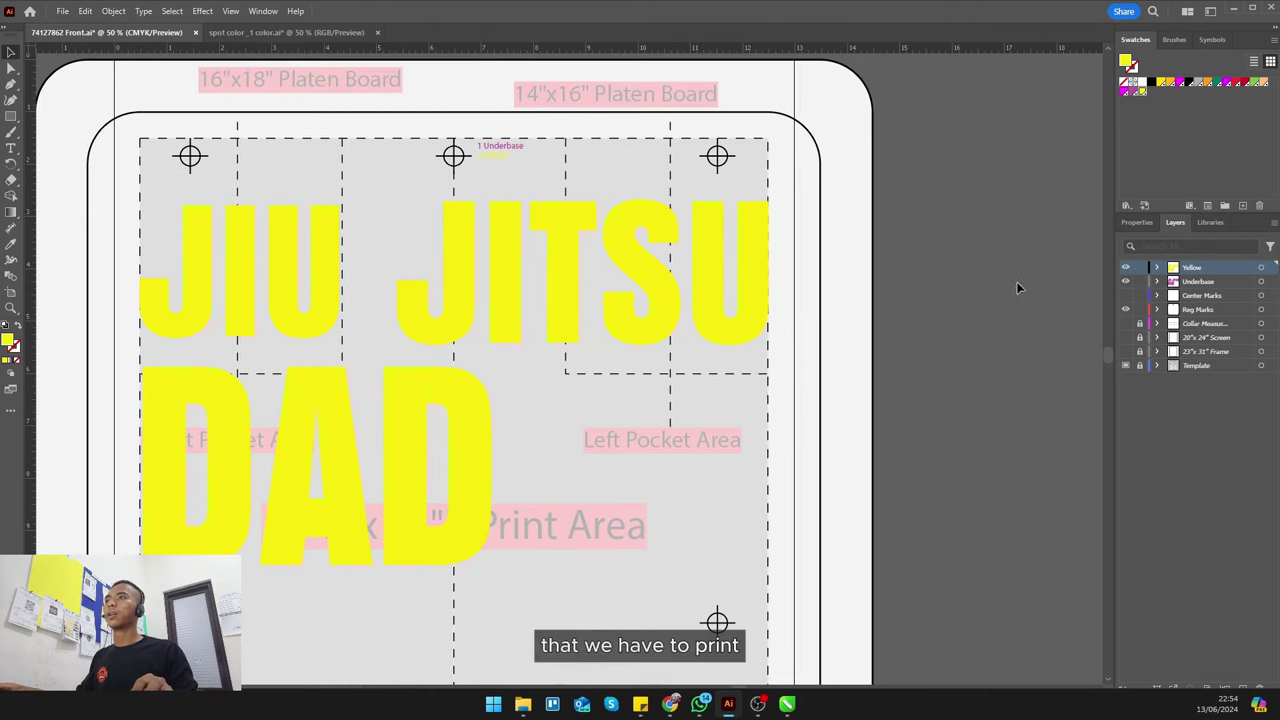
left_click_drag(491, 408, 543, 408)
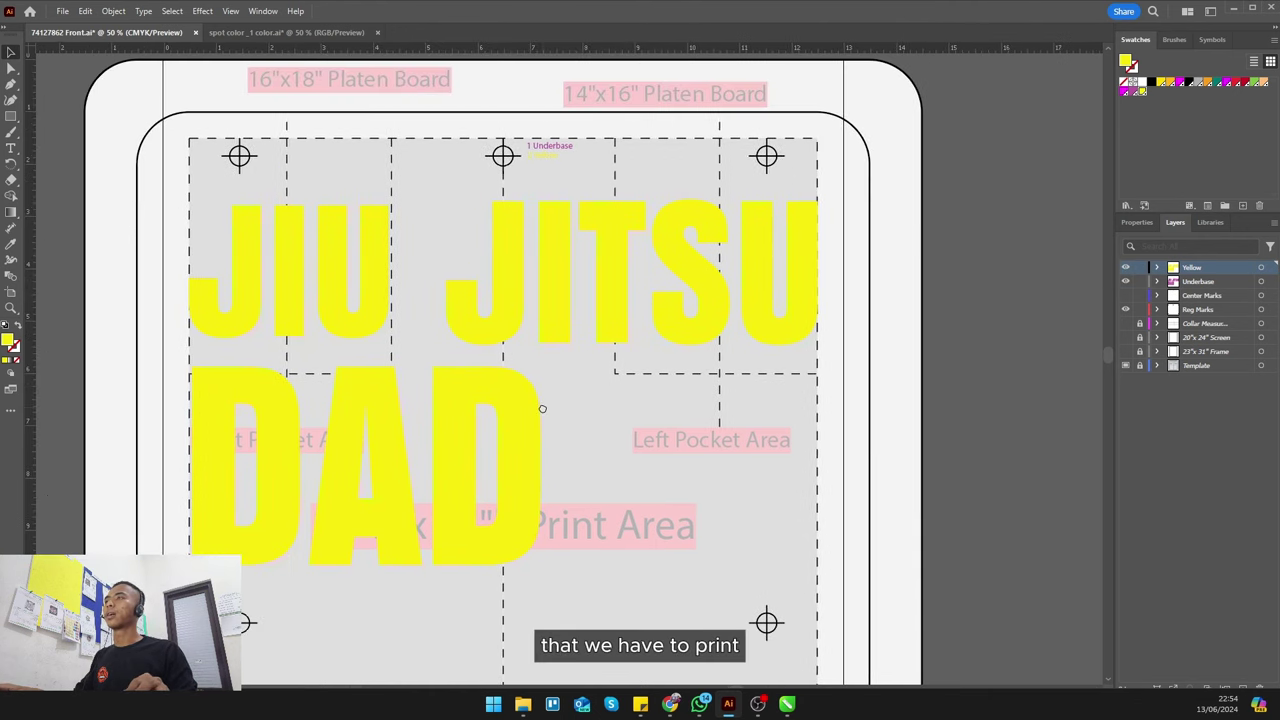
left_click(1125, 268)
left_click(1125, 268)
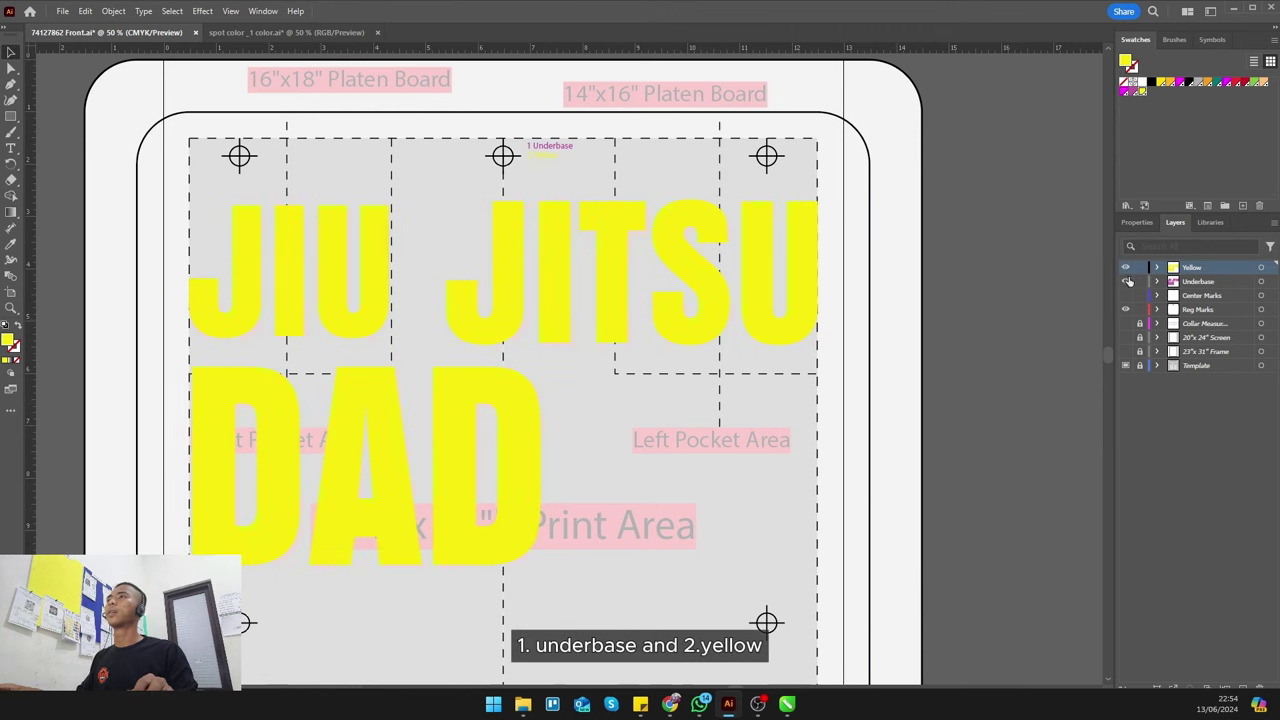
scroll(571, 331, "down", 1)
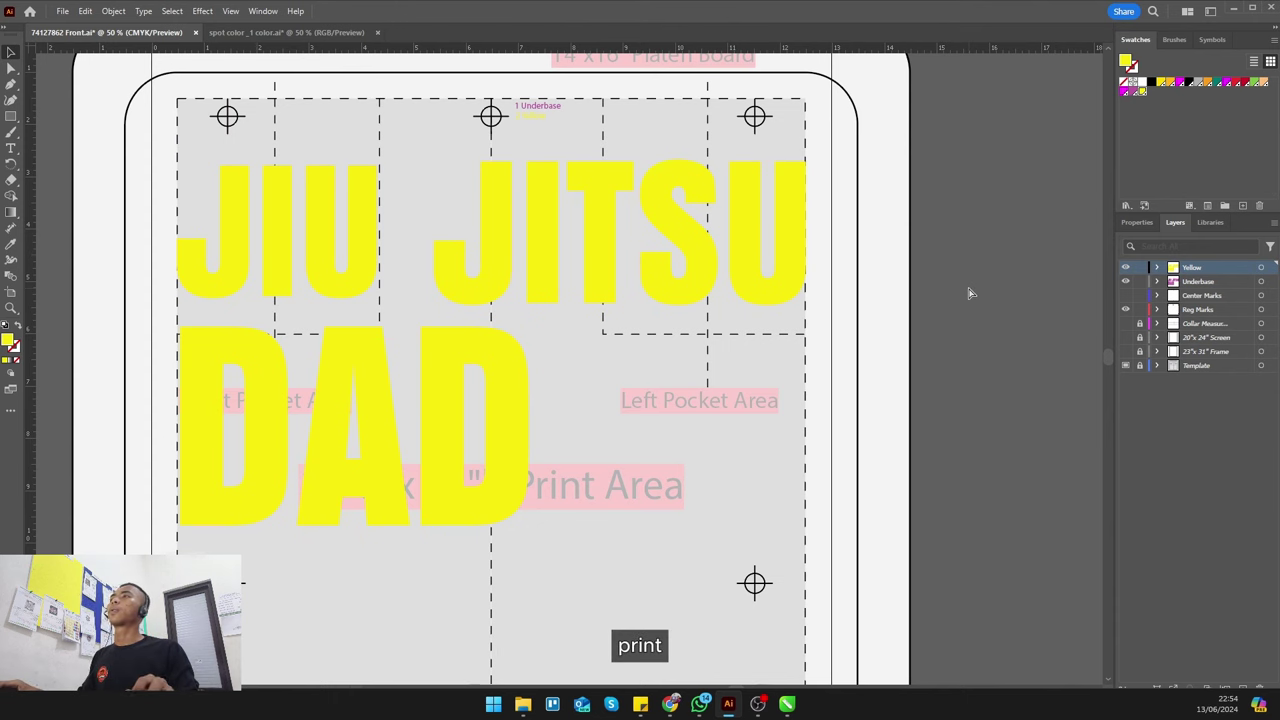
- Open Print with Ctrl+P and view the Output ink list showing 2 Yellow and Underbase
key("ctrl+p")
left_click(445, 258)
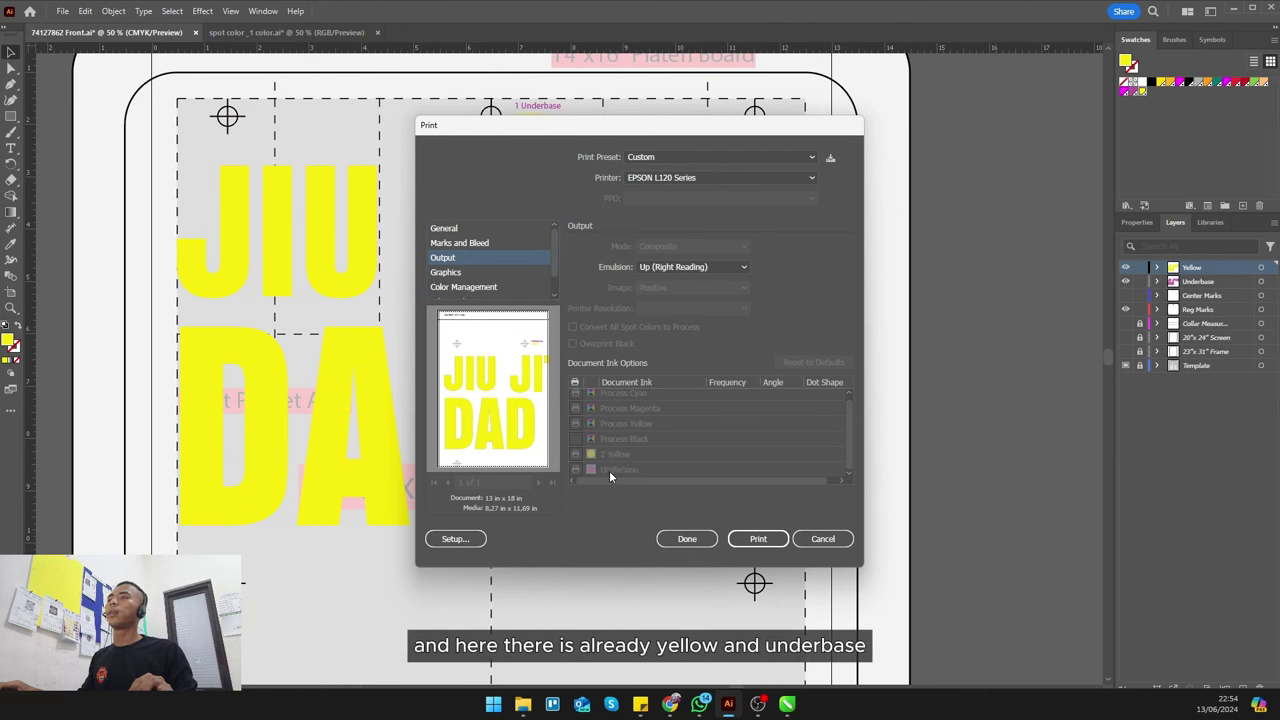
- Dismiss the Print dialog and zoom out to show the full shirt artboard with the yellow JIU JITSU DAD lettering
left_click(823, 539)
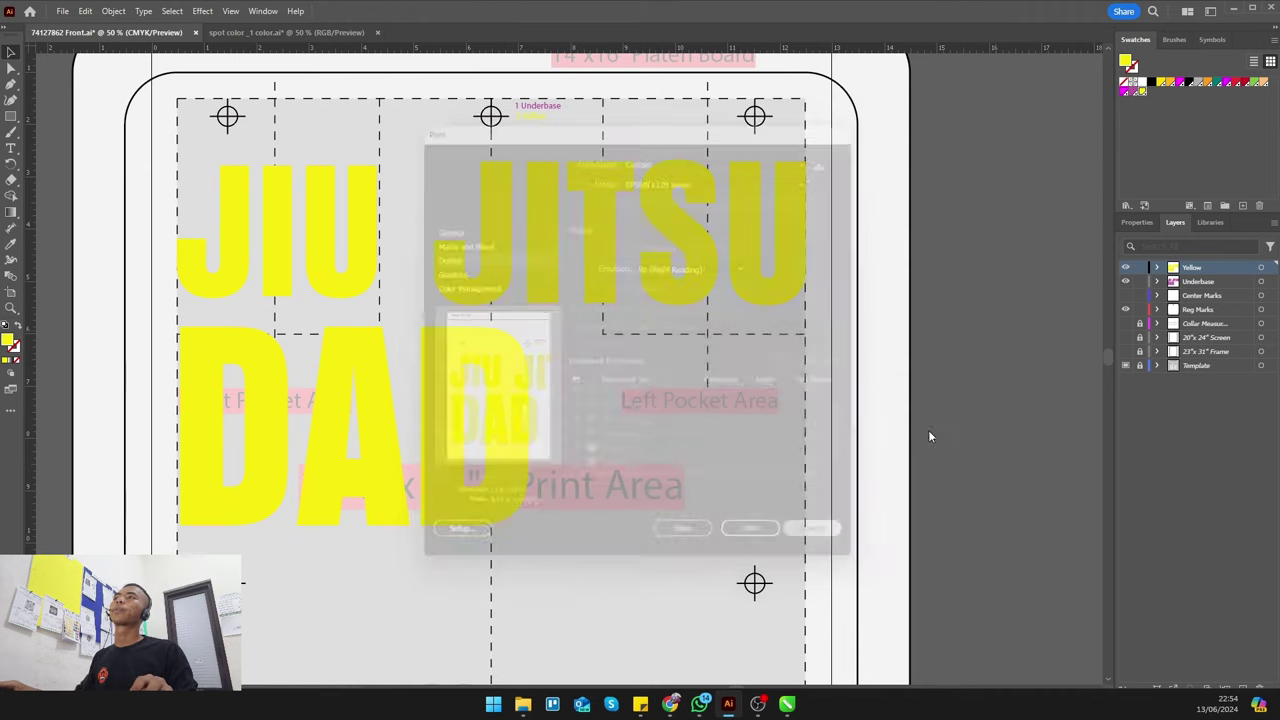
scroll(764, 402, "down", 1)
scroll(764, 402, "down", 2)
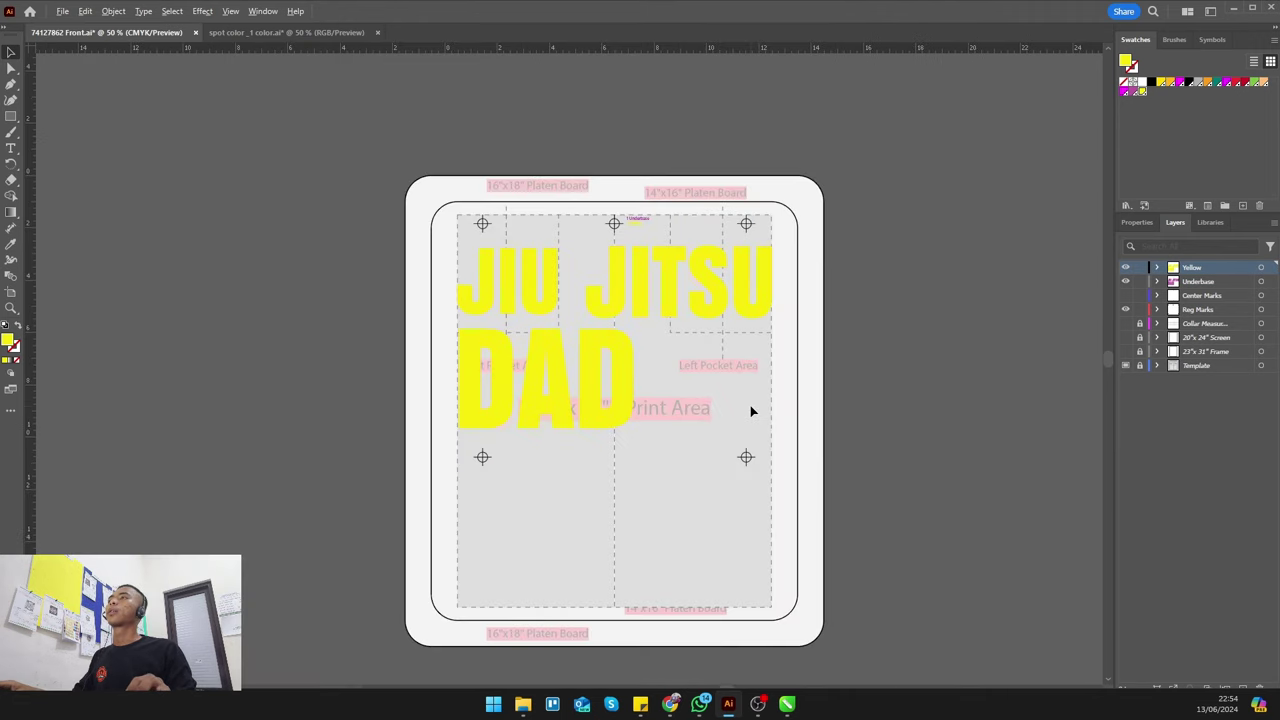
scroll(706, 401, "up", 1)
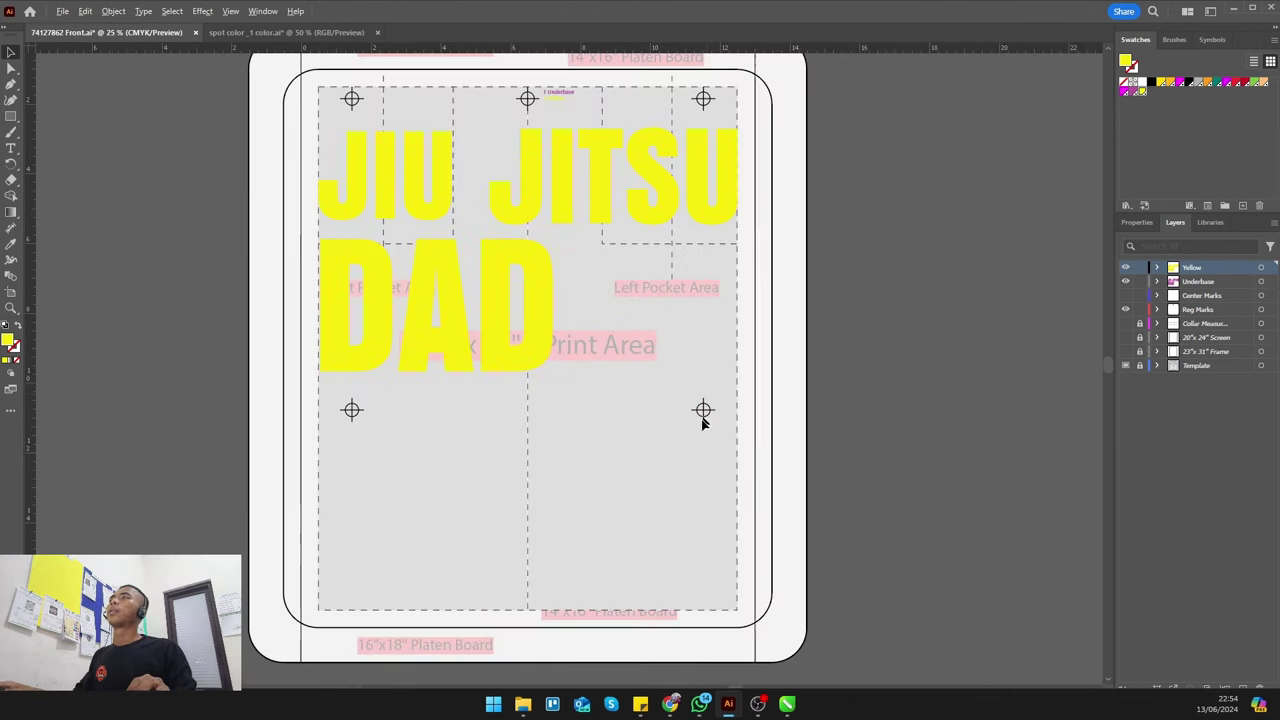